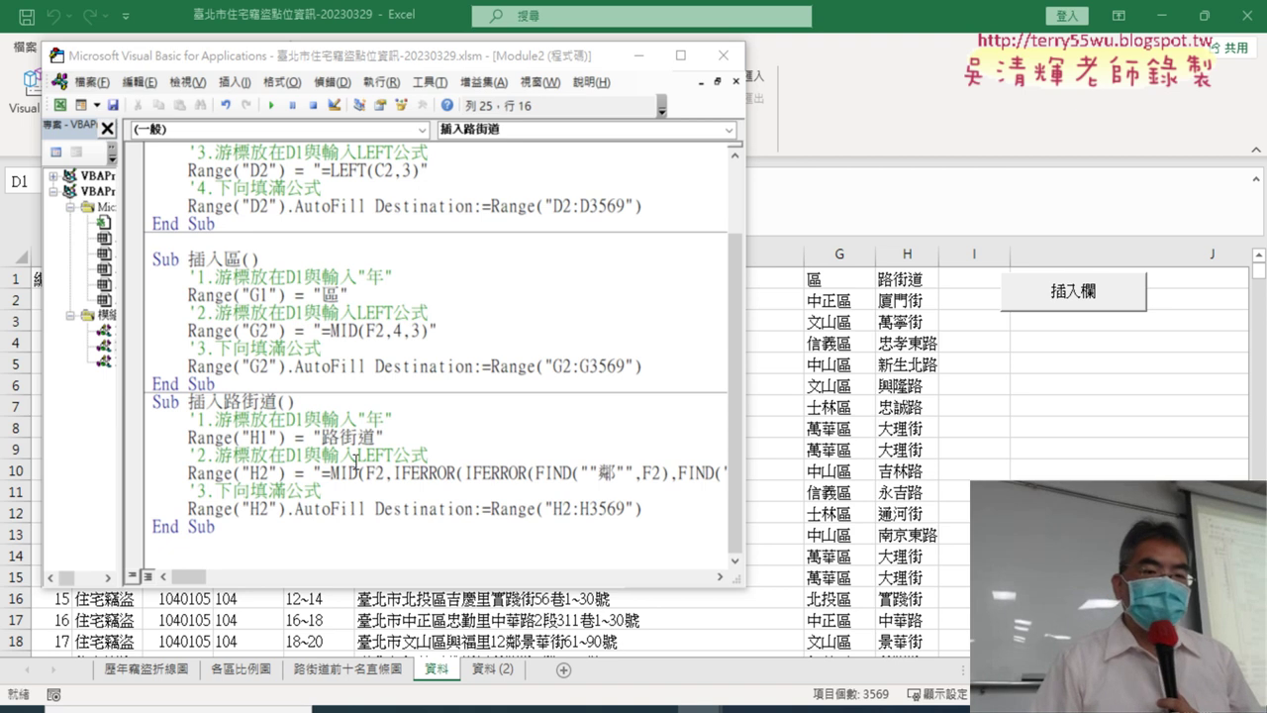
Add a Sub 插入欄 header below 插入路街道, deleting the pasted procedure body.
click(217, 544)
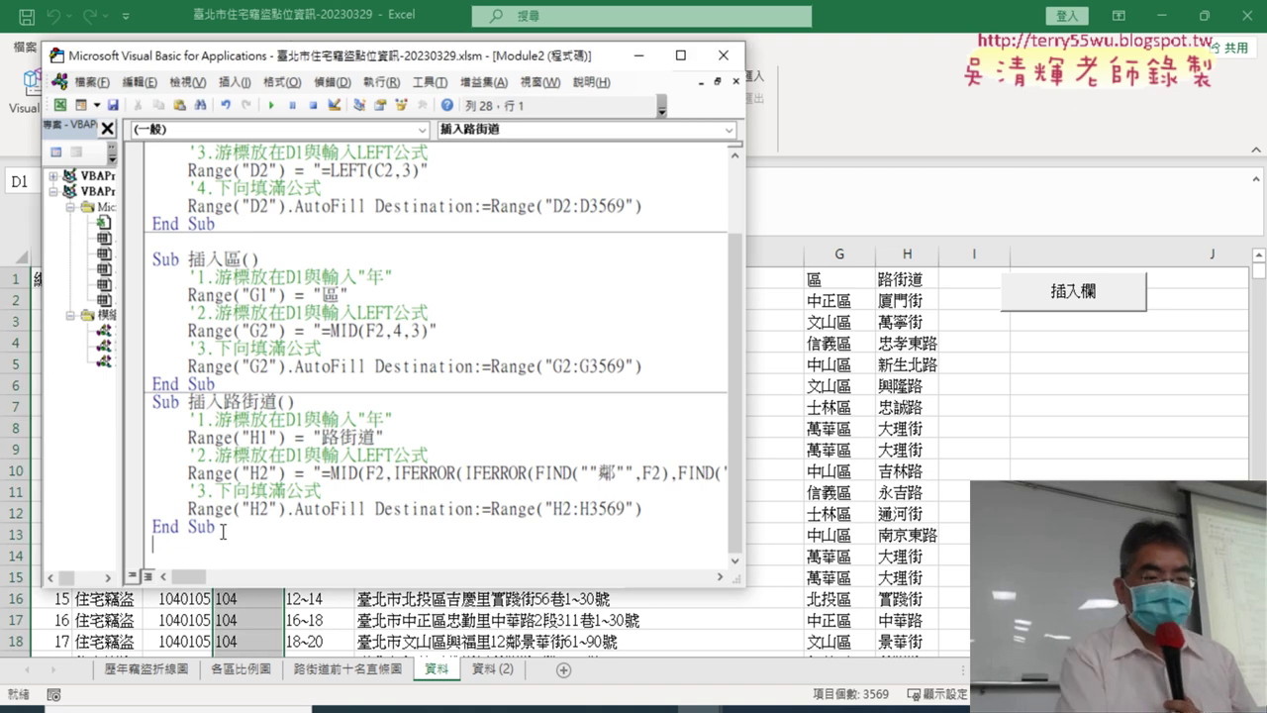
text(Sub 插入欄()     Call 插入年     Call 插入區     Call 插入路街道 End Sub)
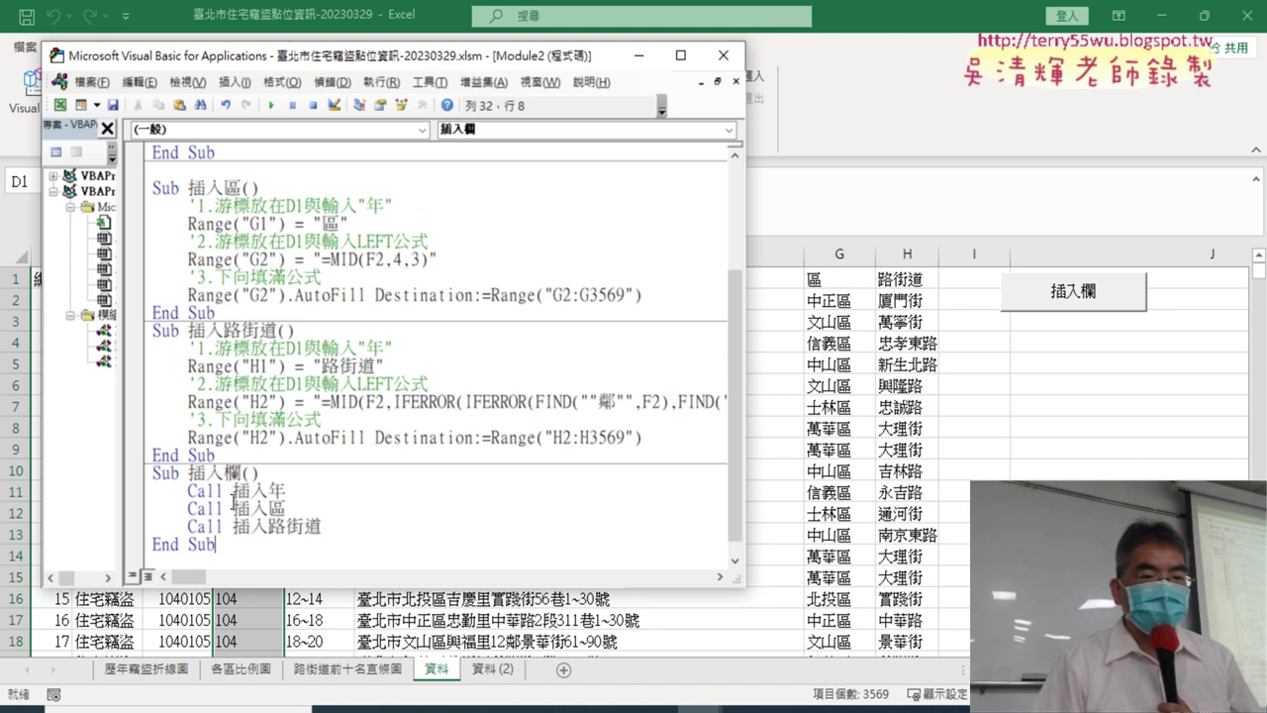
drag(240, 473, 251, 568)
key(Delete)
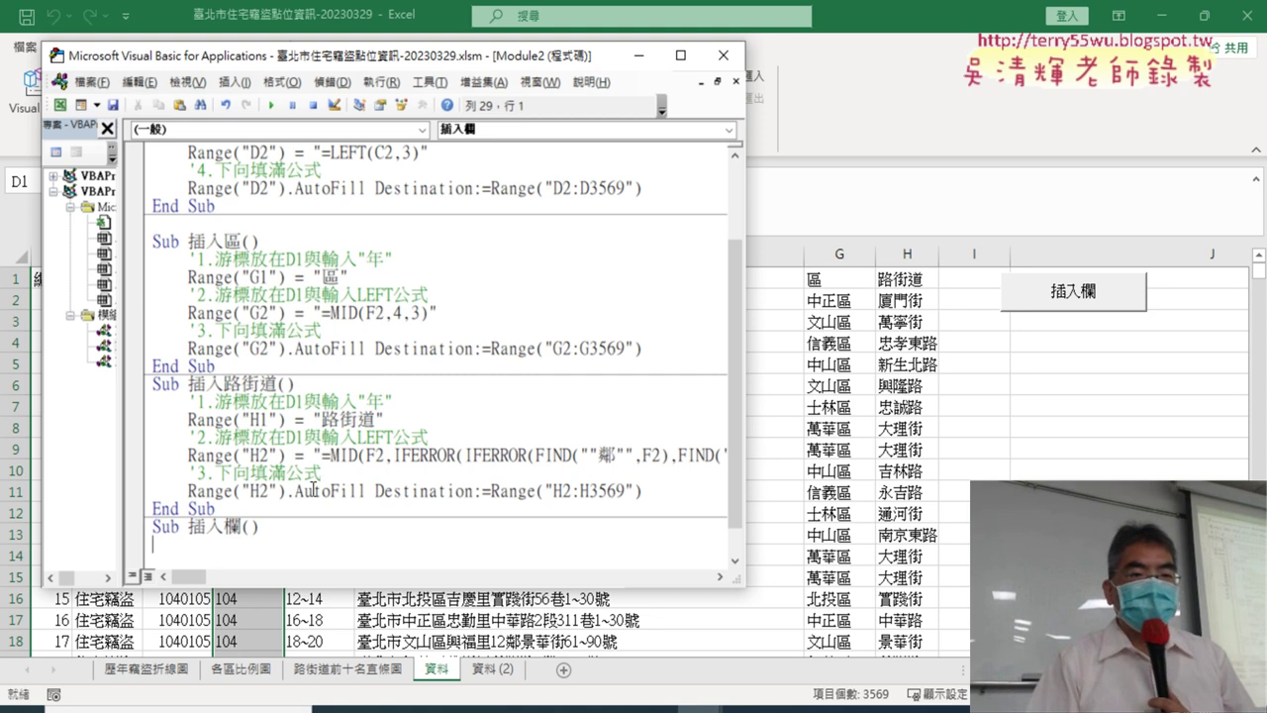
Complete the 插入欄 declaration with End Sub and move into its empty body.
key(Return)
drag(240, 491, 263, 543)
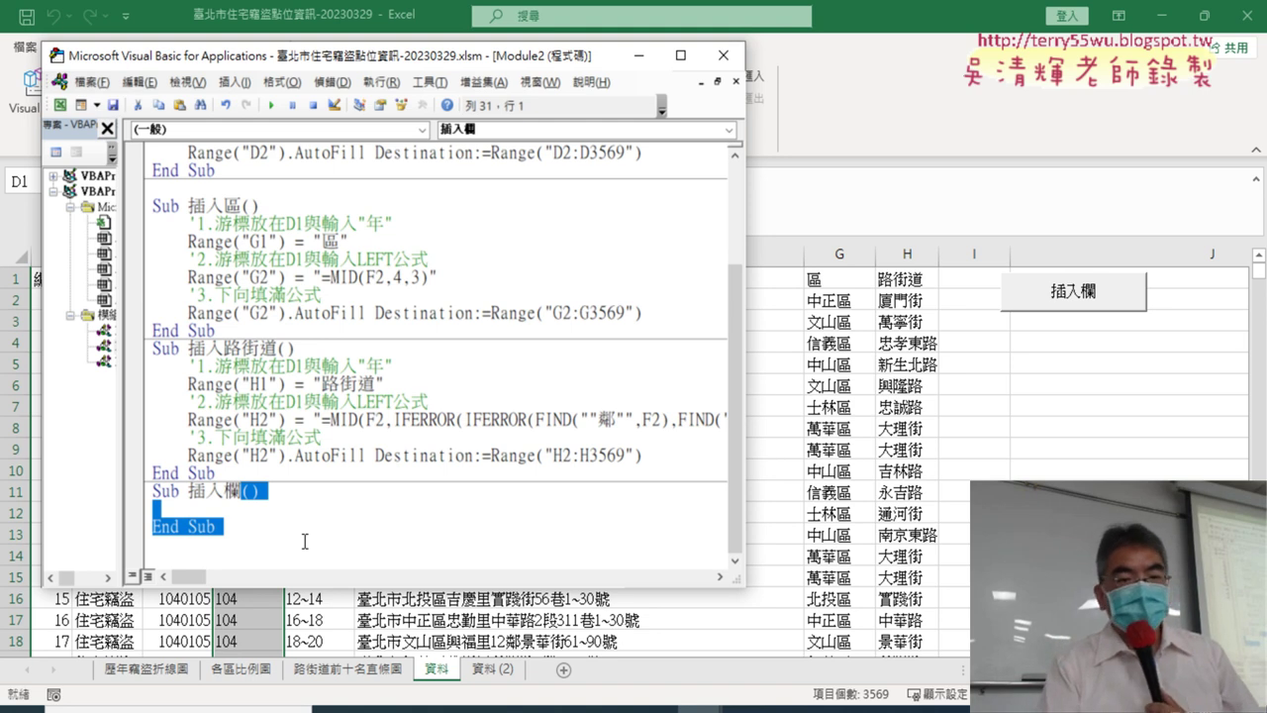
key(Left)
key(Right)
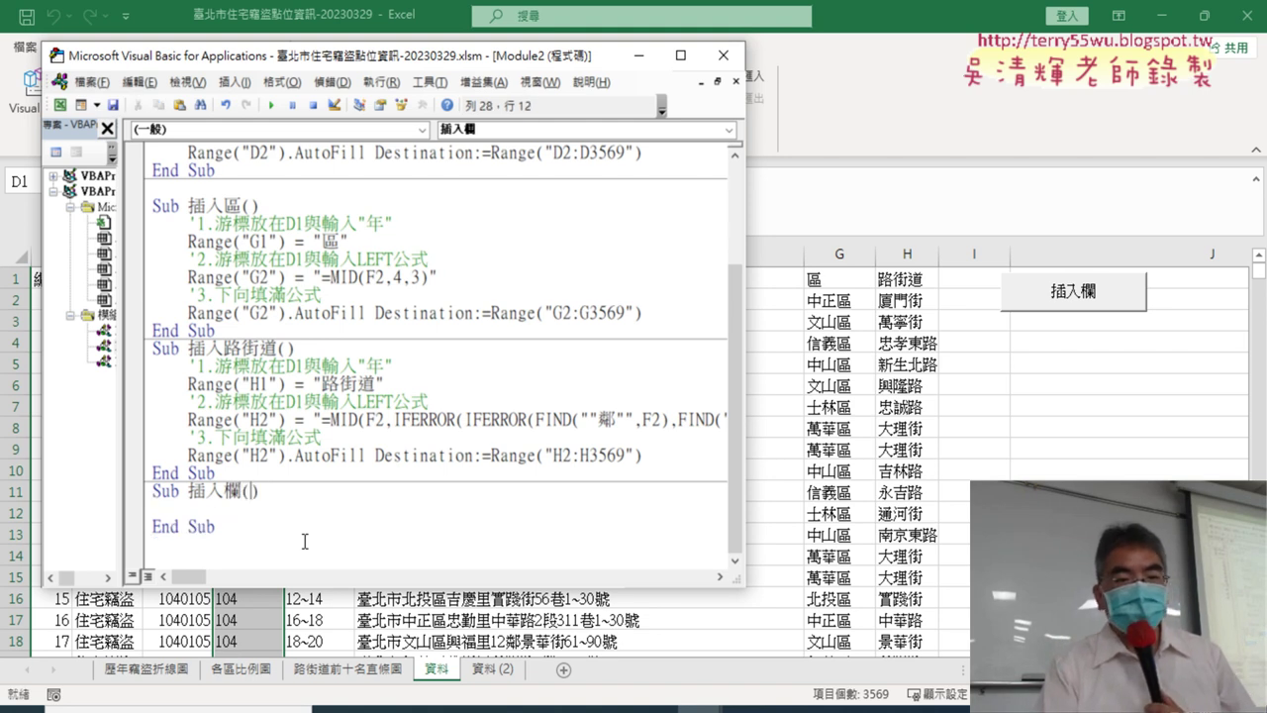
key(Down)
key(Tab)
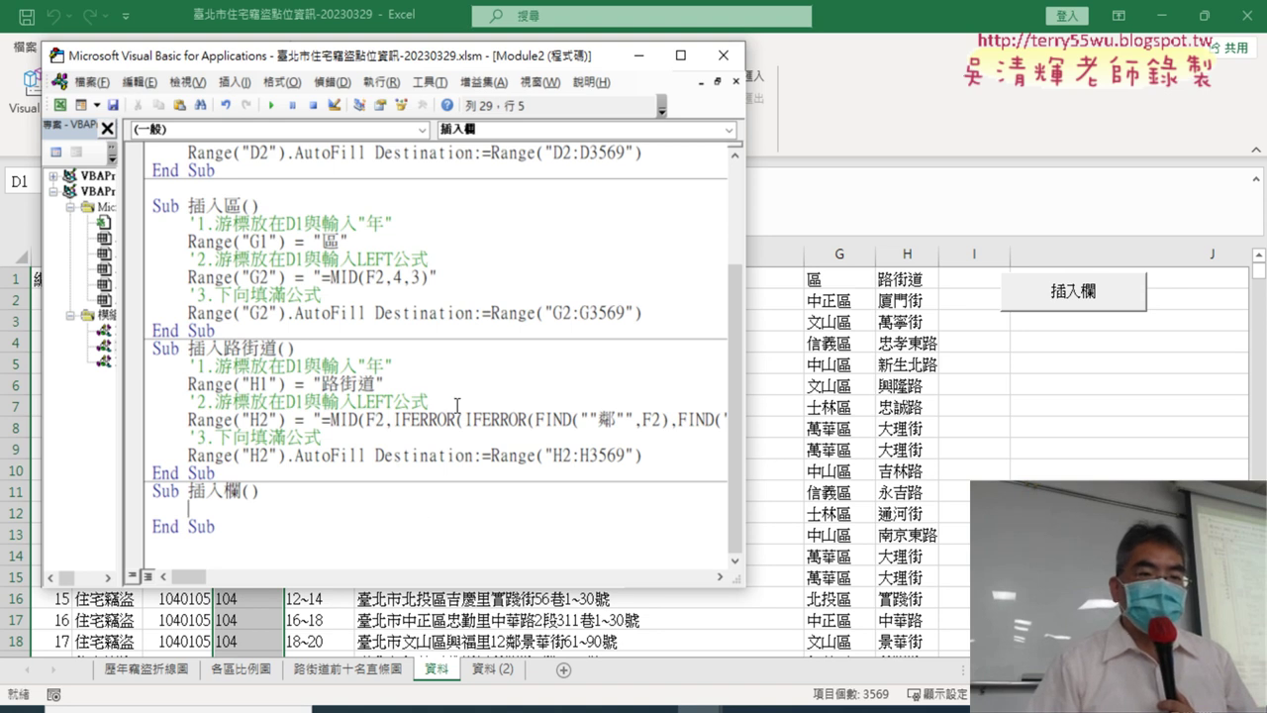
scroll(457, 403, up, 3)
Copy the name 插入年 and write 'call 插入年' as the first line of 插入欄.
drag(187, 152, 252, 152)
right_click(248, 154)
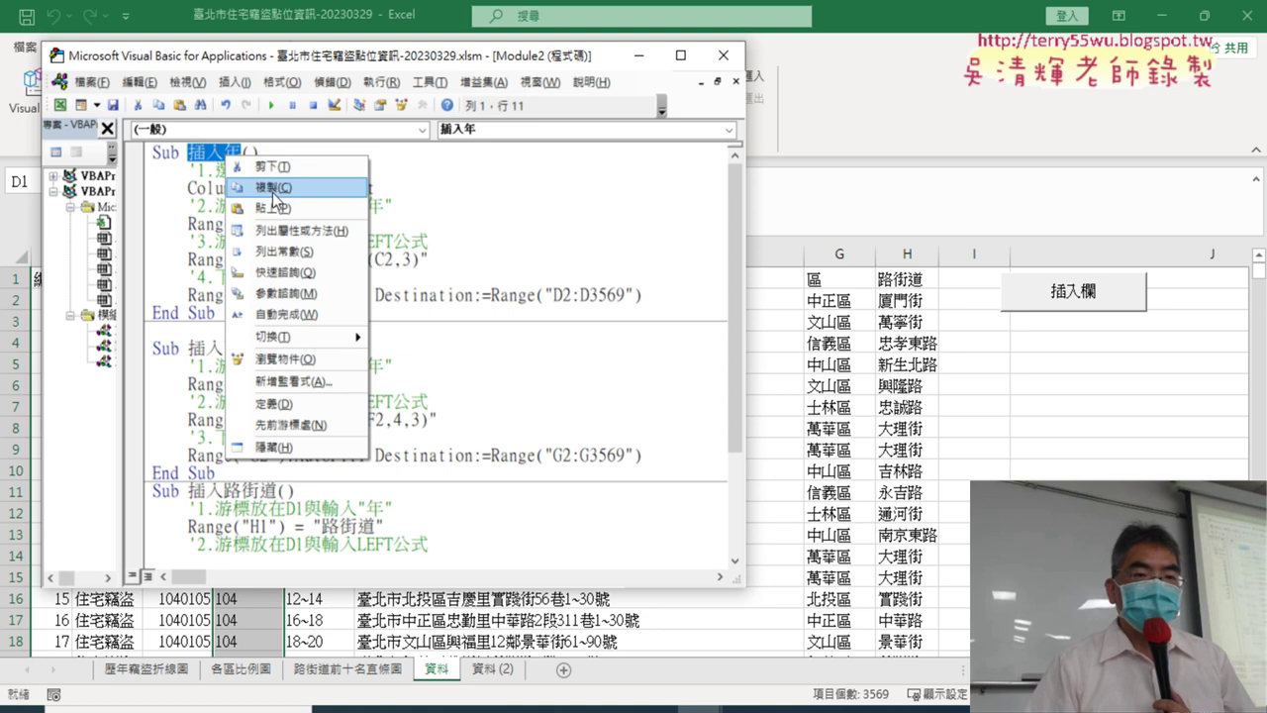
click(284, 179)
scroll(404, 374, down, 3)
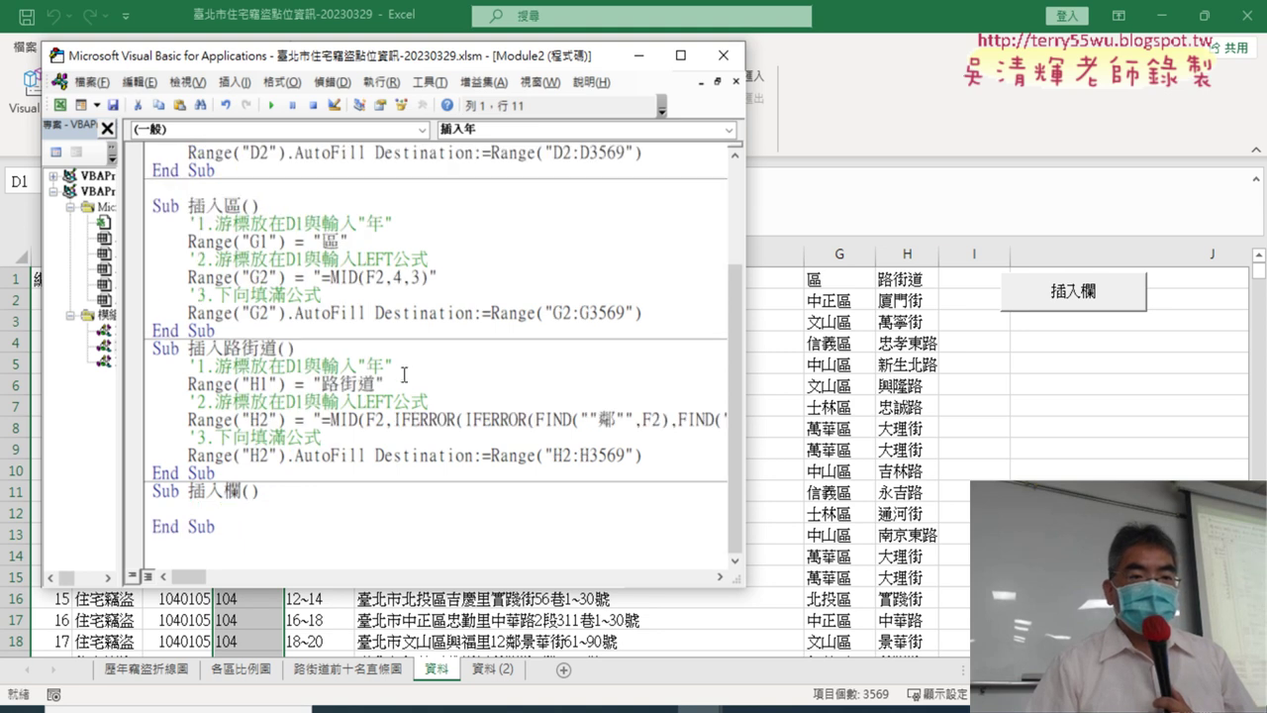
click(214, 506)
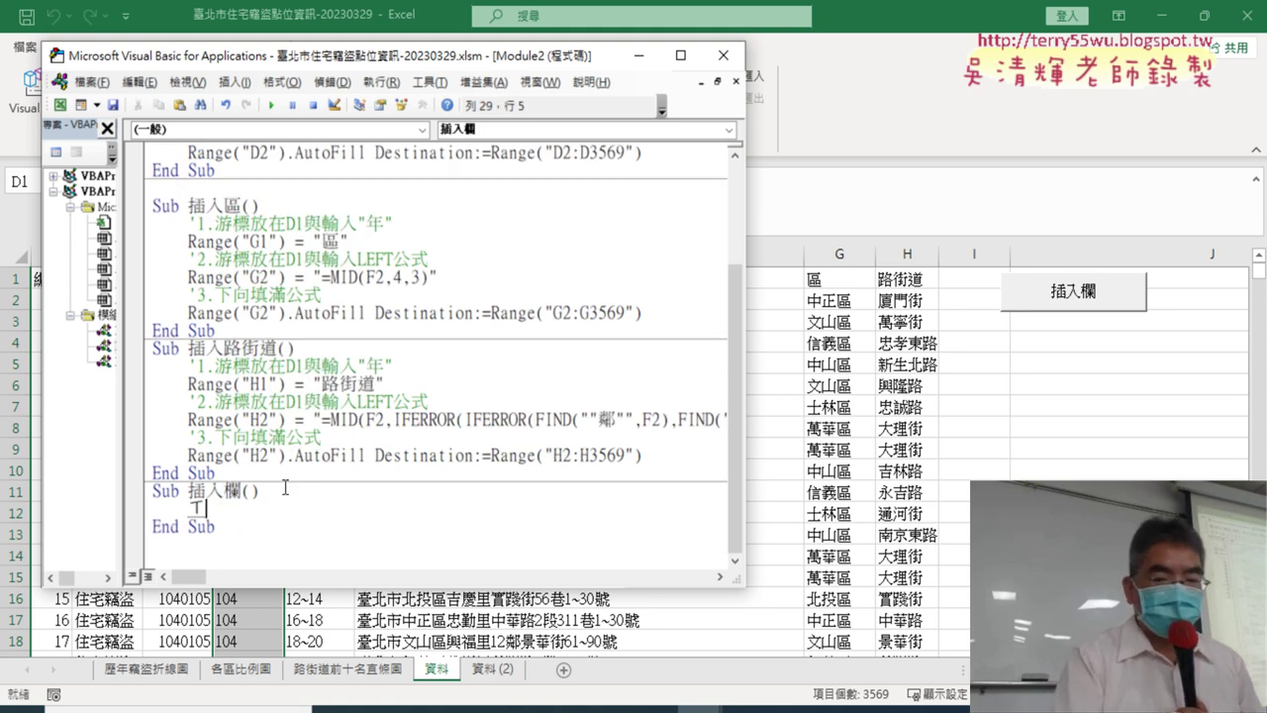
text(ca)
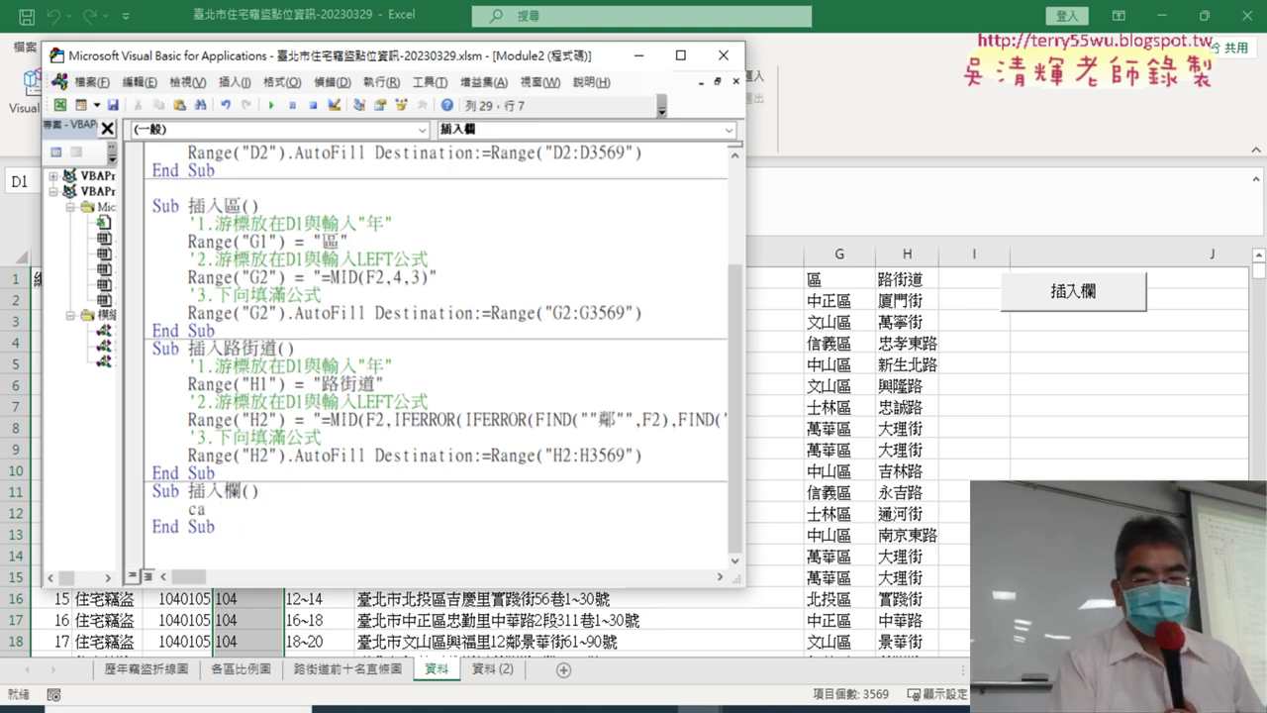
text(ll 插入年)
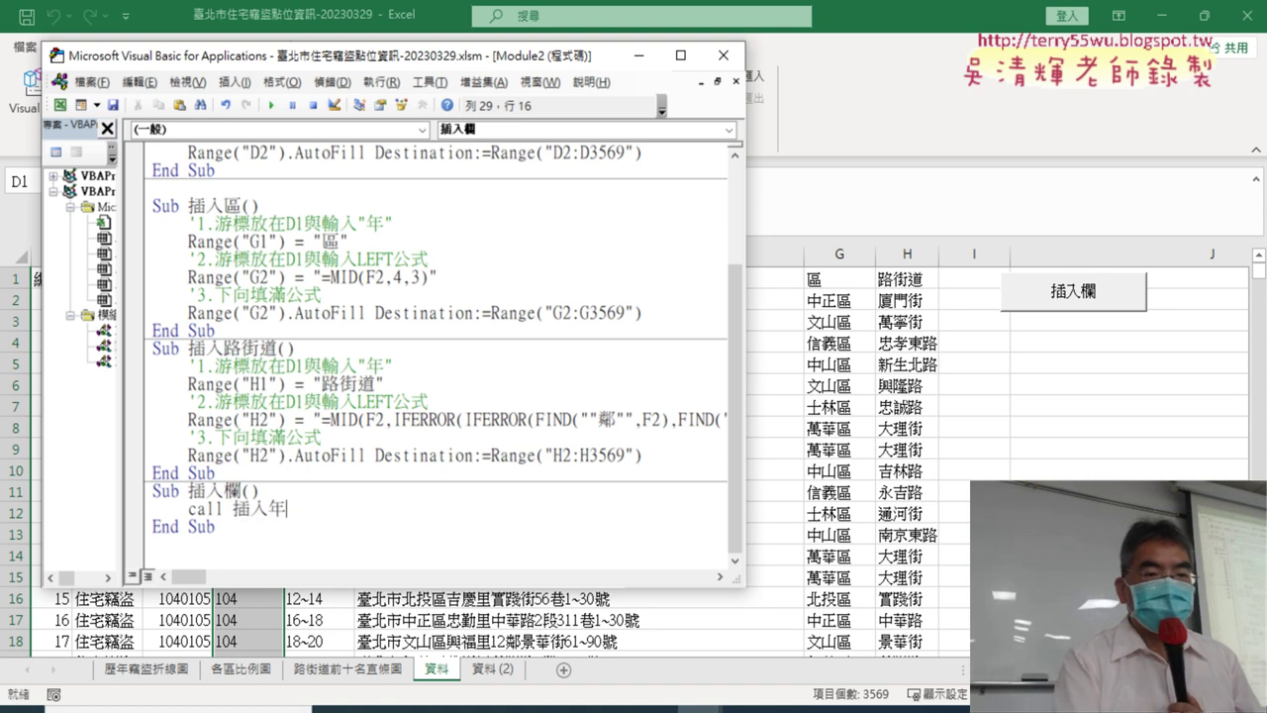
key(Return)
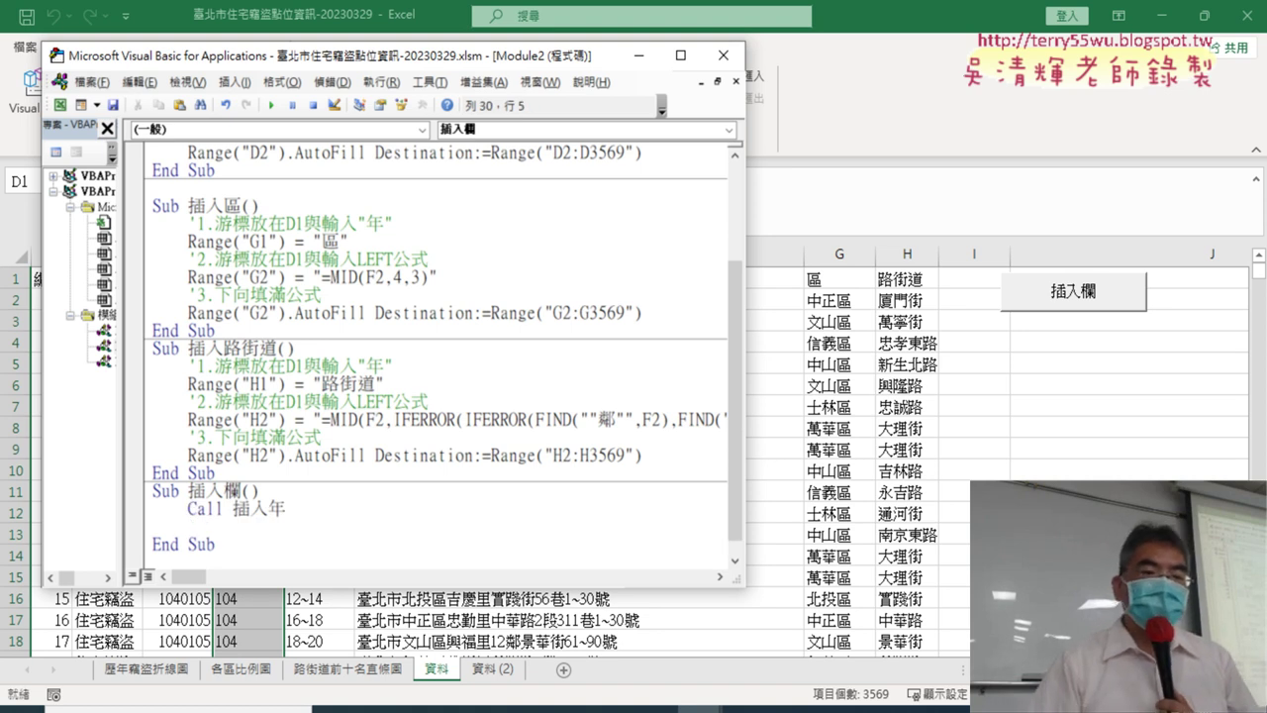
Duplicate the Call 插入年 line so 插入欄 holds three Call lines.
drag(189, 492, 243, 491)
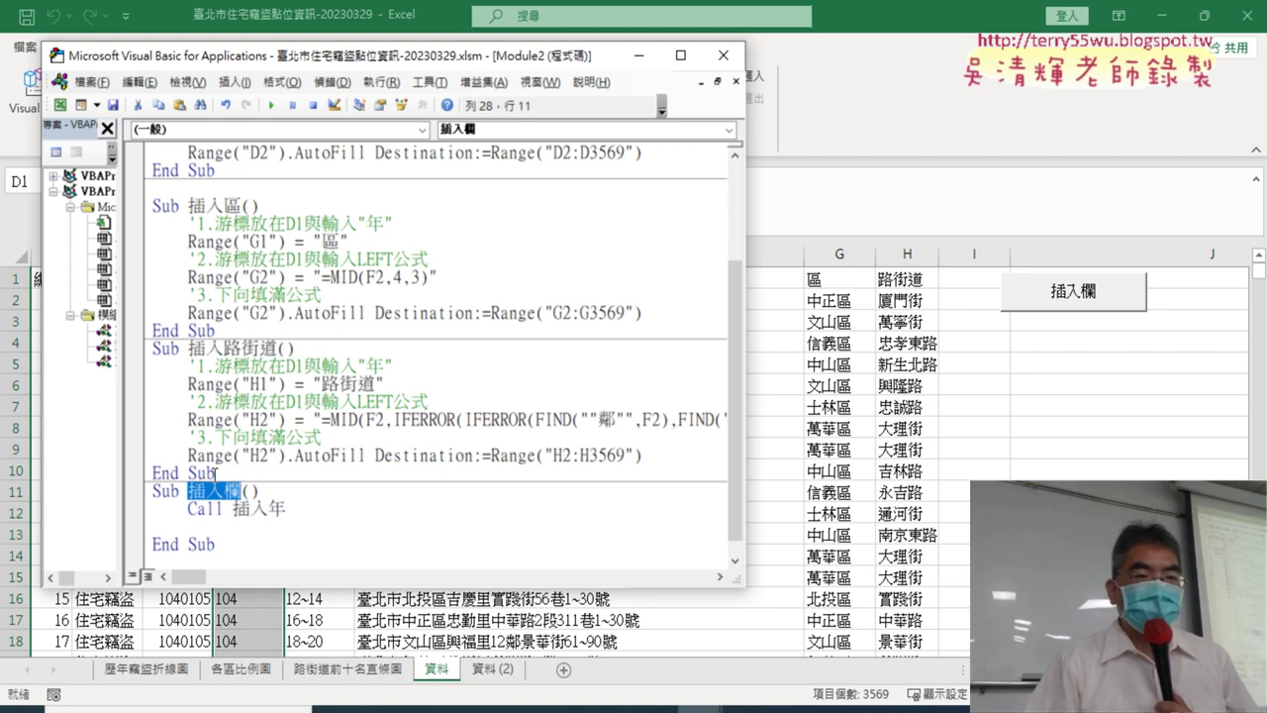
drag(189, 510, 284, 512)
key(ctrl+c)
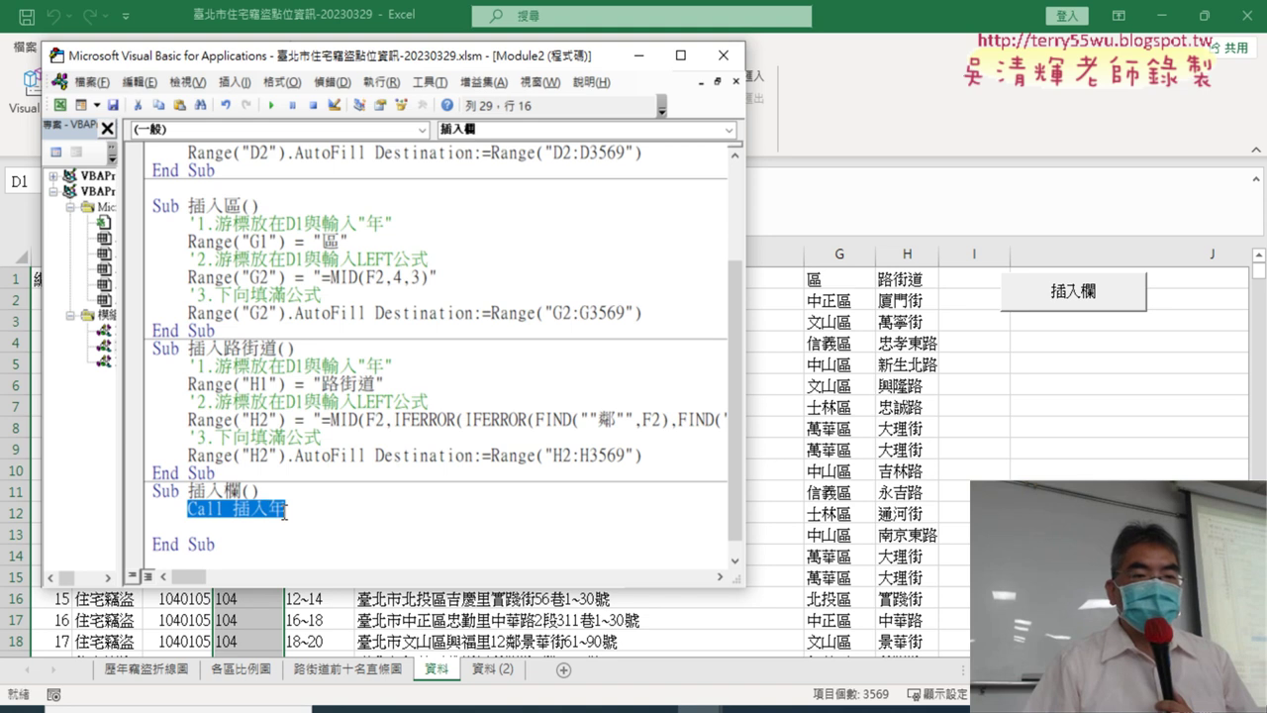
right_click(284, 512)
click(316, 243)
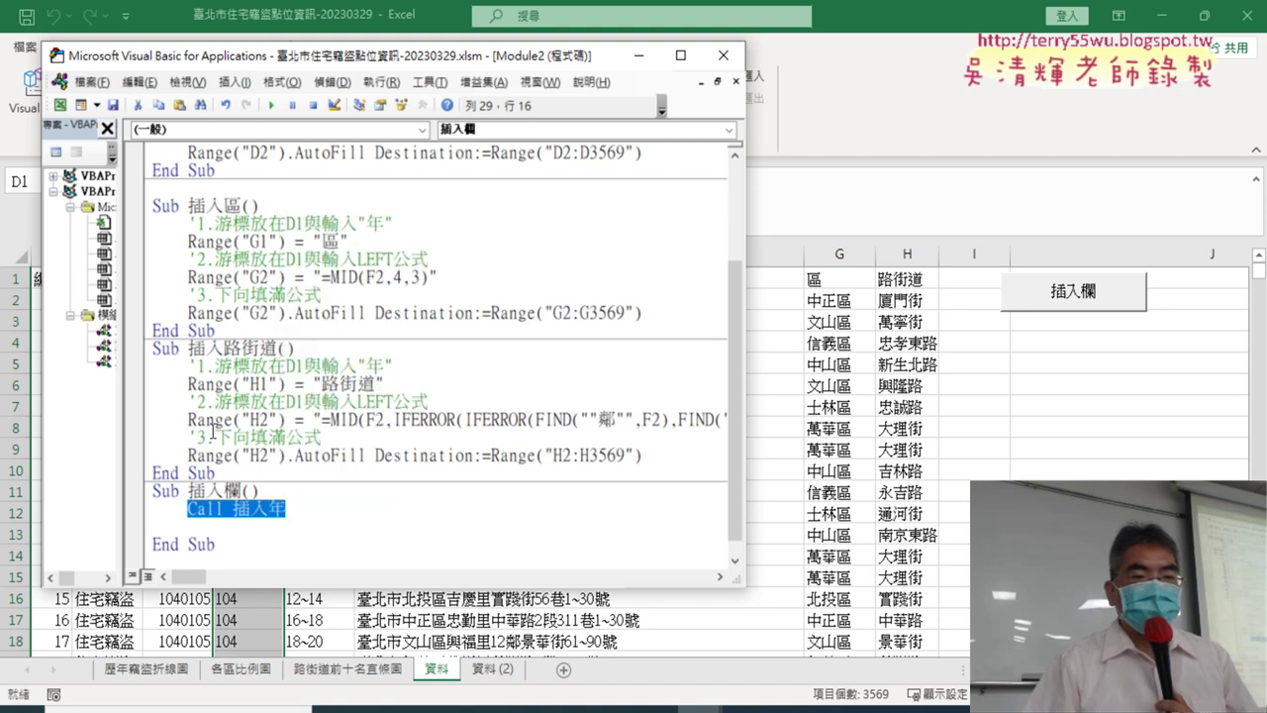
click(217, 526)
key(ctrl+v)
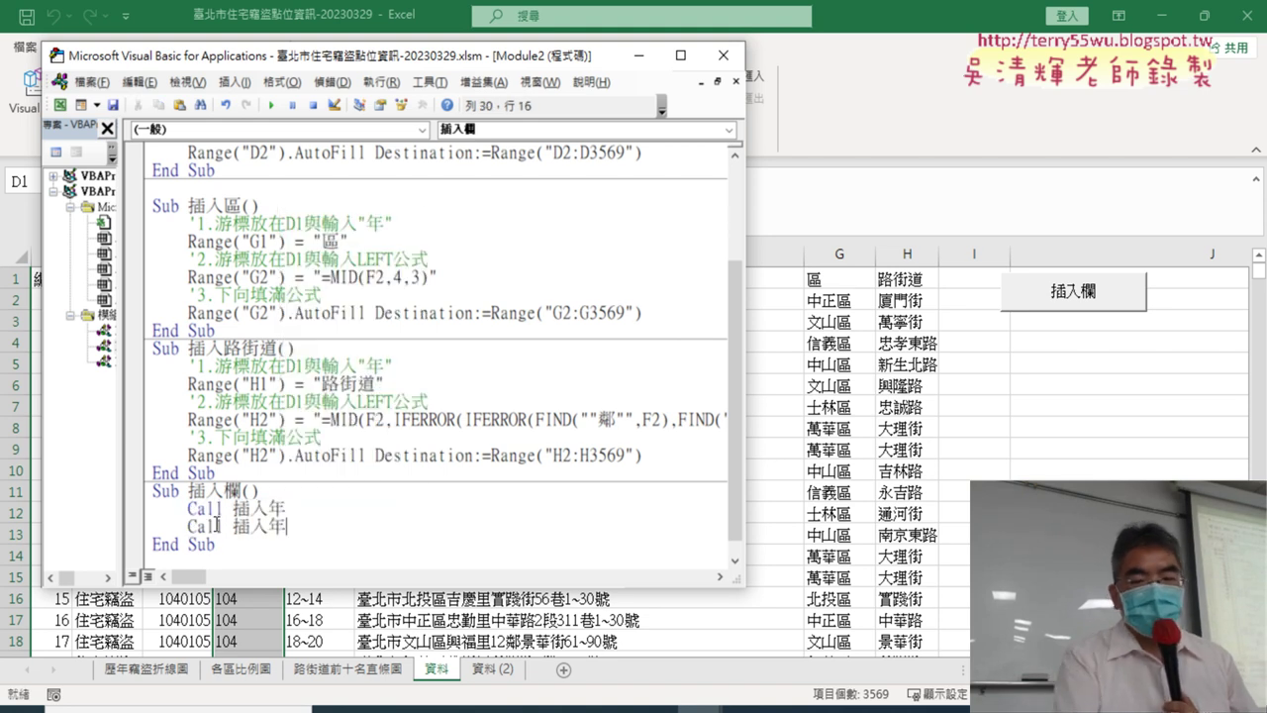
key(Return)
key(ctrl+v)
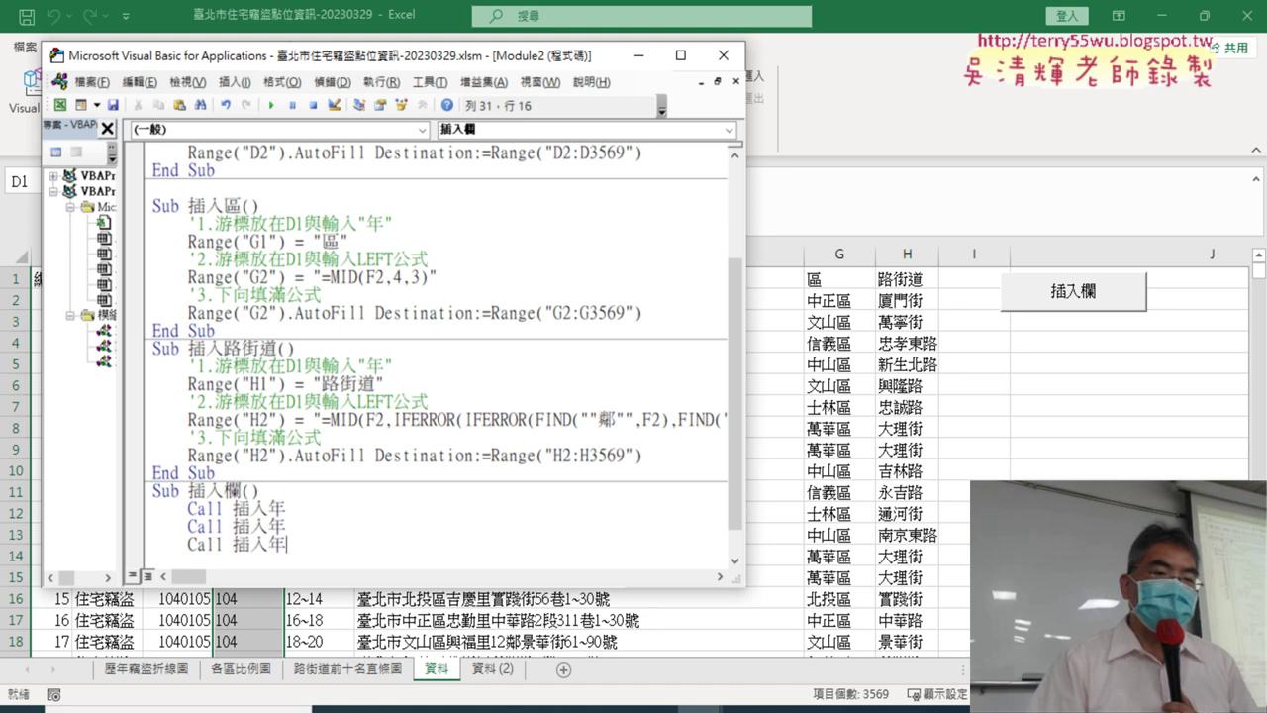
Change the second Call line to call 插入區, copying the name from its Sub line.
scroll(279, 487, down, 1)
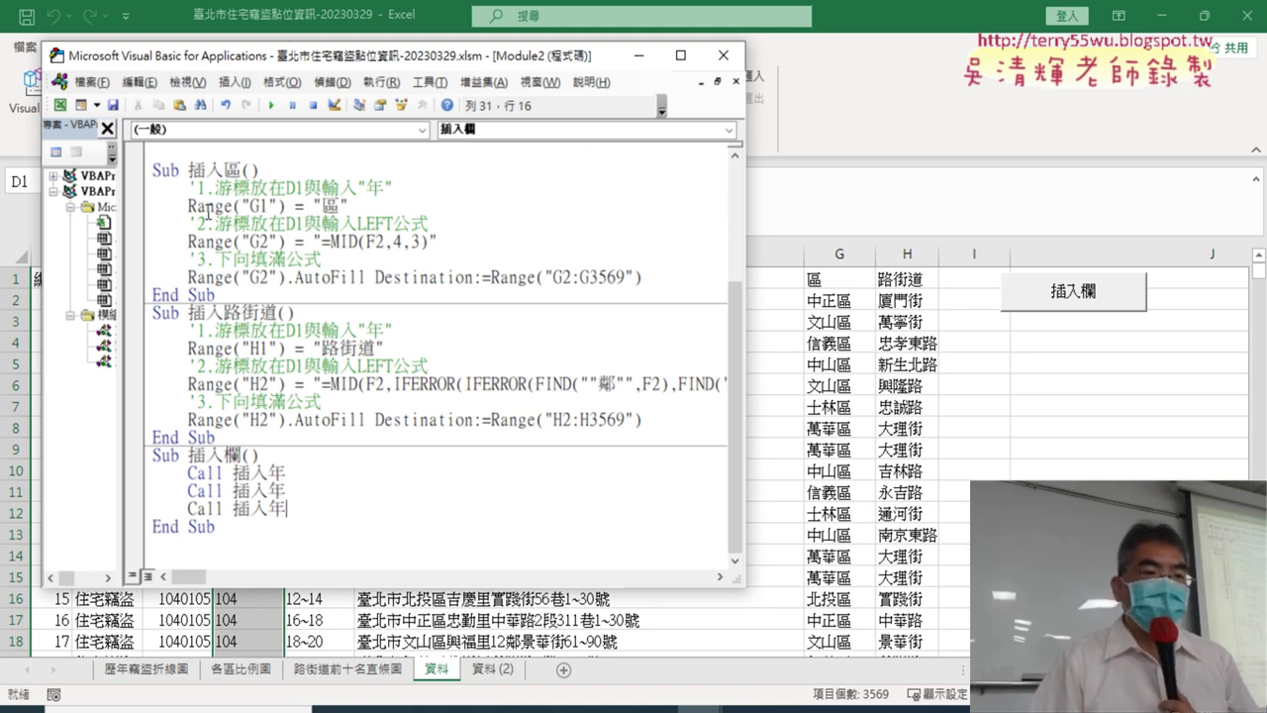
drag(190, 170, 240, 170)
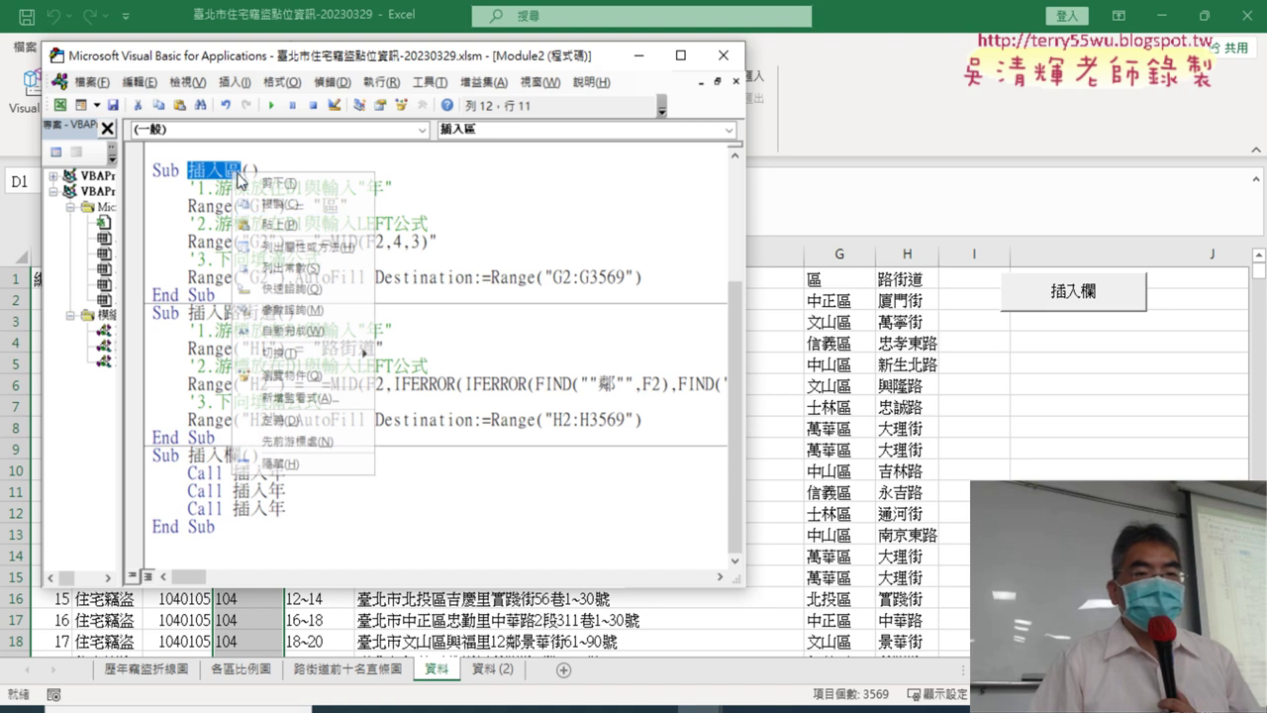
right_click(233, 172)
click(280, 204)
drag(285, 490, 232, 490)
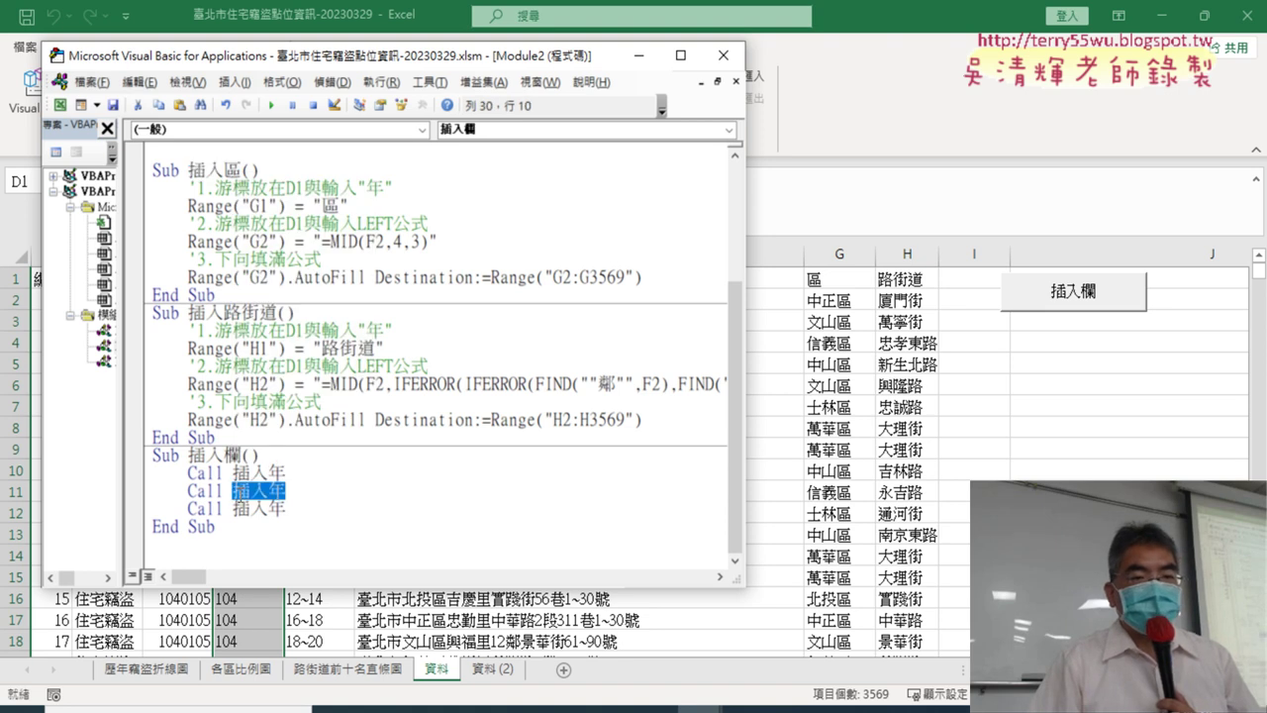
key(ctrl+v)
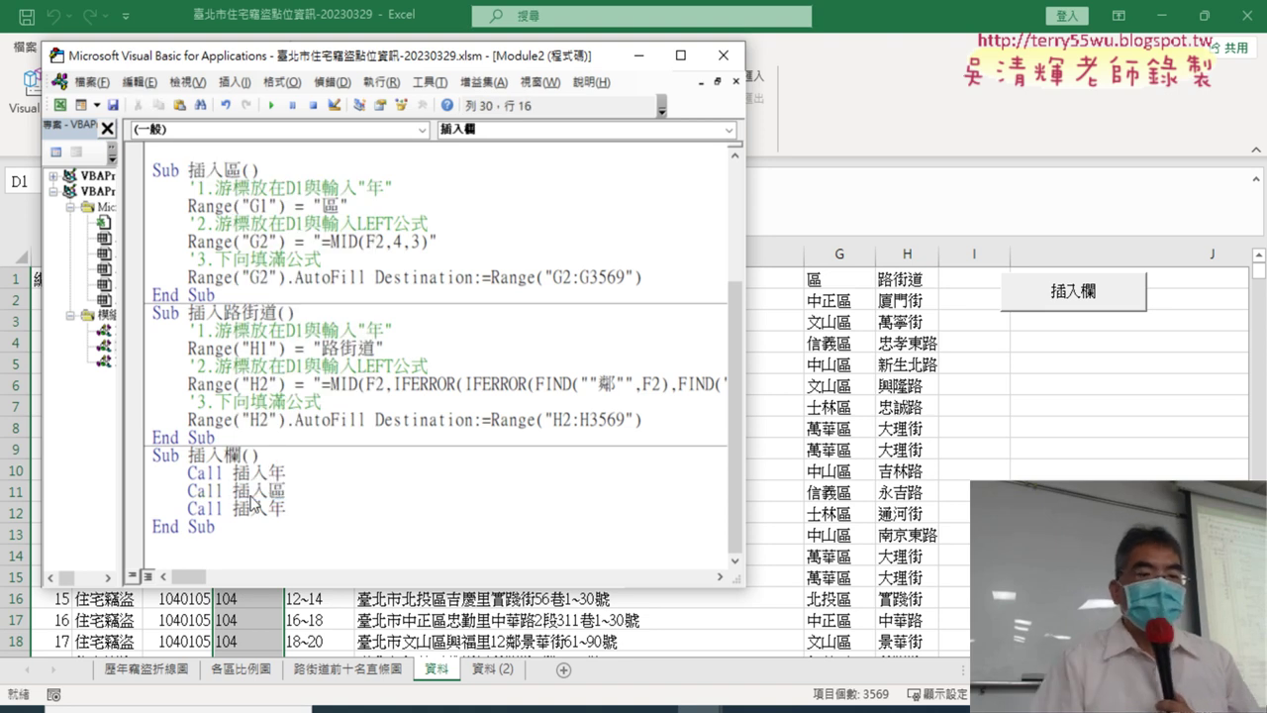
Change the third Call line to call 插入路街道, then switch back to the Excel sheet.
drag(289, 313, 188, 313)
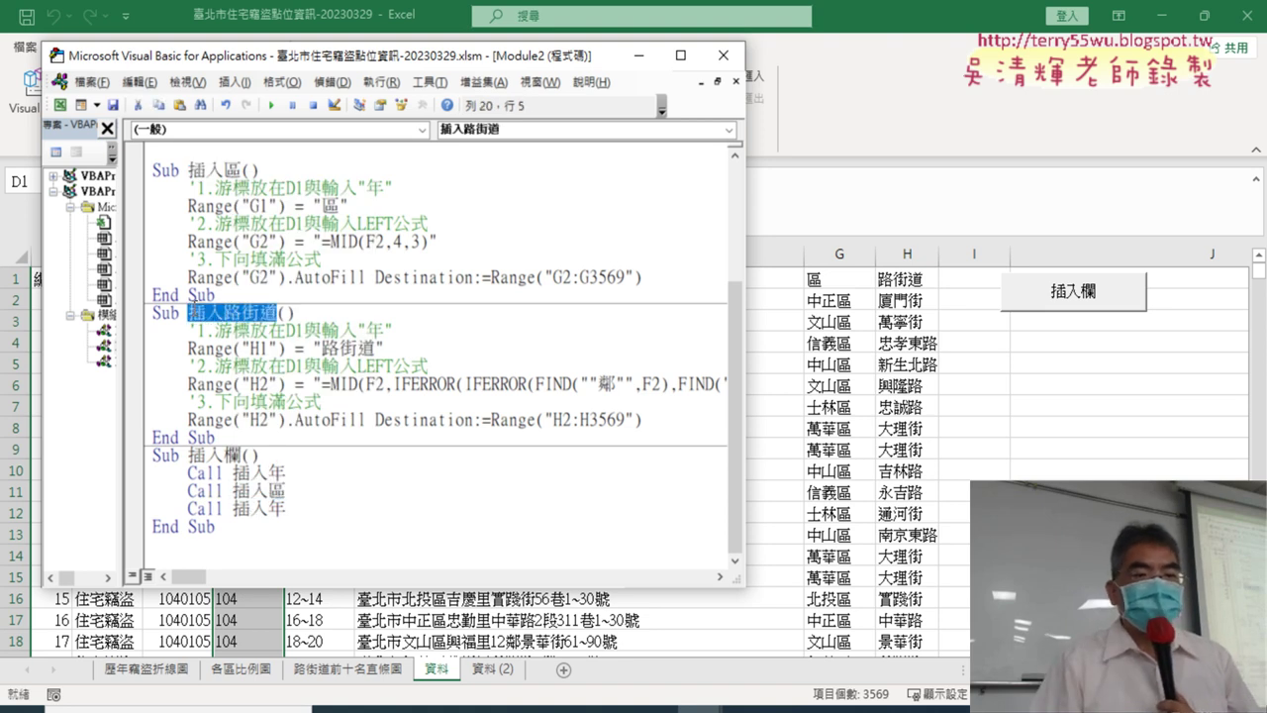
right_click(216, 313)
click(266, 342)
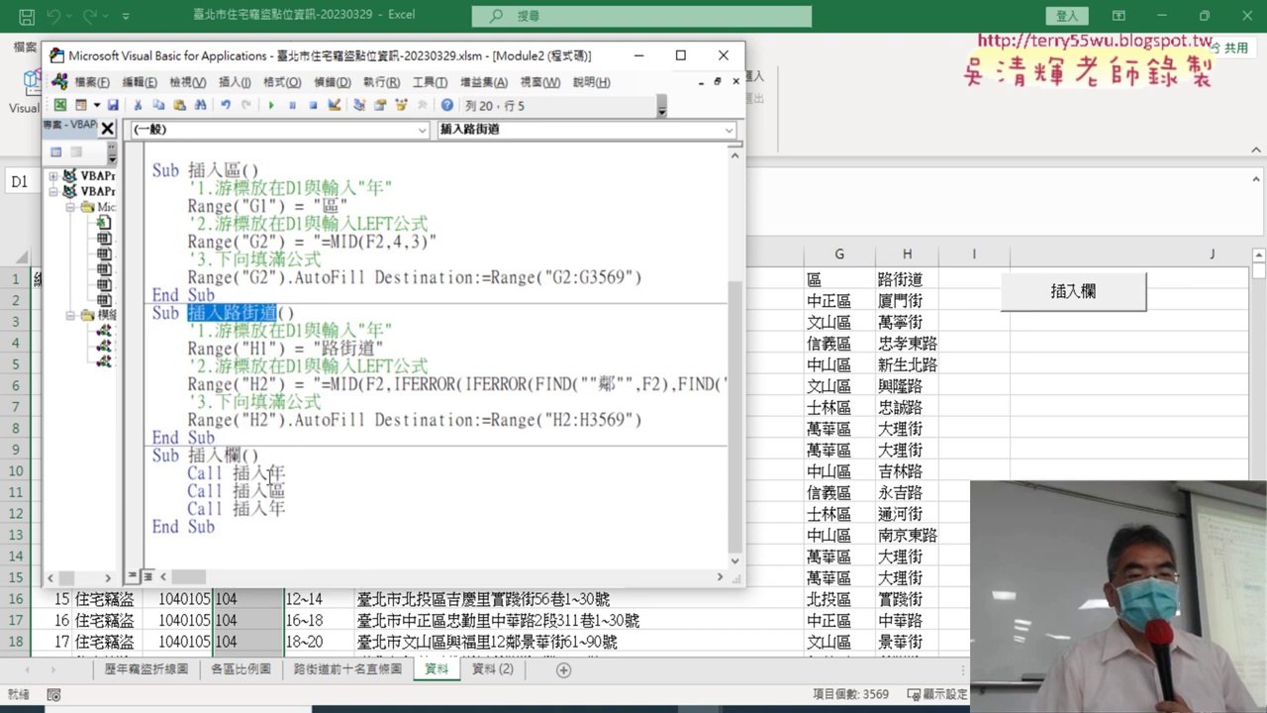
drag(287, 508, 237, 510)
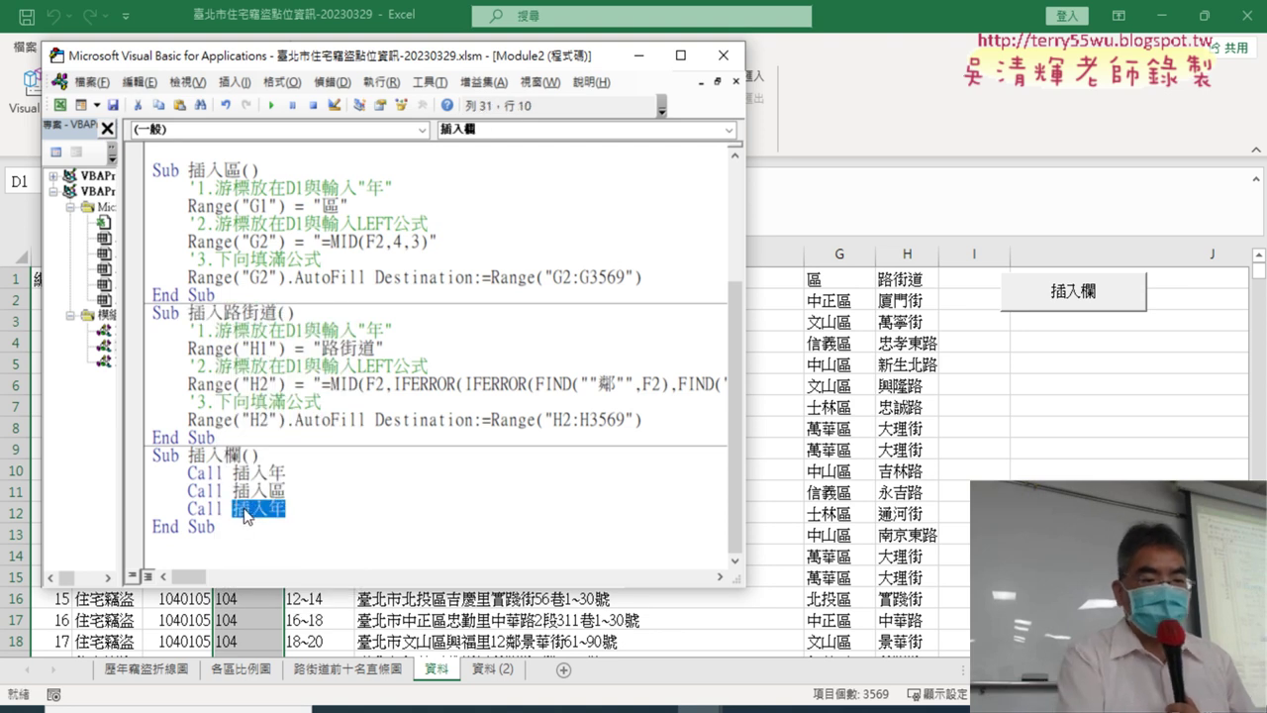
key(ctrl+v)
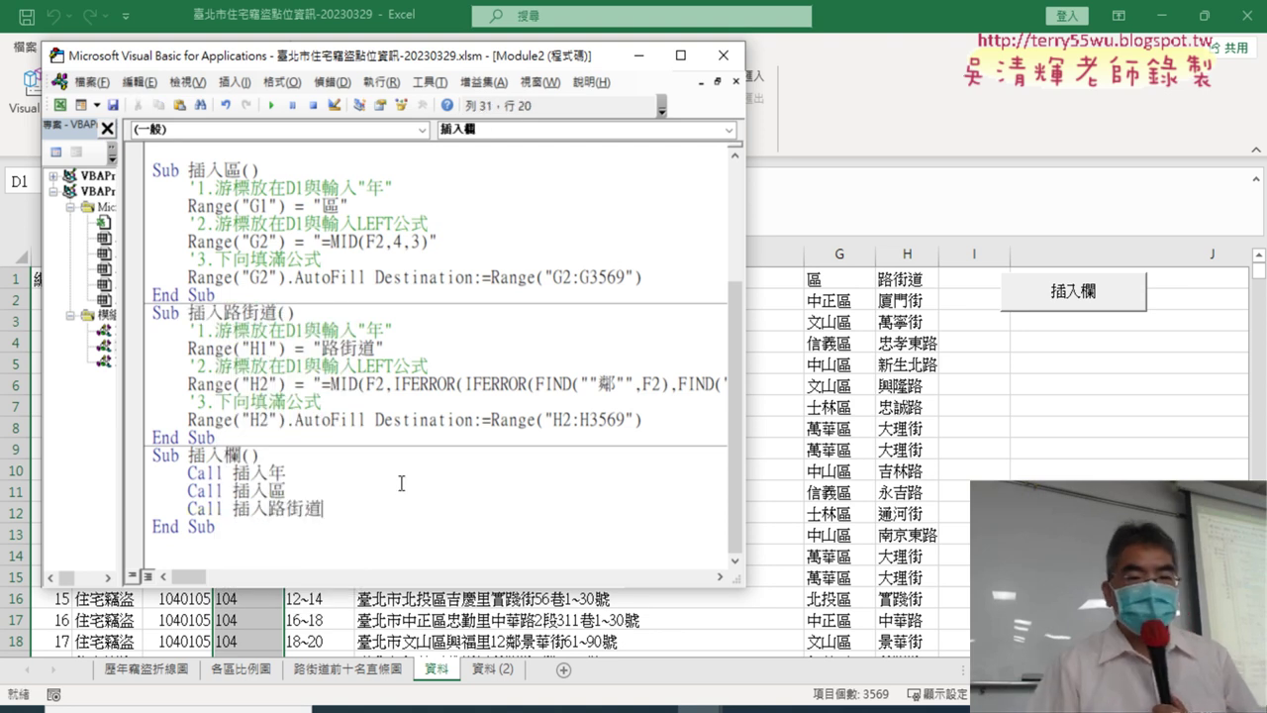
click(985, 451)
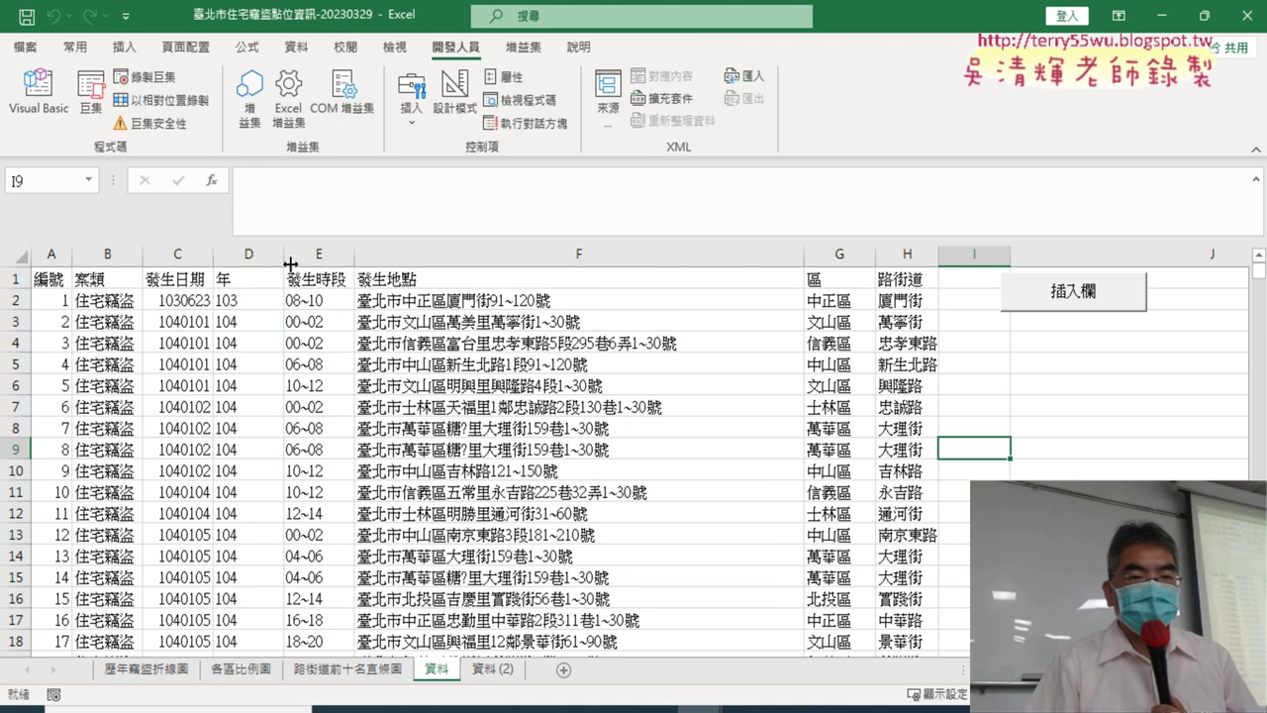
Delete the added 年, 區 and 路街道 columns (D, G and H) and reopen the VBA editor.
click(236, 257)
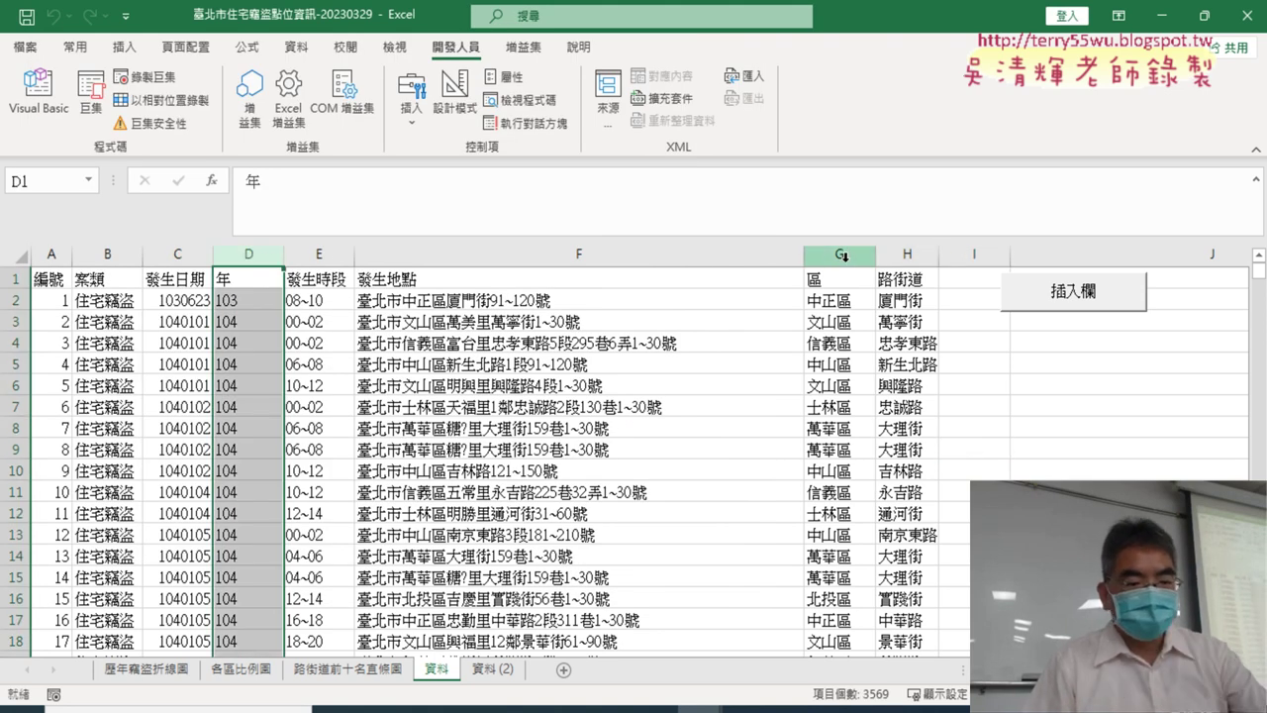
drag(842, 256, 896, 259)
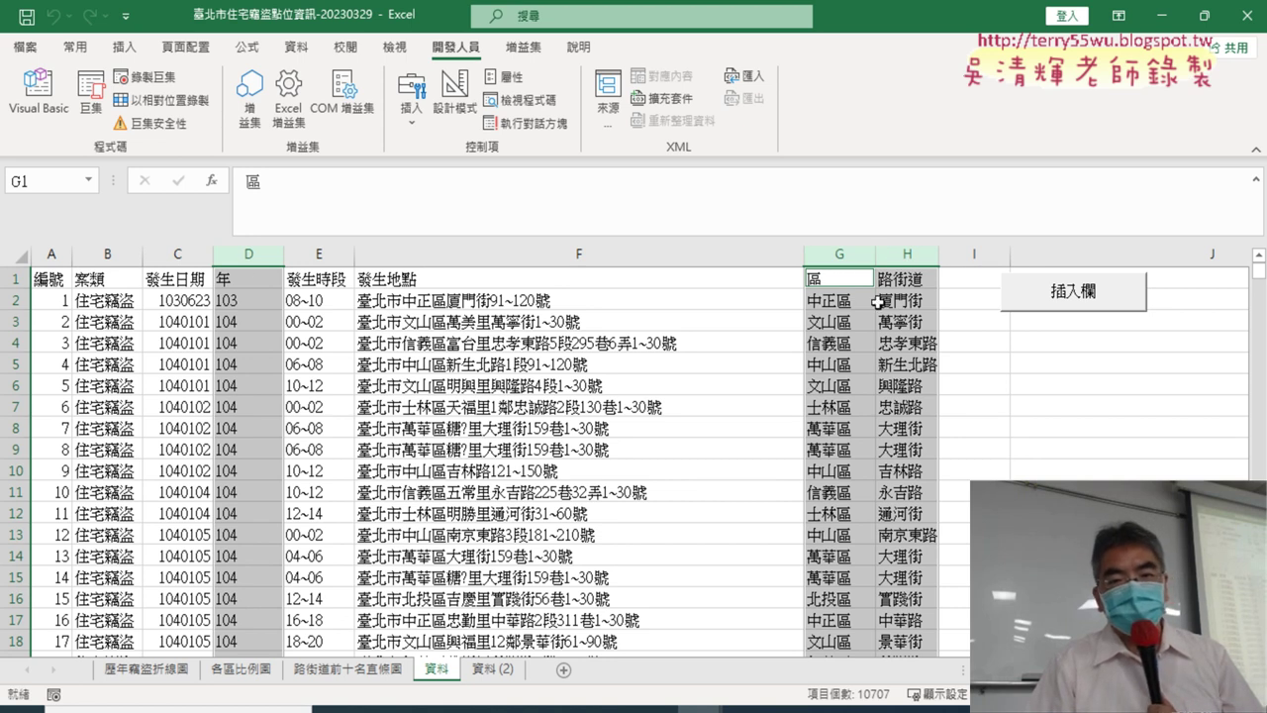
right_click(907, 314)
click(958, 375)
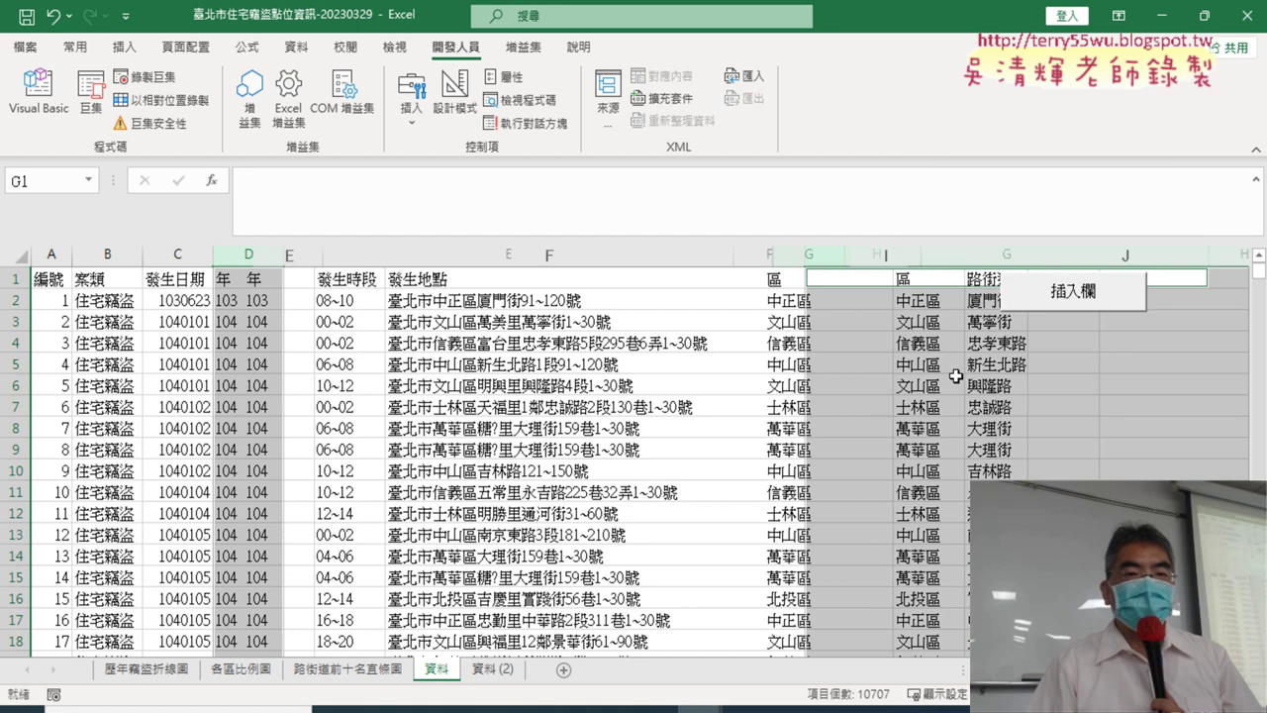
click(37, 91)
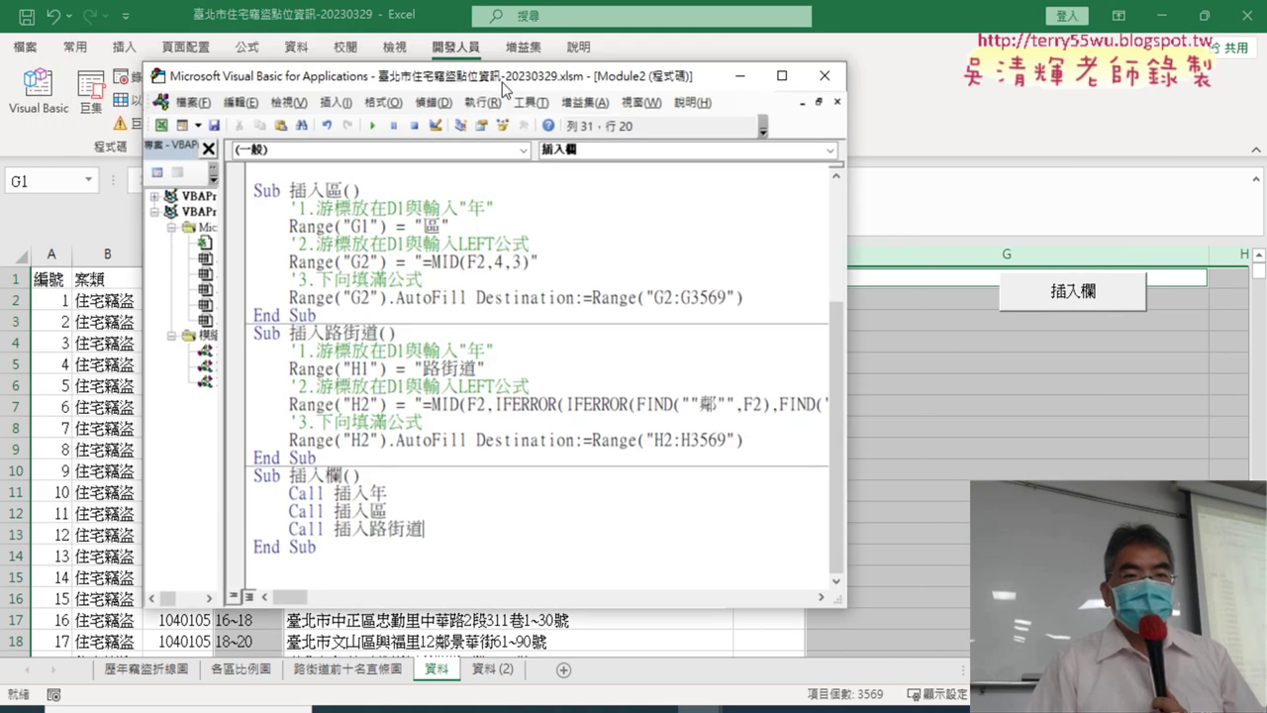
Run the 插入欄 macro, then restart it in F8 step mode up to Call 插入年.
drag(397, 67, 796, 99)
click(733, 508)
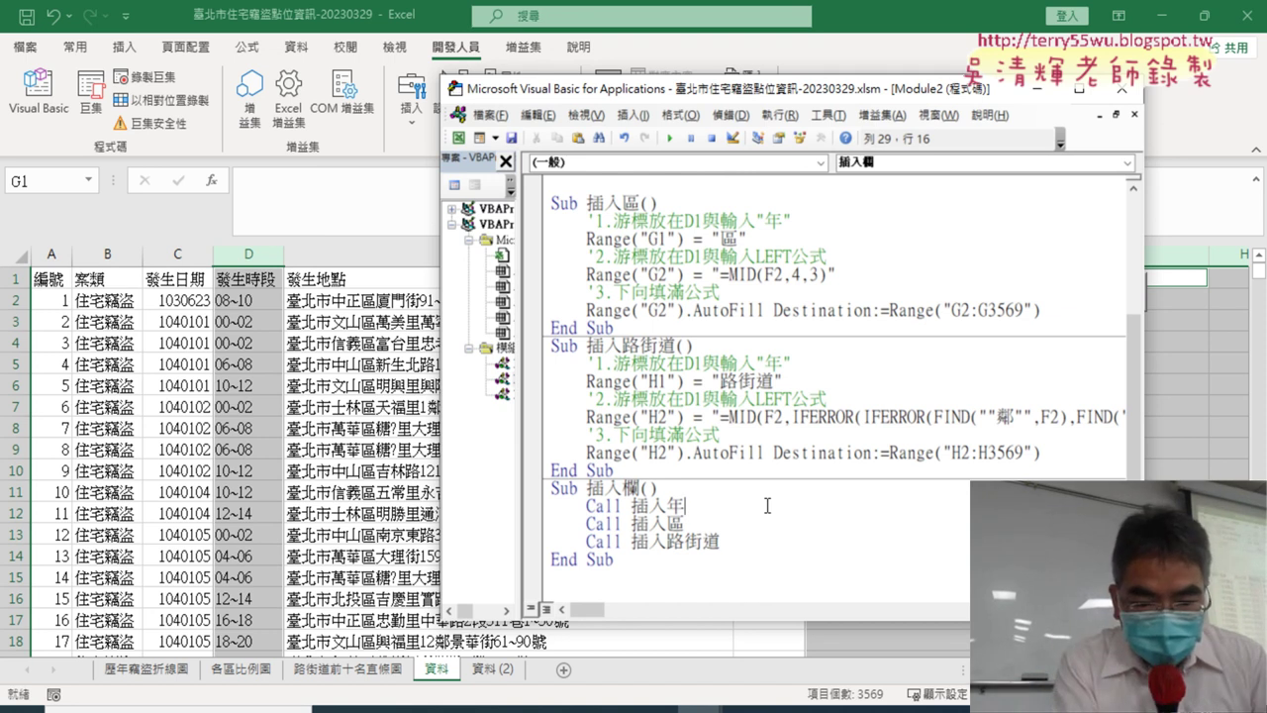
key(F5)
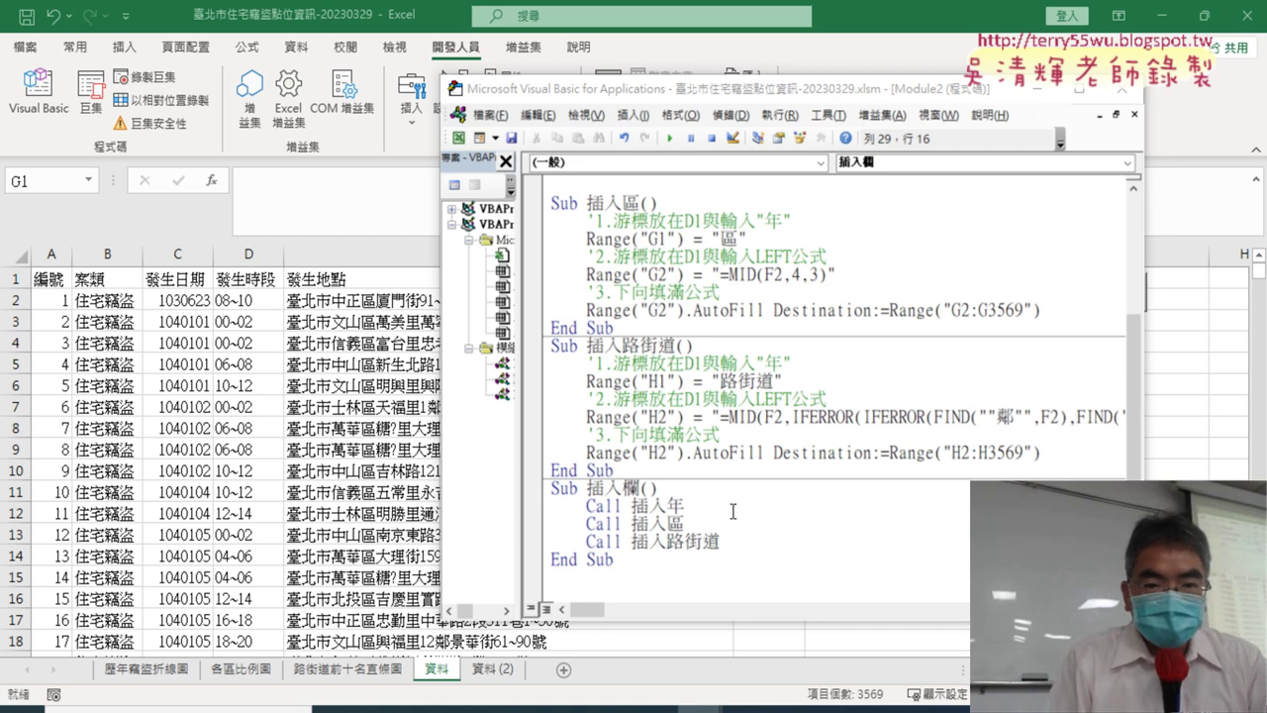
click(696, 525)
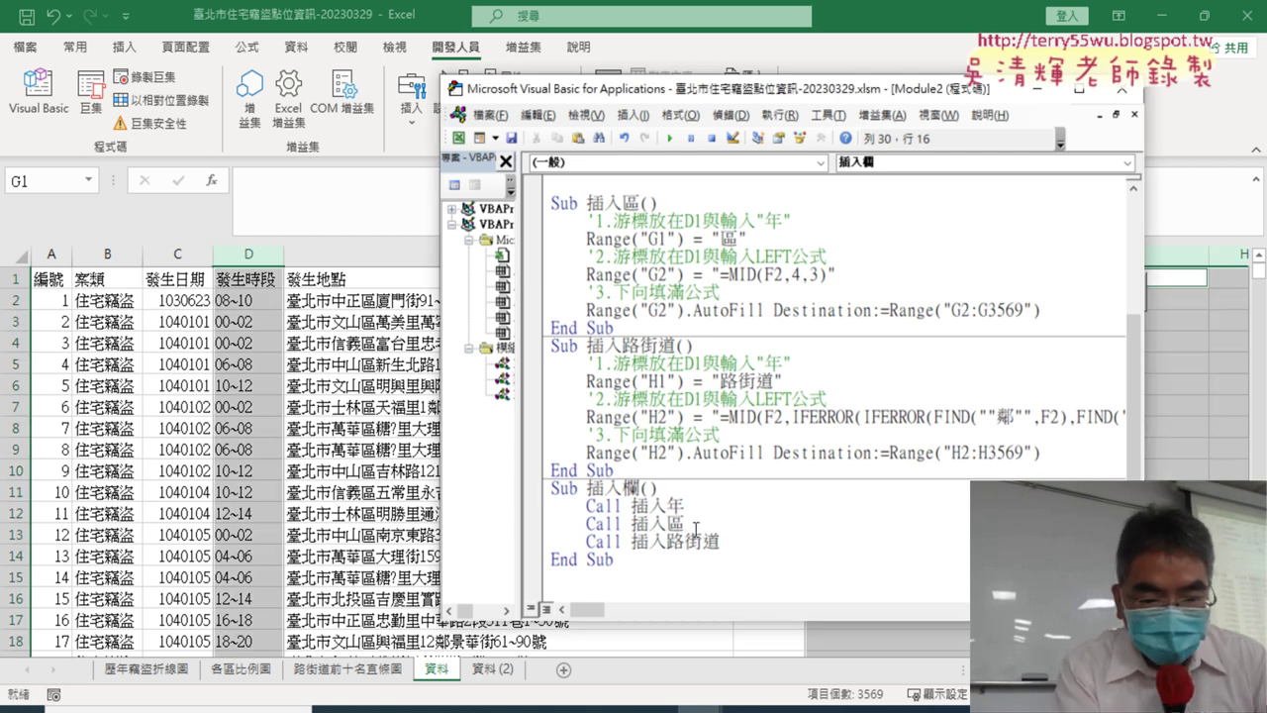
key(F8)
key(F8)
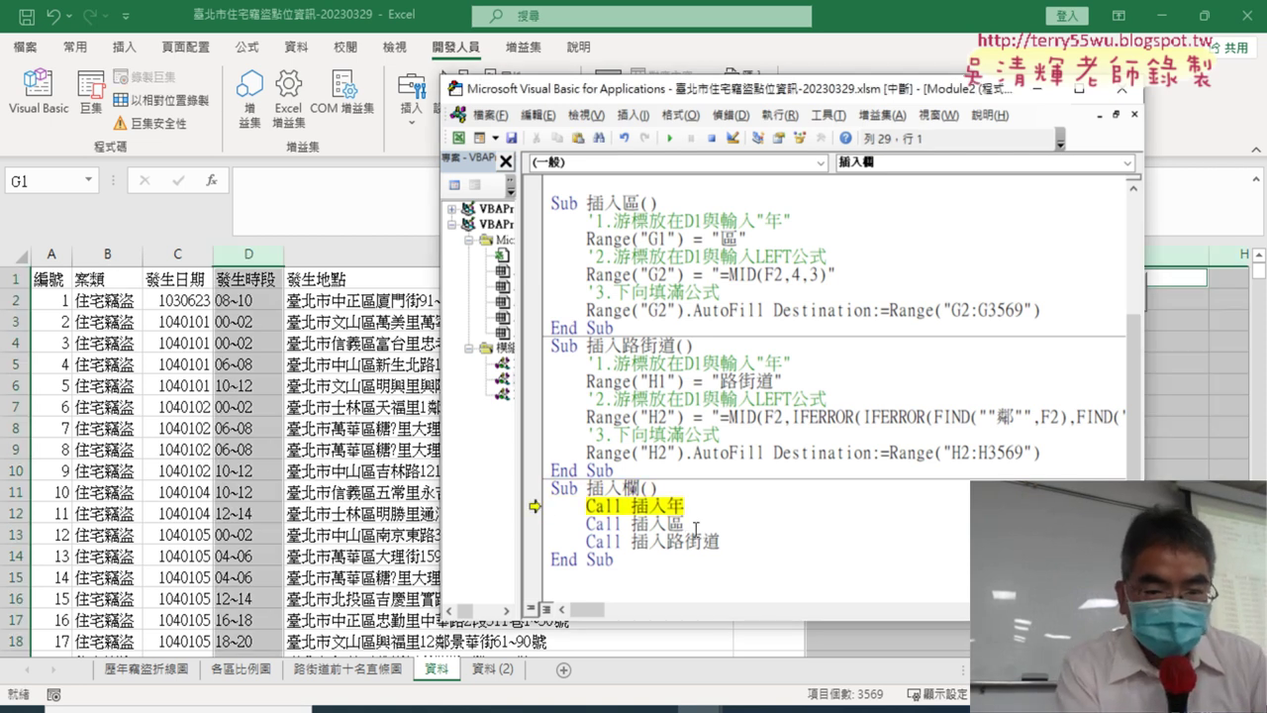
key(F8)
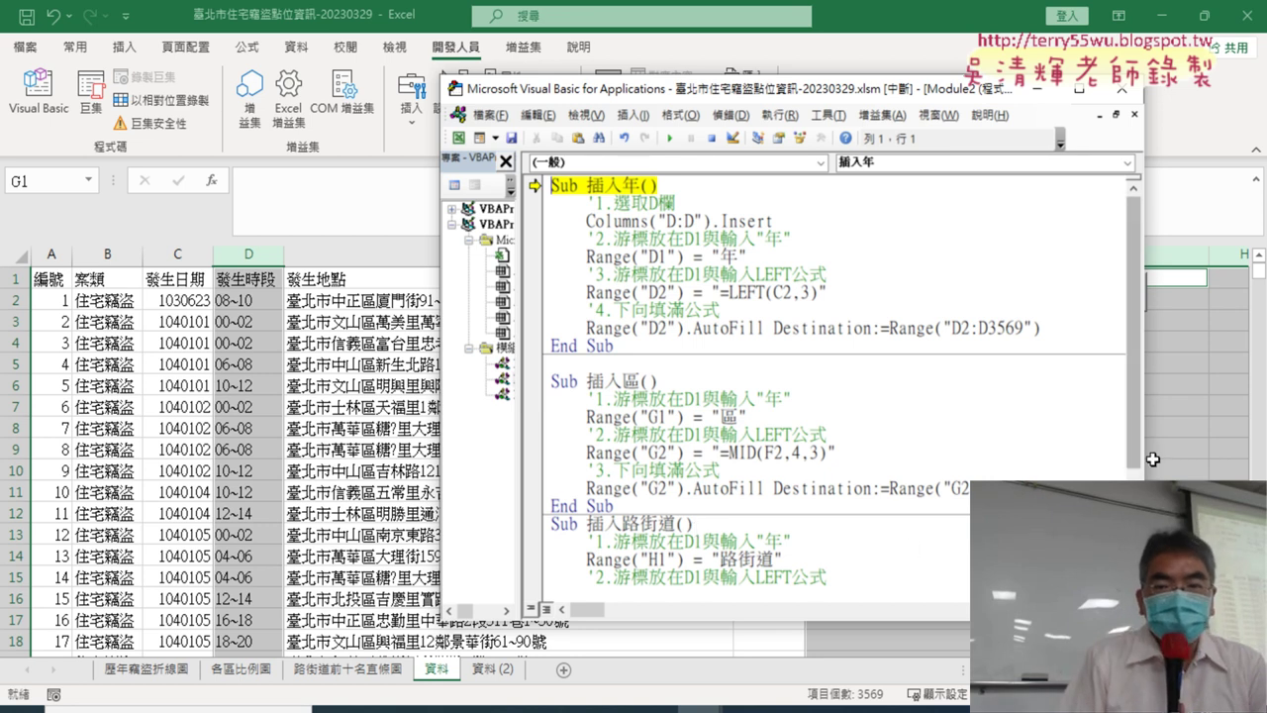
Step through 插入年, inserting column D with the 年 header and filled years.
drag(1144, 461, 945, 461)
scroll(716, 348, down, 3)
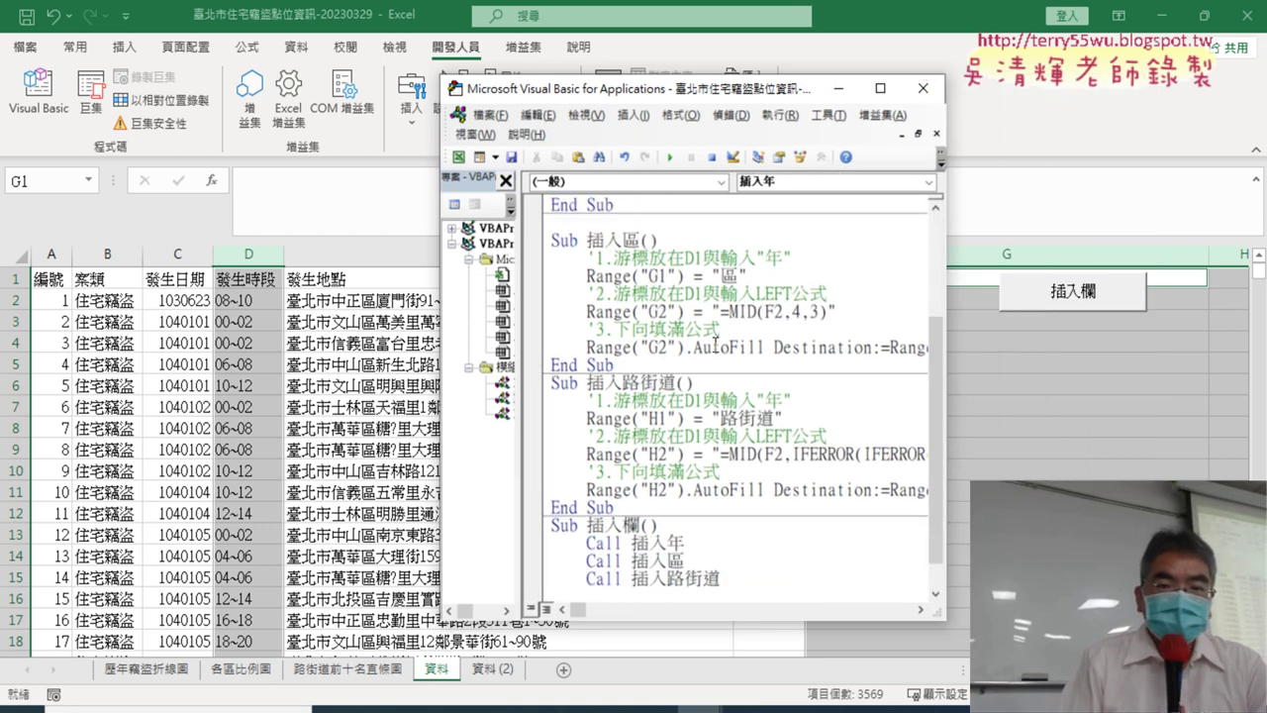
scroll(715, 349, up, 3)
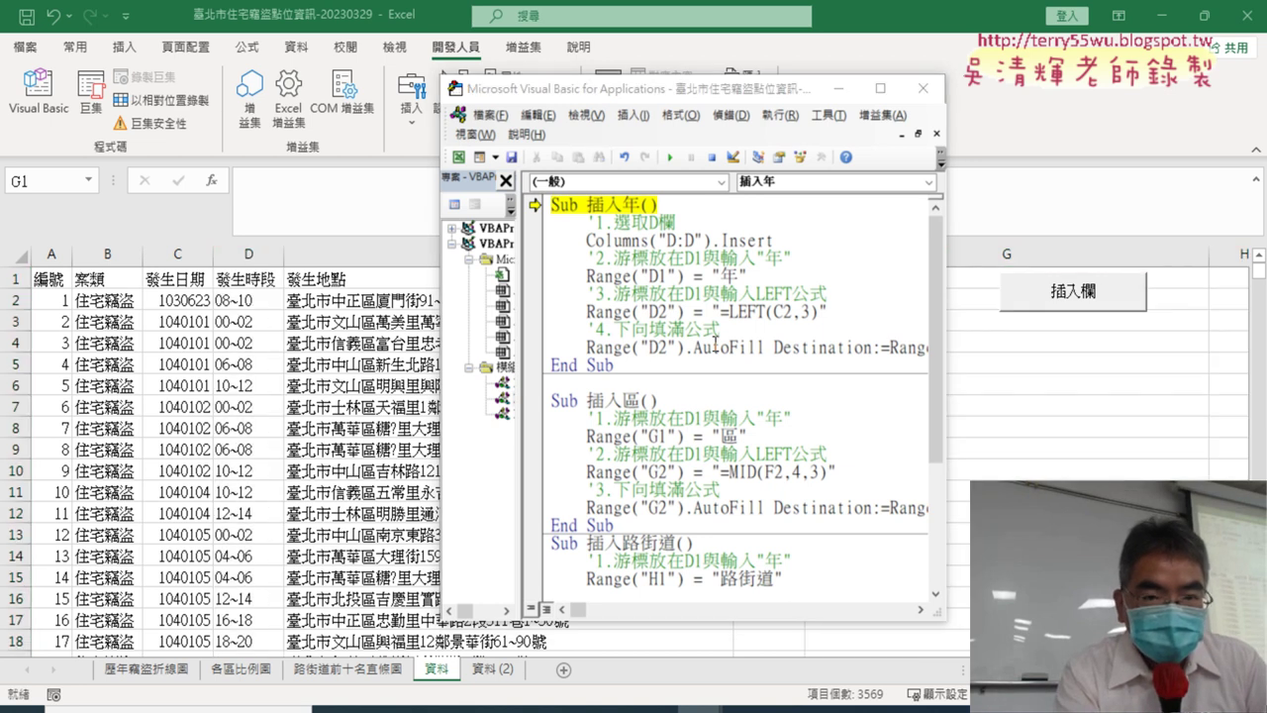
click(722, 259)
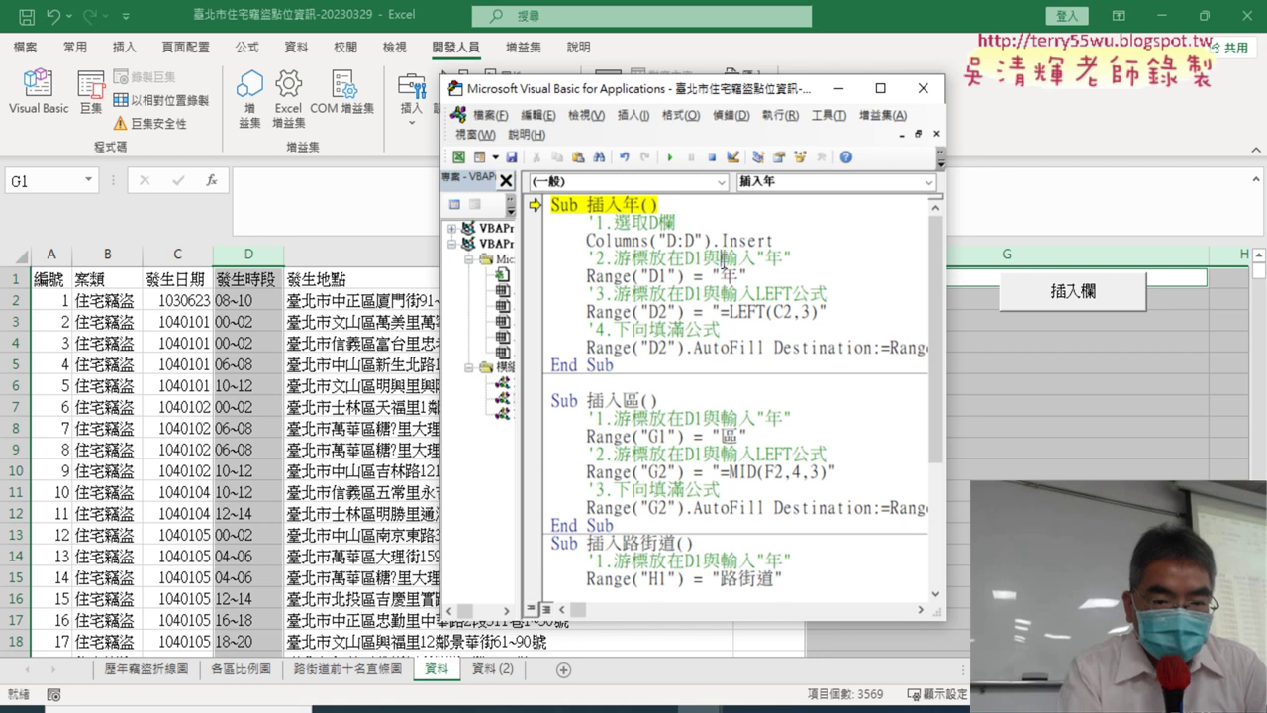
key(F8)
key(F8)
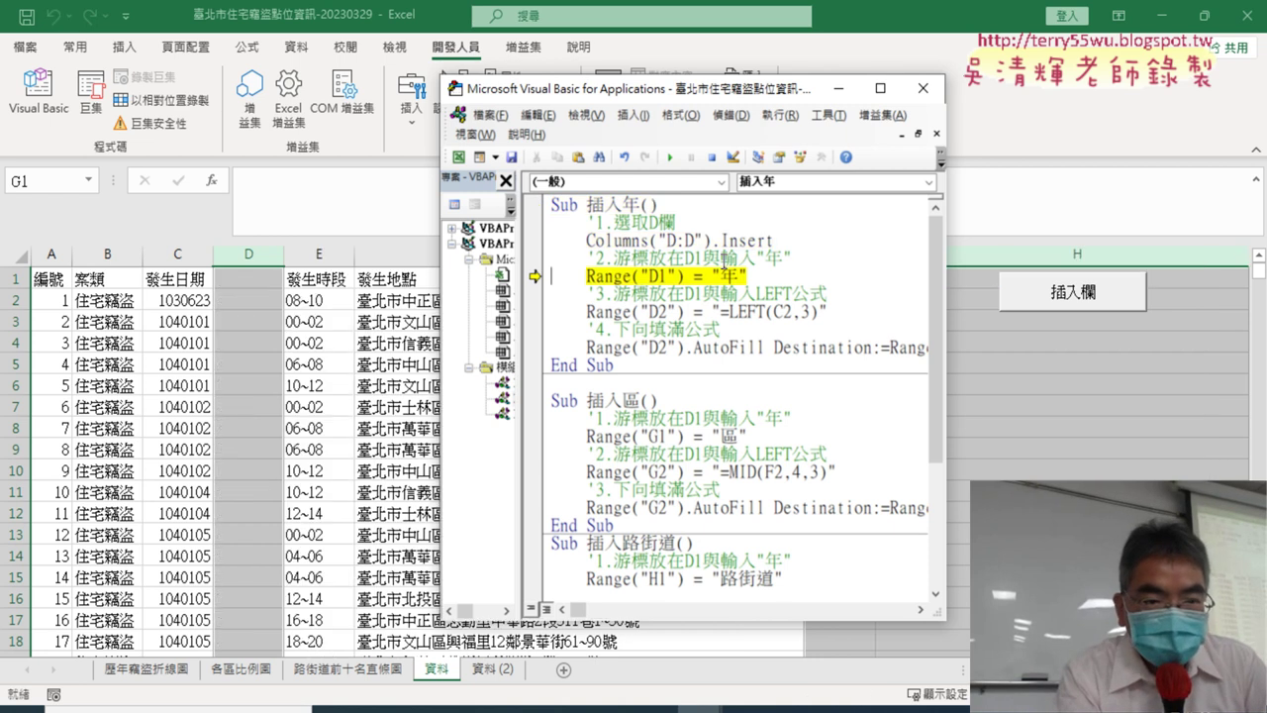
key(F8)
key(F8)
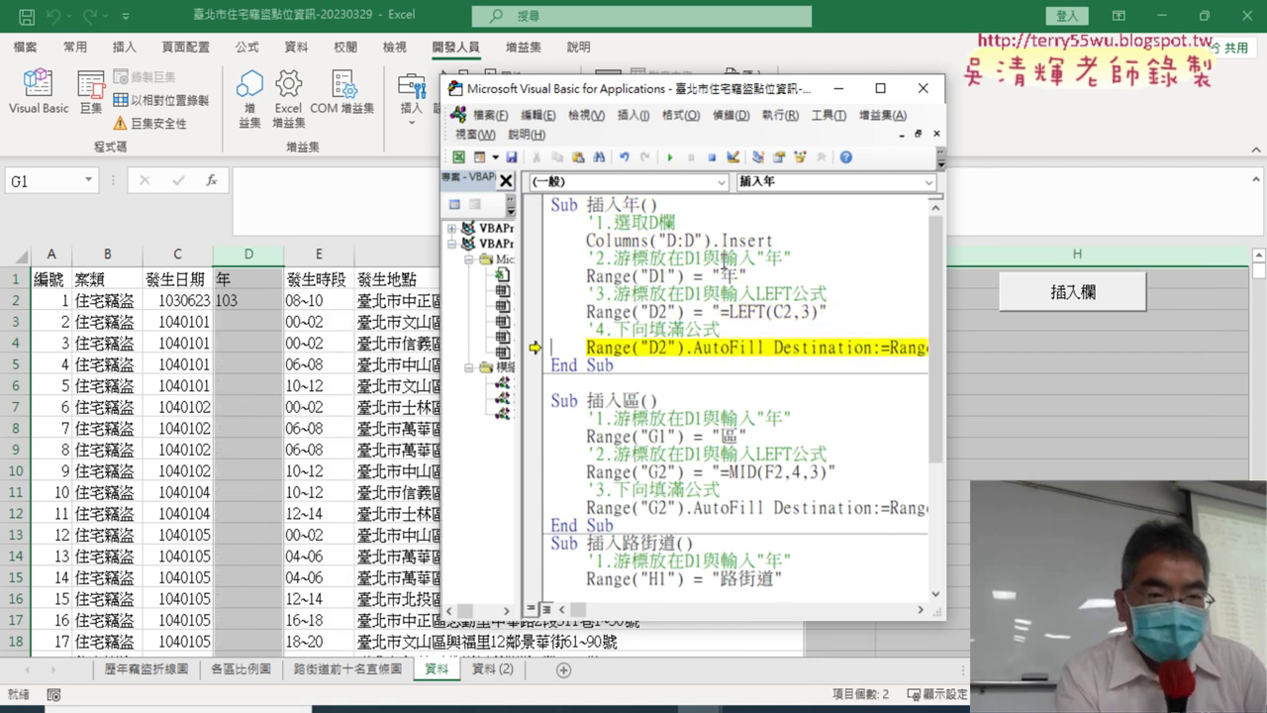
key(F8)
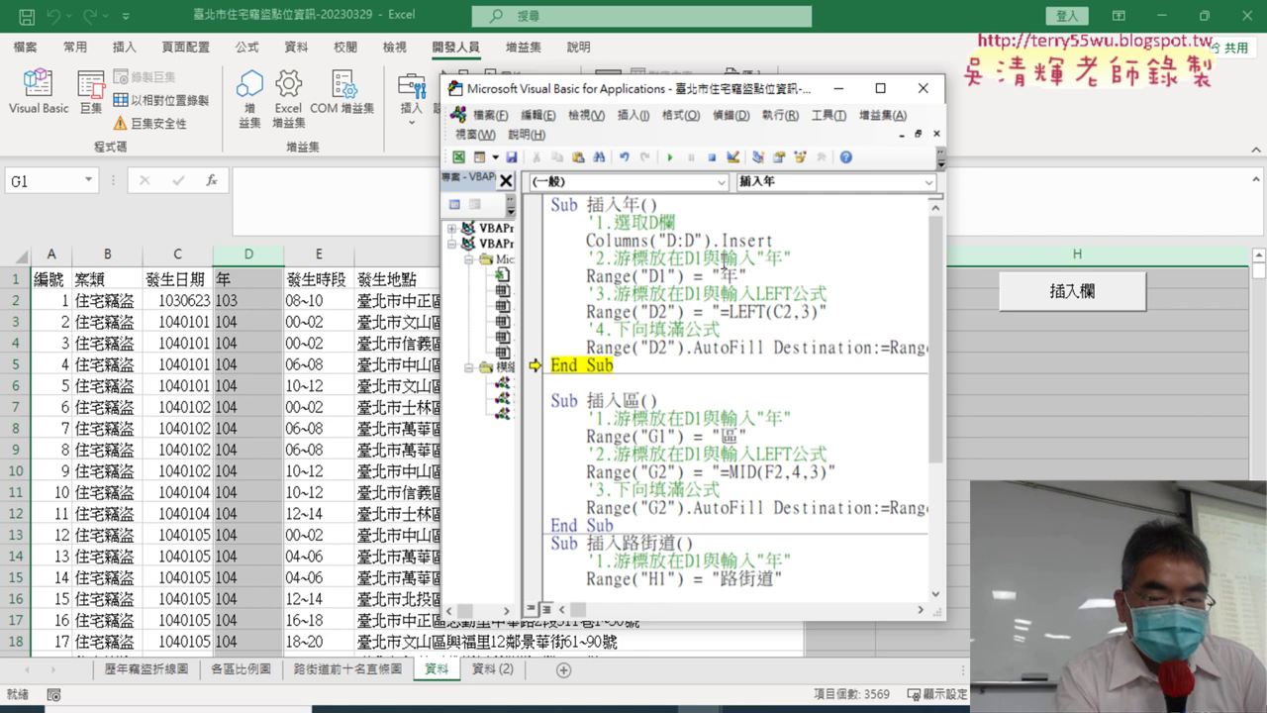
key(F8)
key(F8)
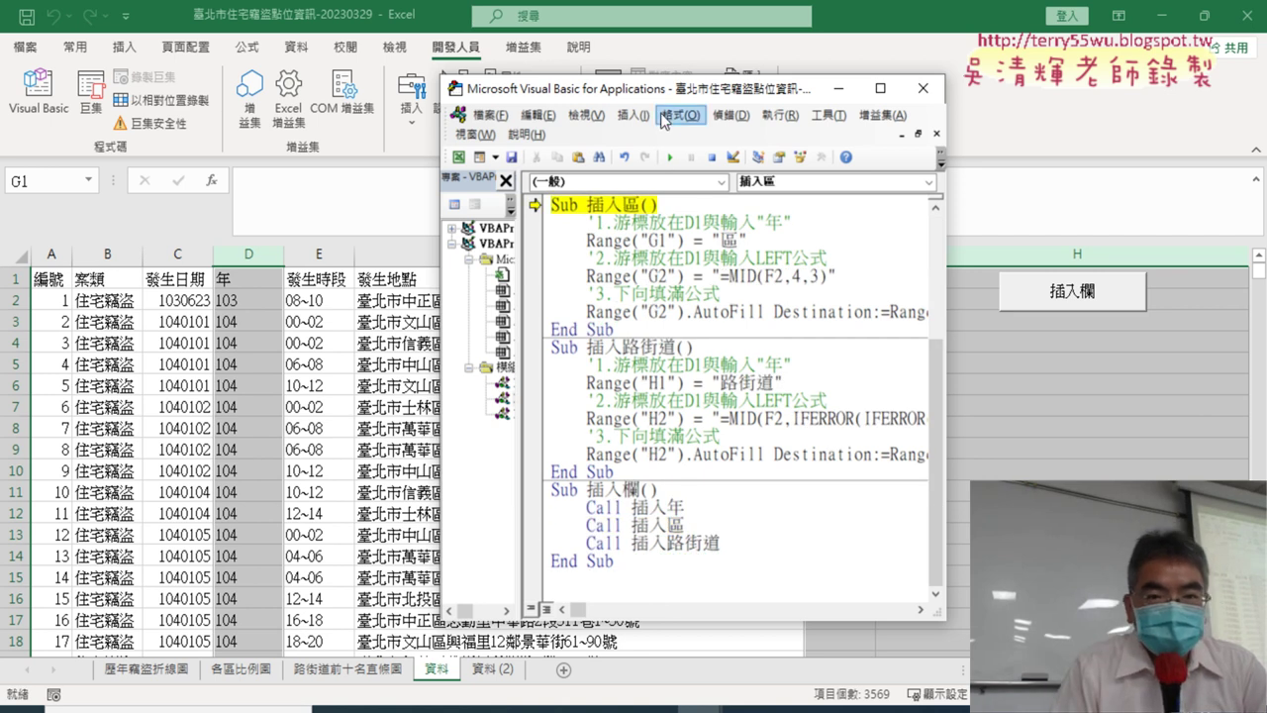
Step through 插入區 and 插入路街道, filling district and street names in columns G and H.
drag(659, 95, 409, 78)
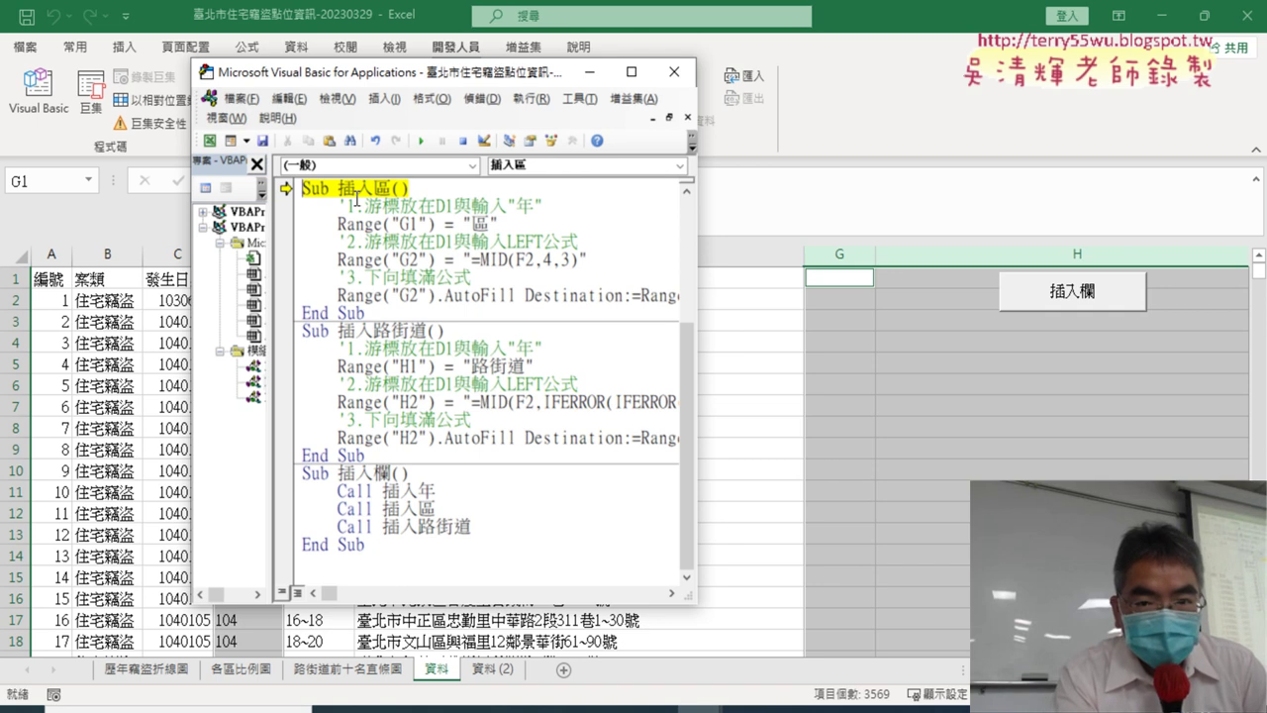
key(F8)
key(F8)
key(F8)
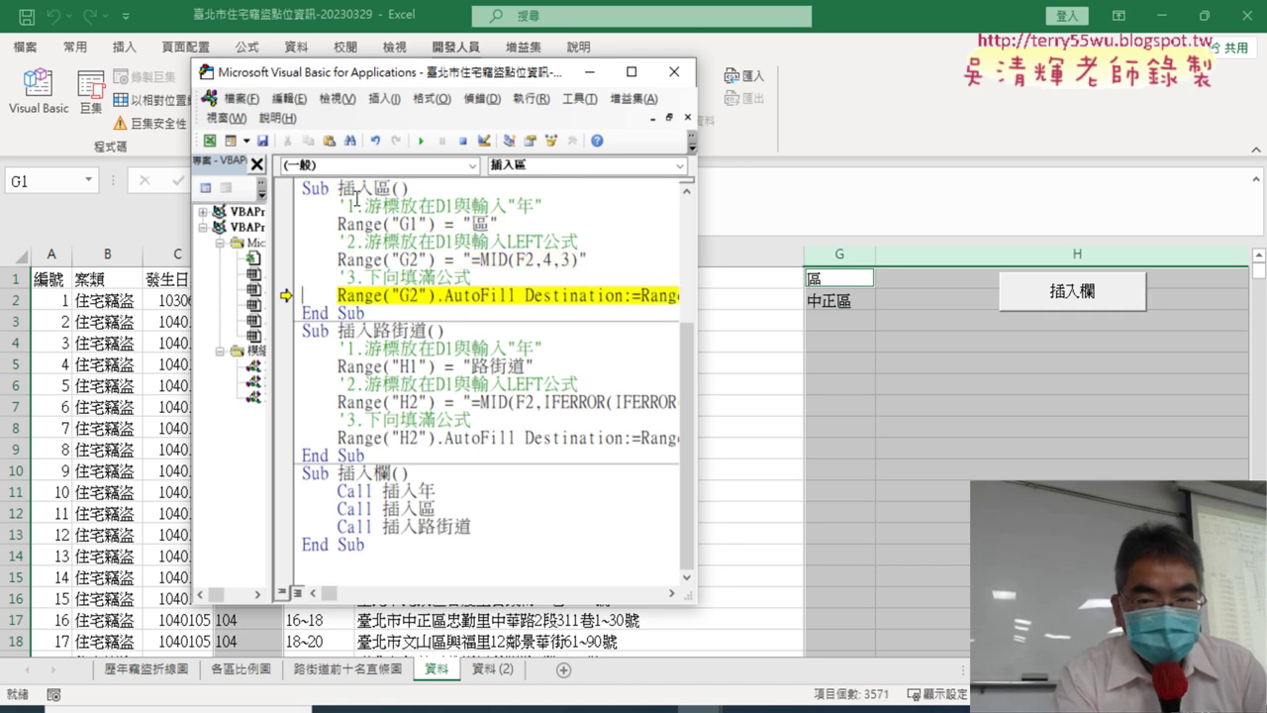
key(F8)
key(F8)
key(F8)
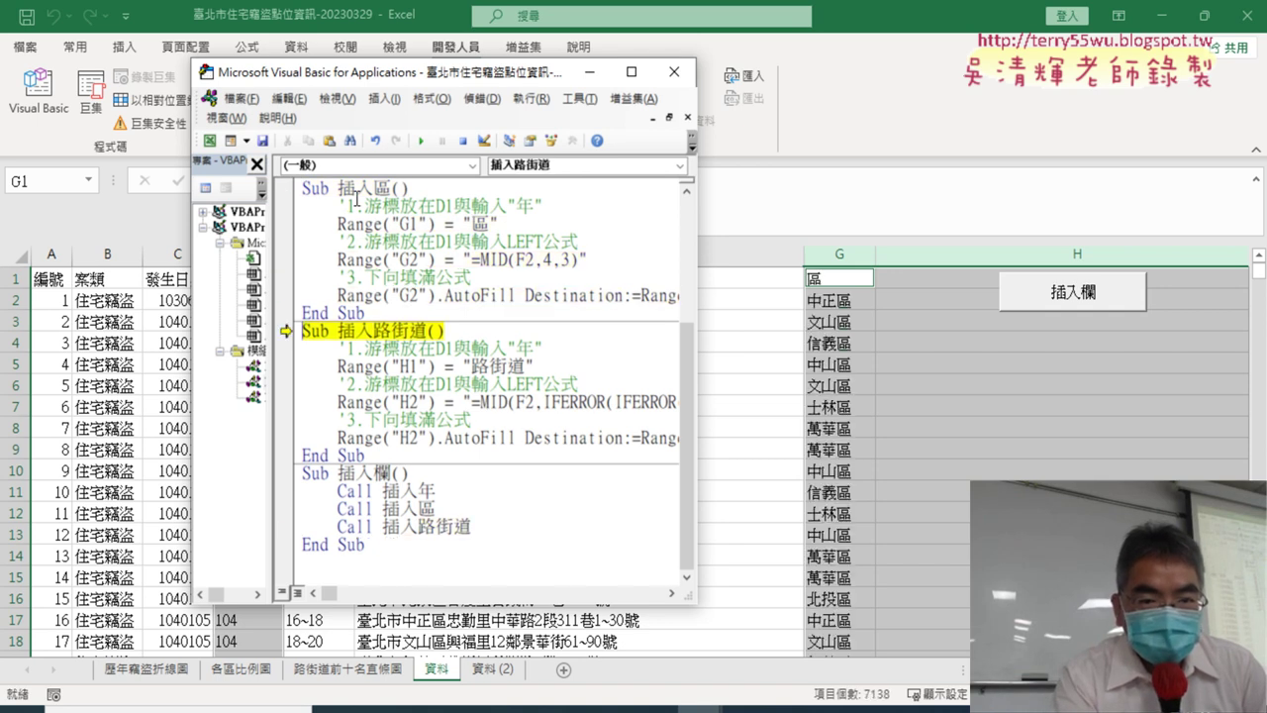
key(F8)
key(F8)
key(F8)
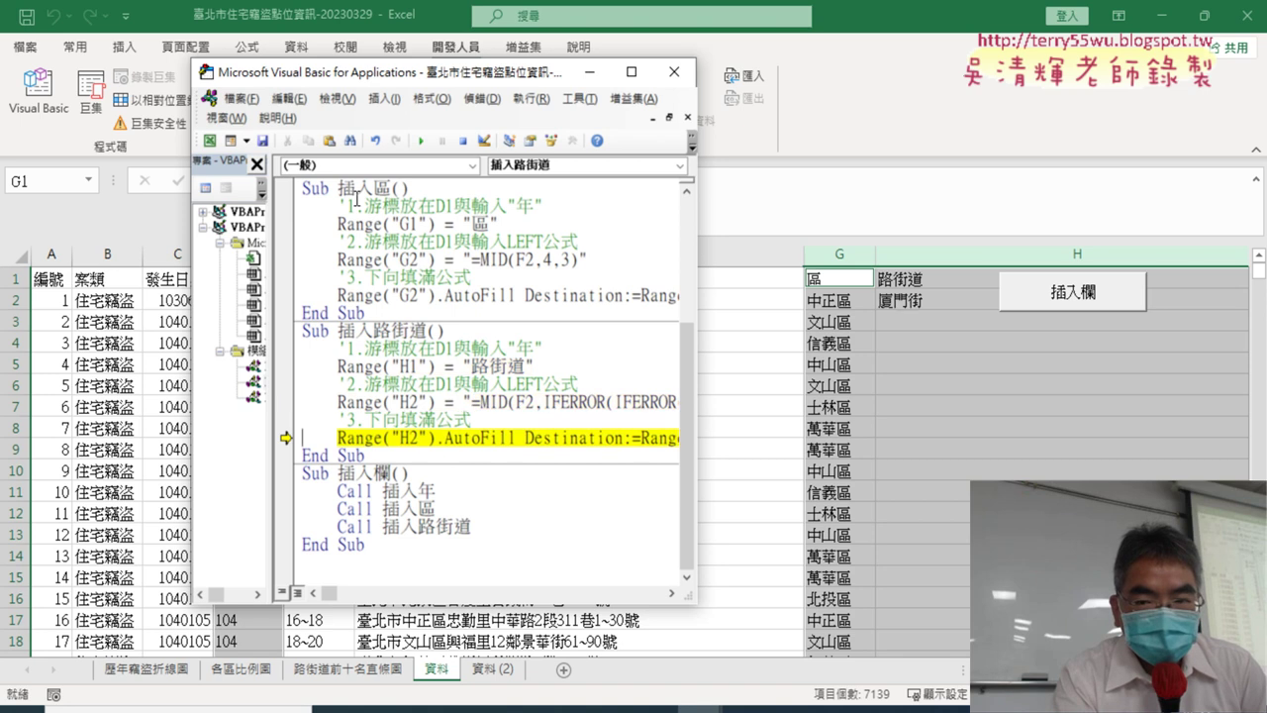
key(F8)
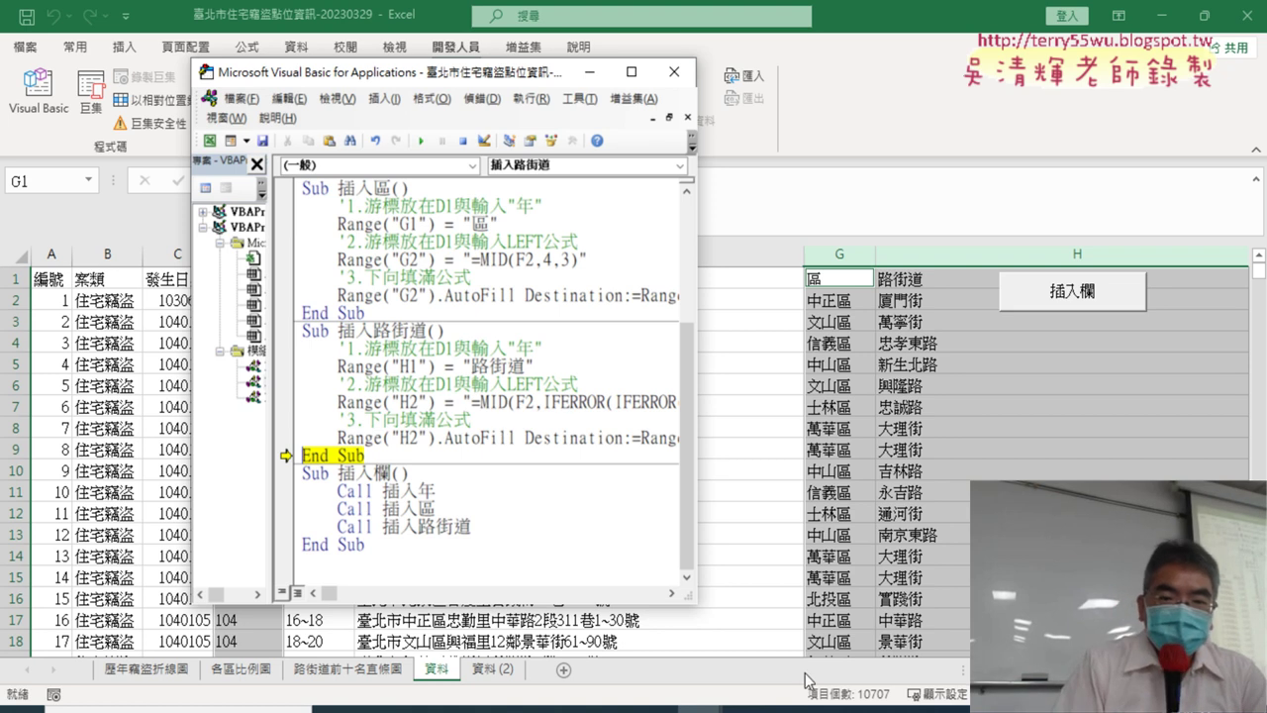
Close the VBA editor and narrow column H so it fits the street names.
key(alt+F11)
scroll(733, 309, right, 1)
scroll(733, 310, right, 1)
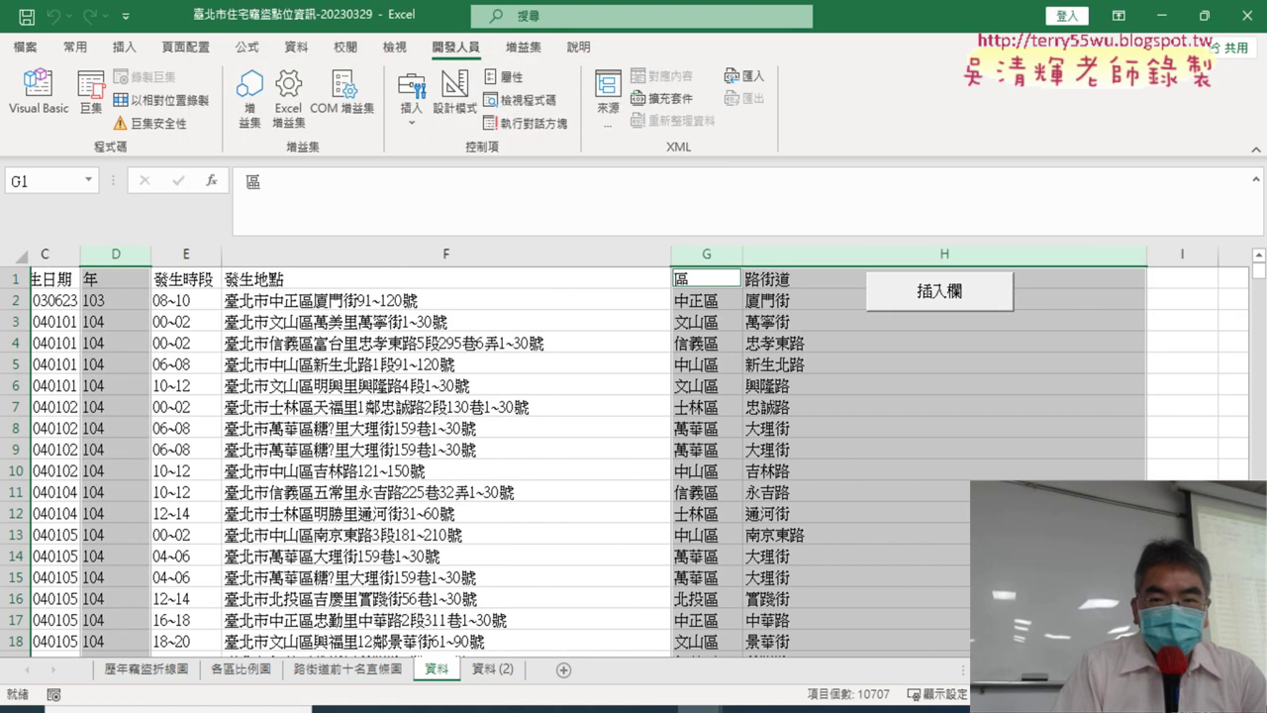
scroll(733, 309, right, 1)
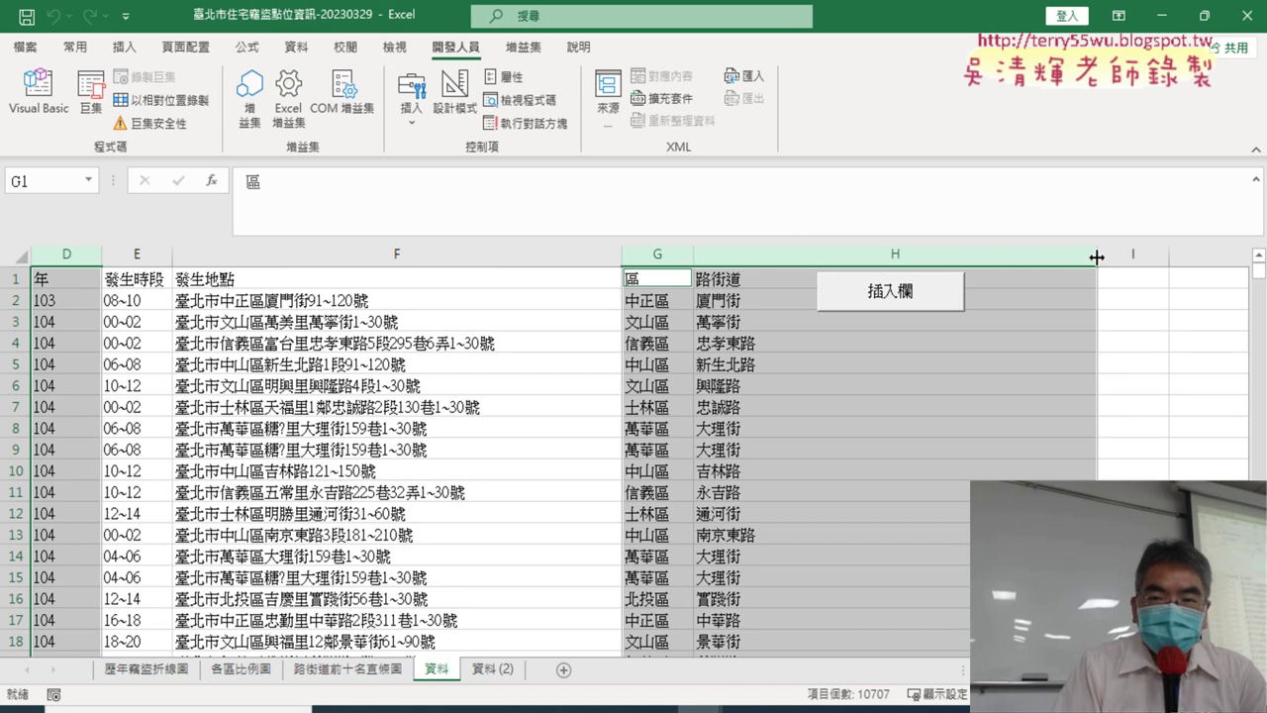
drag(1097, 257, 776, 254)
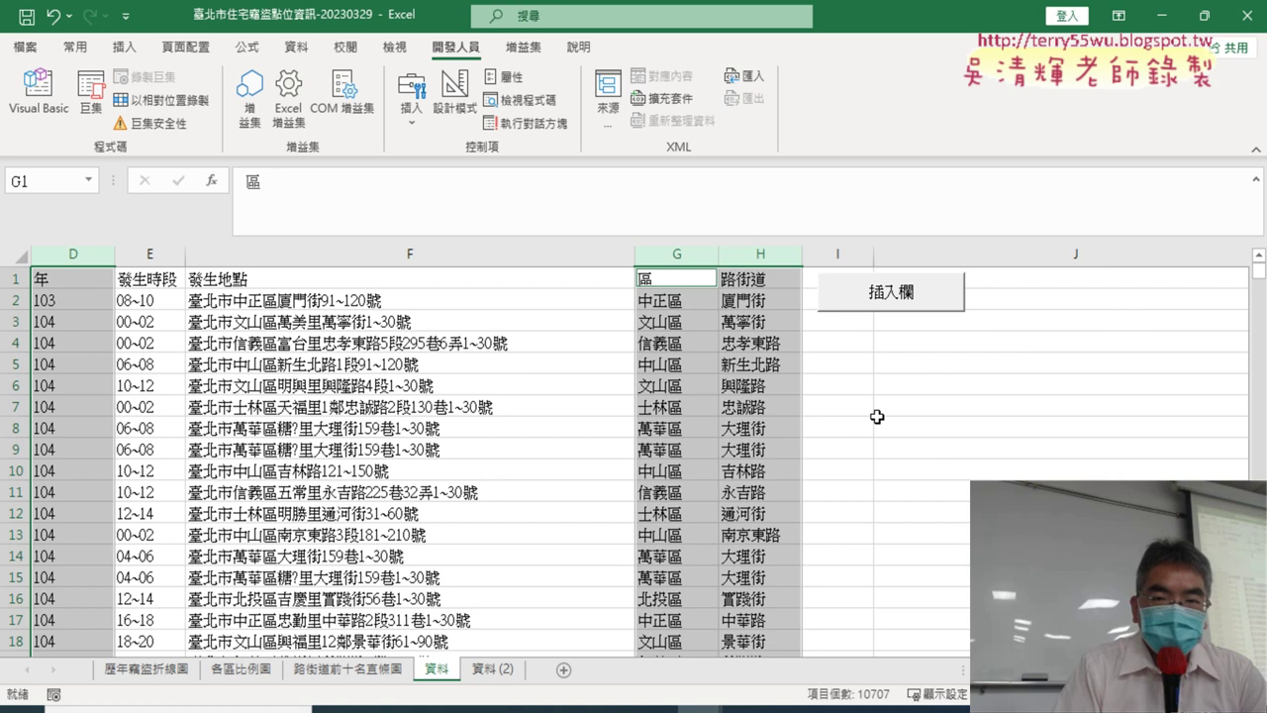
click(878, 422)
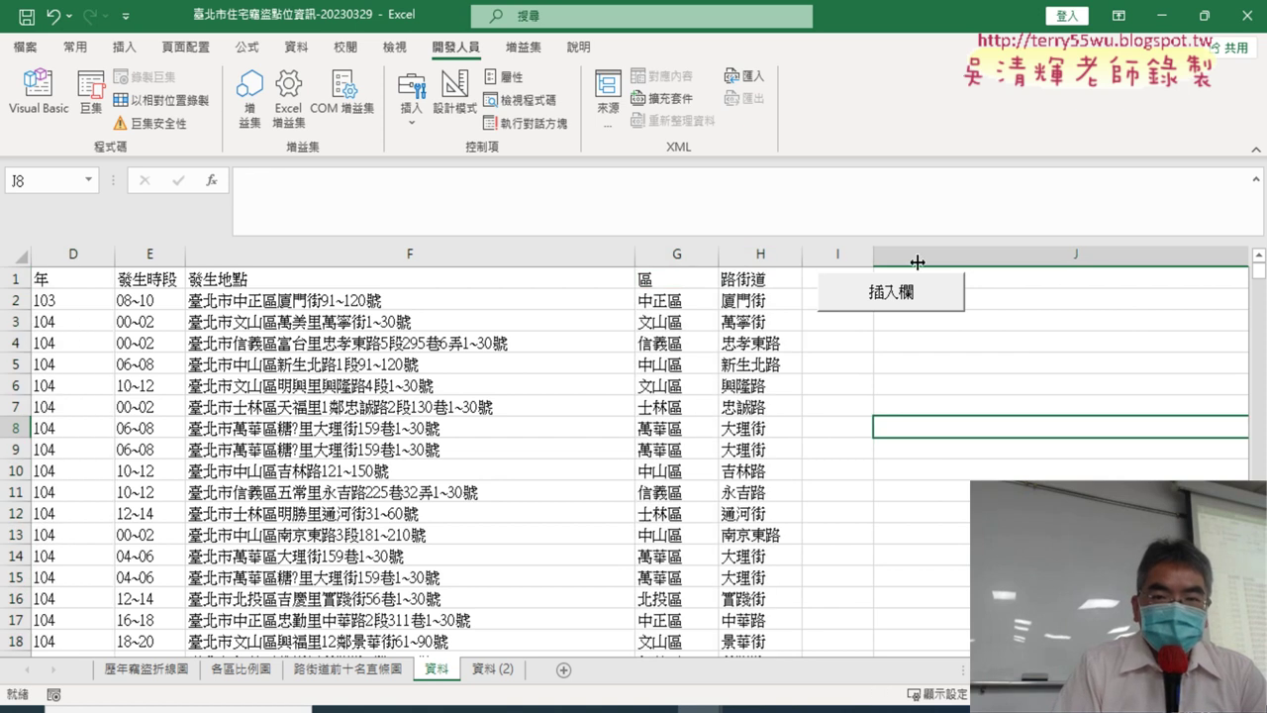
click(771, 255)
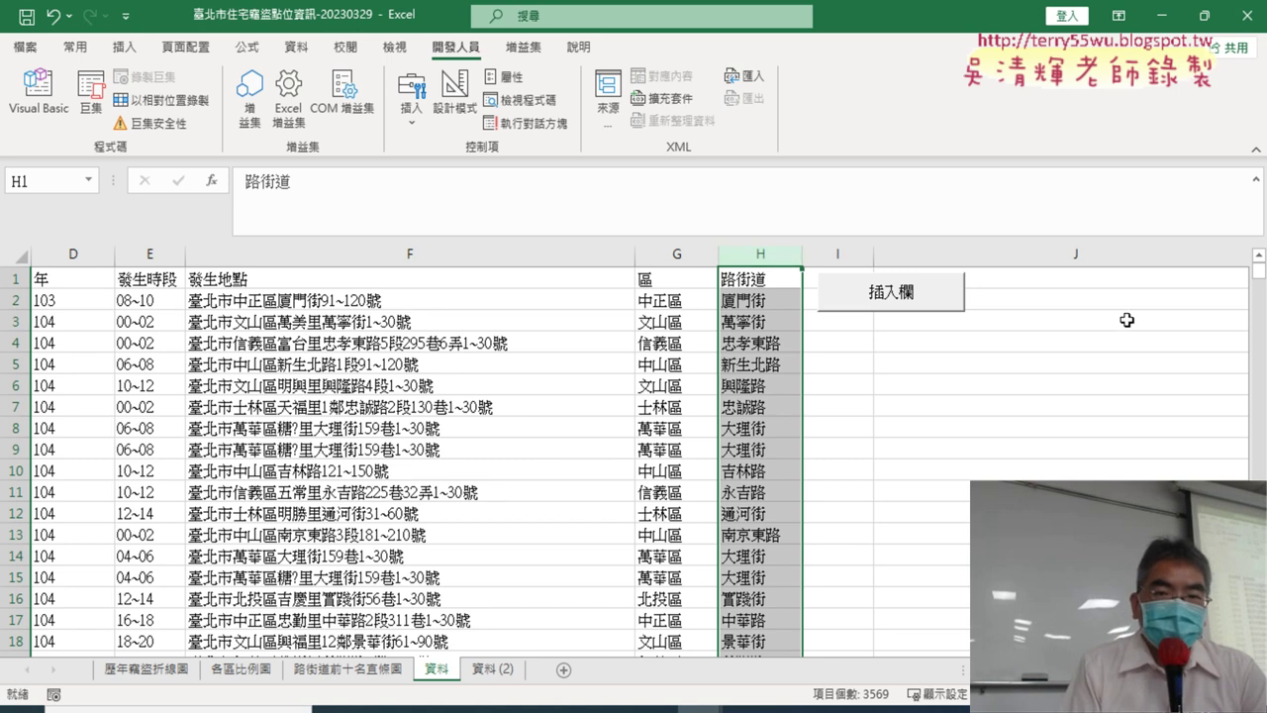
click(1117, 420)
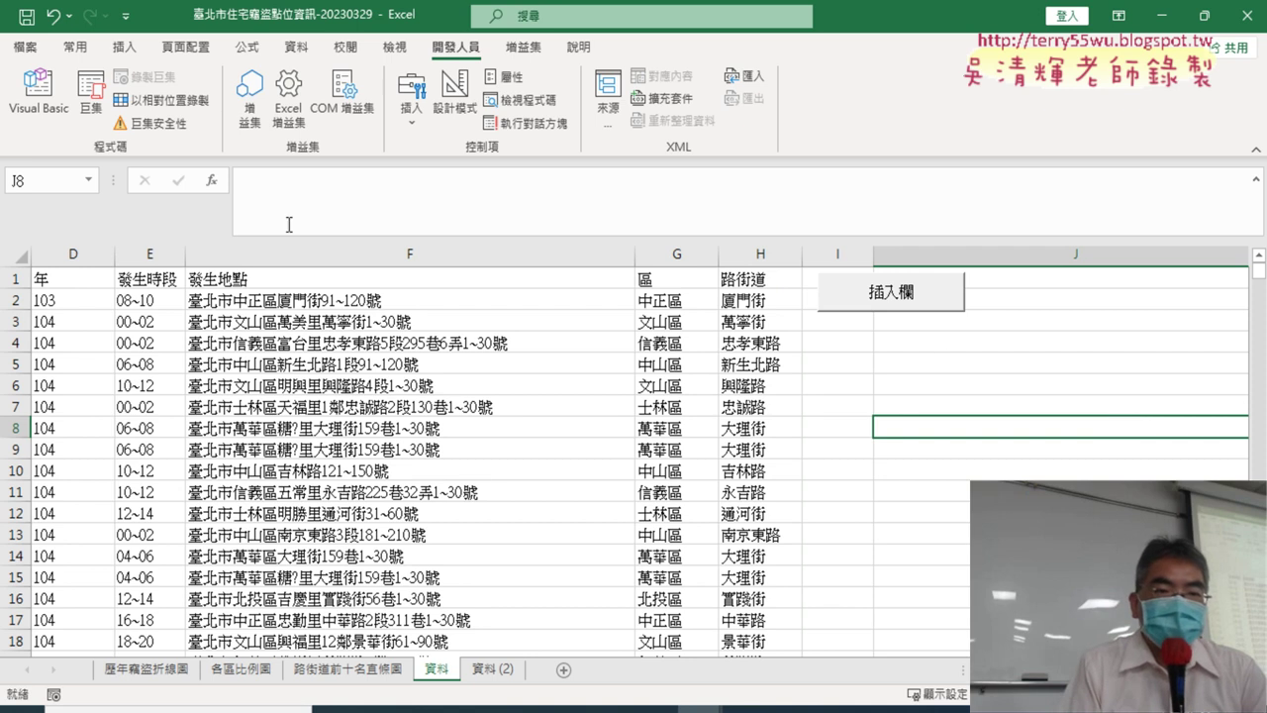
scroll(589, 452, left, 3)
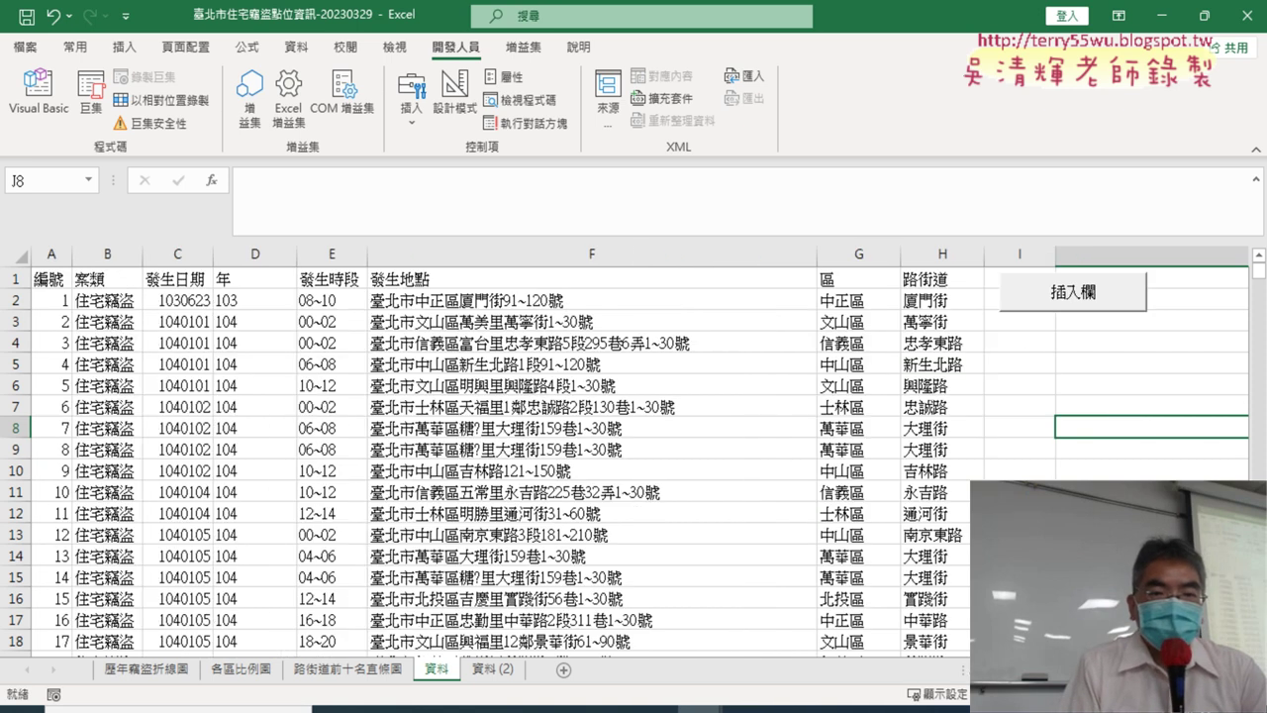
Reopen the VBA editor, let the paused macro finish, and select the name 插入欄.
click(39, 94)
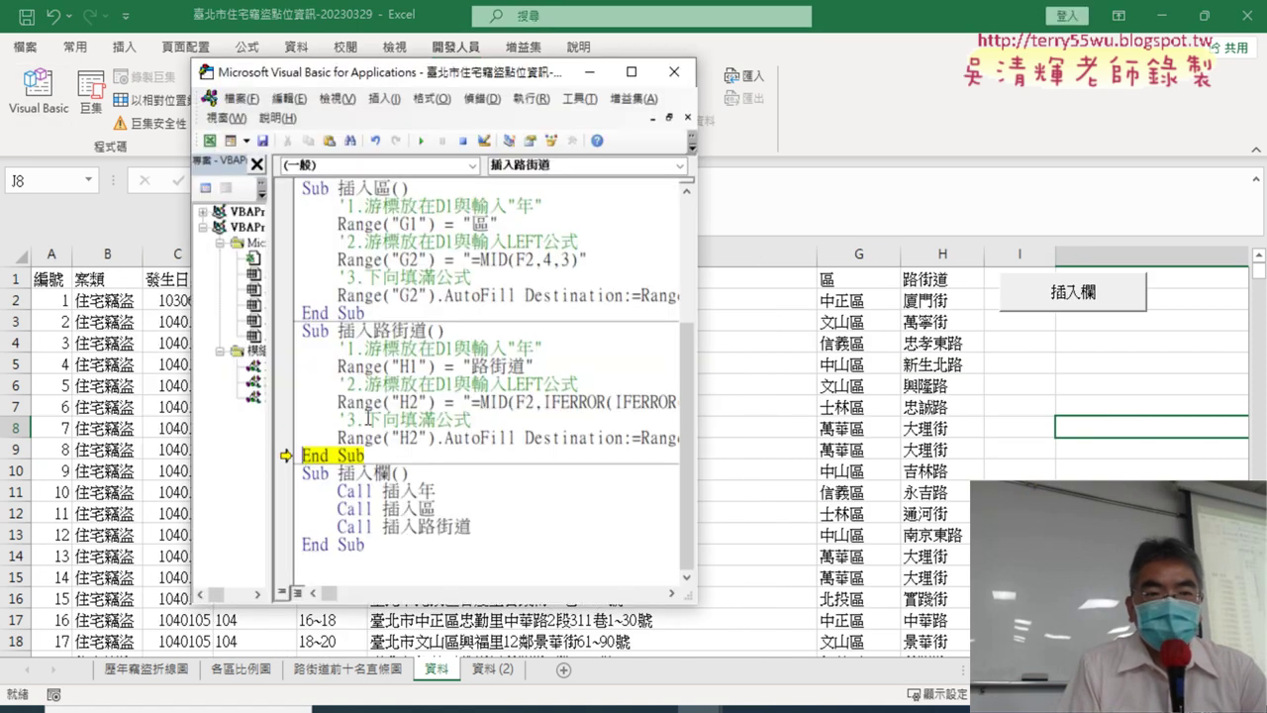
click(421, 140)
mouse_move(405, 548)
mouse_down()
mouse_move(328, 505)
mouse_move(301, 474)
mouse_up()
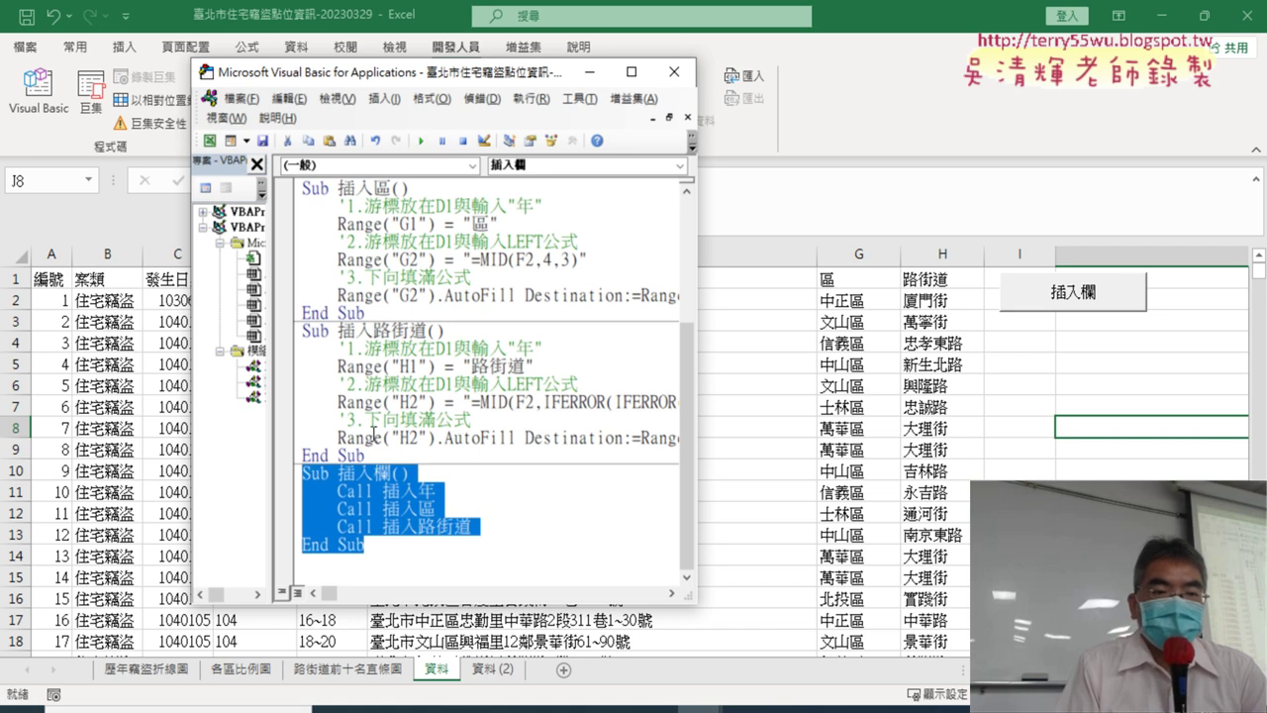
drag(339, 473, 392, 473)
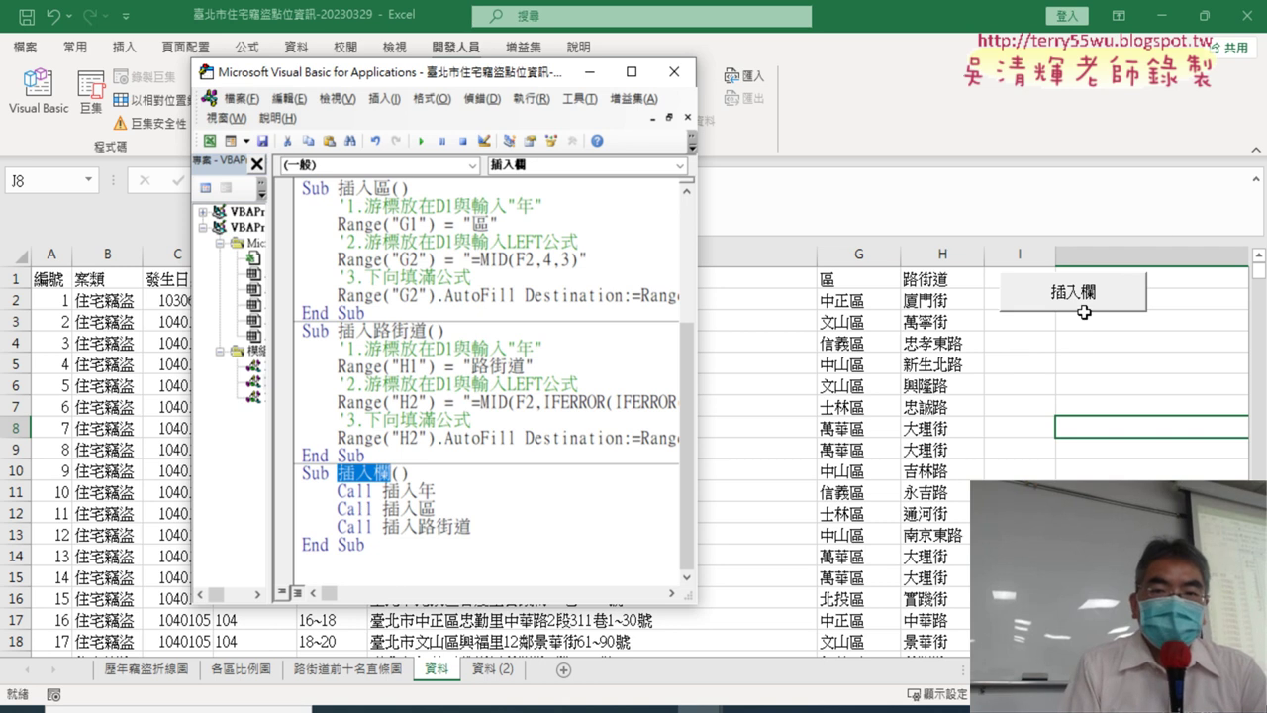
click(1077, 418)
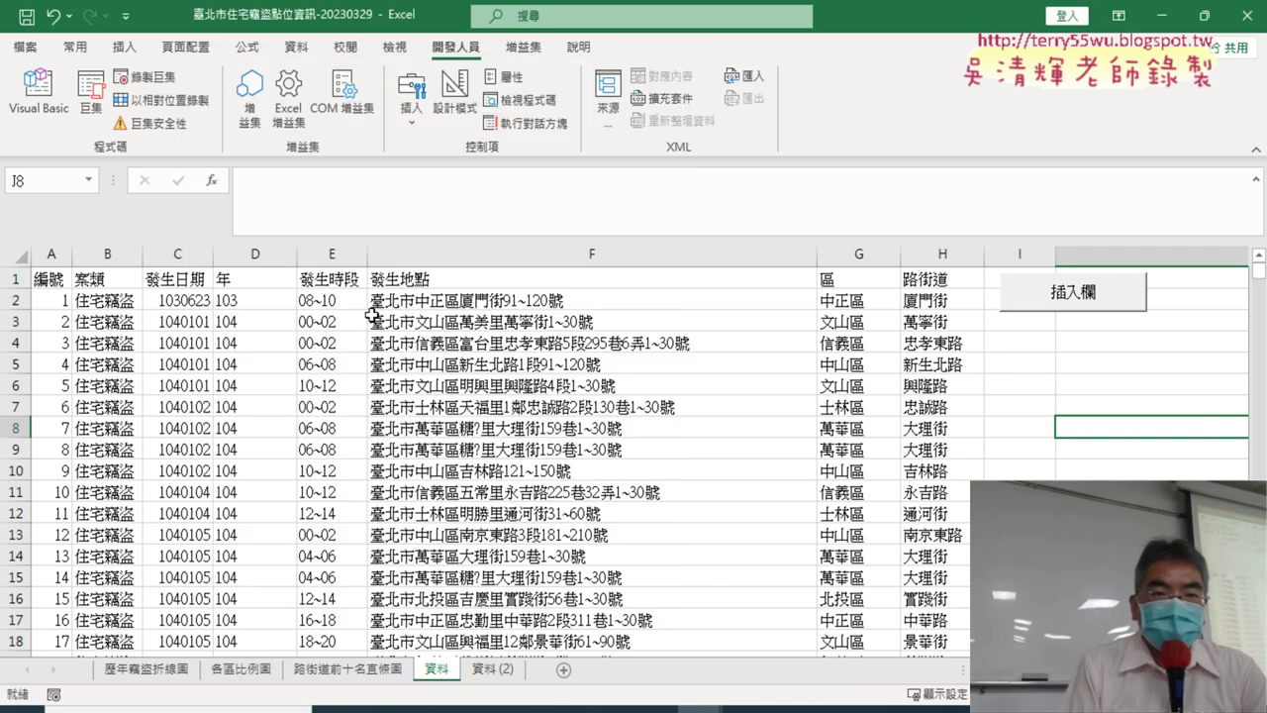
Check the street formula in H9, then select columns D, G and H without deleting them.
click(252, 254)
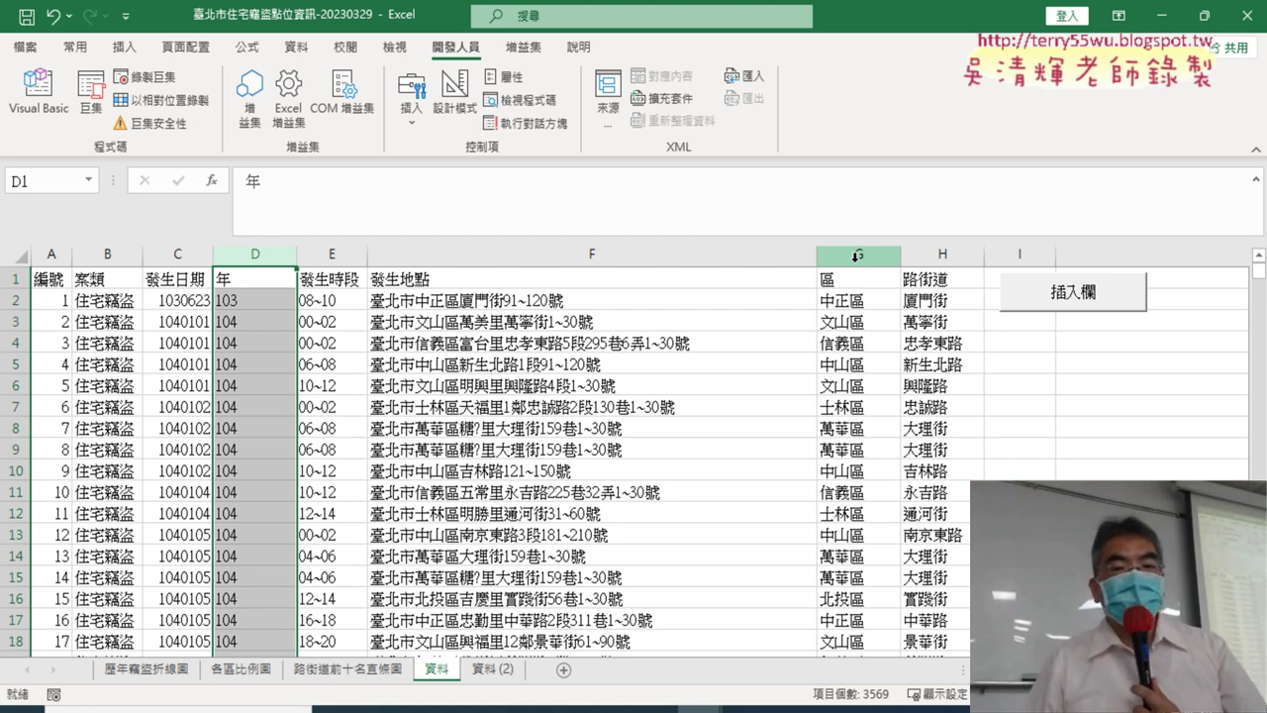
click(906, 443)
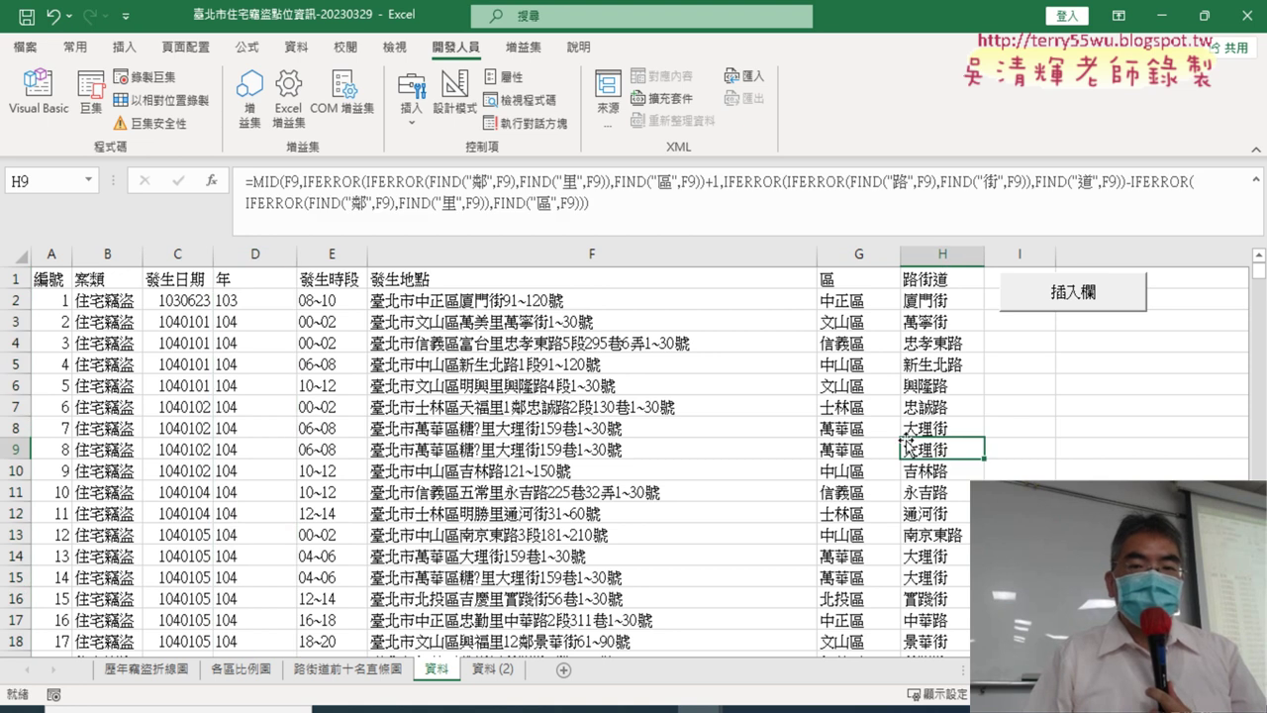
click(1047, 467)
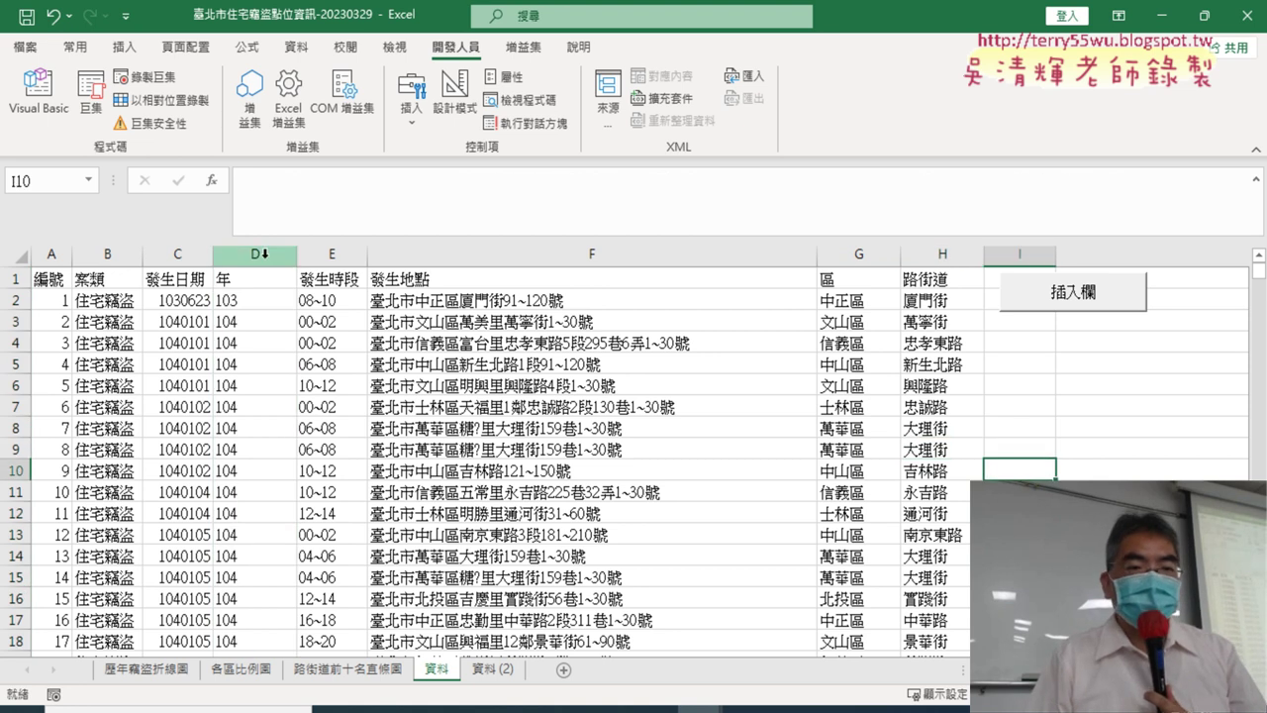
click(278, 250)
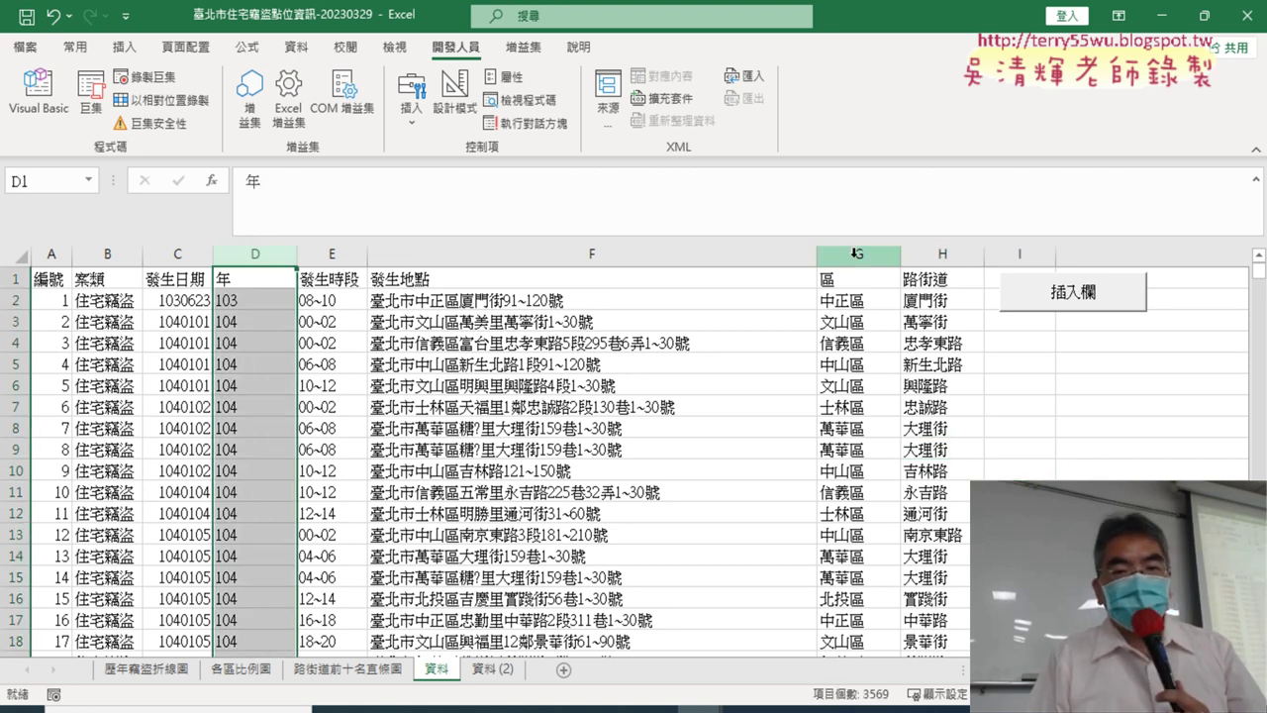
drag(856, 254, 940, 254)
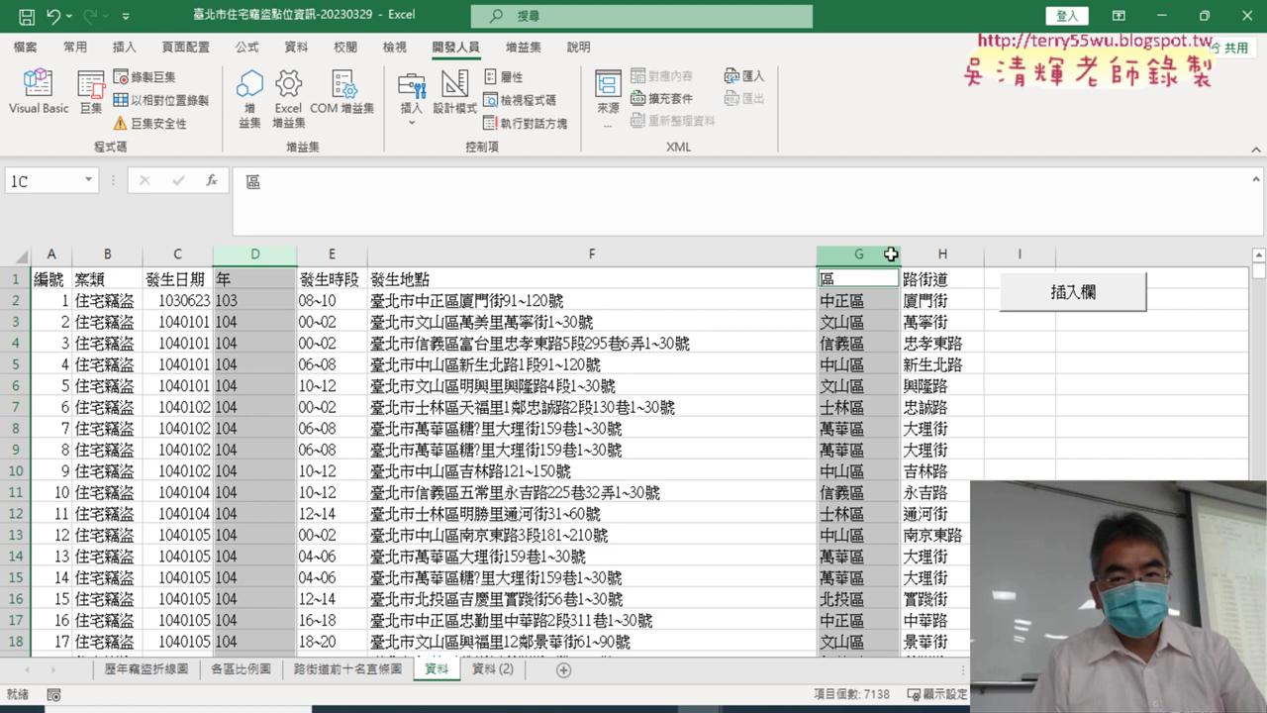
right_click(885, 409)
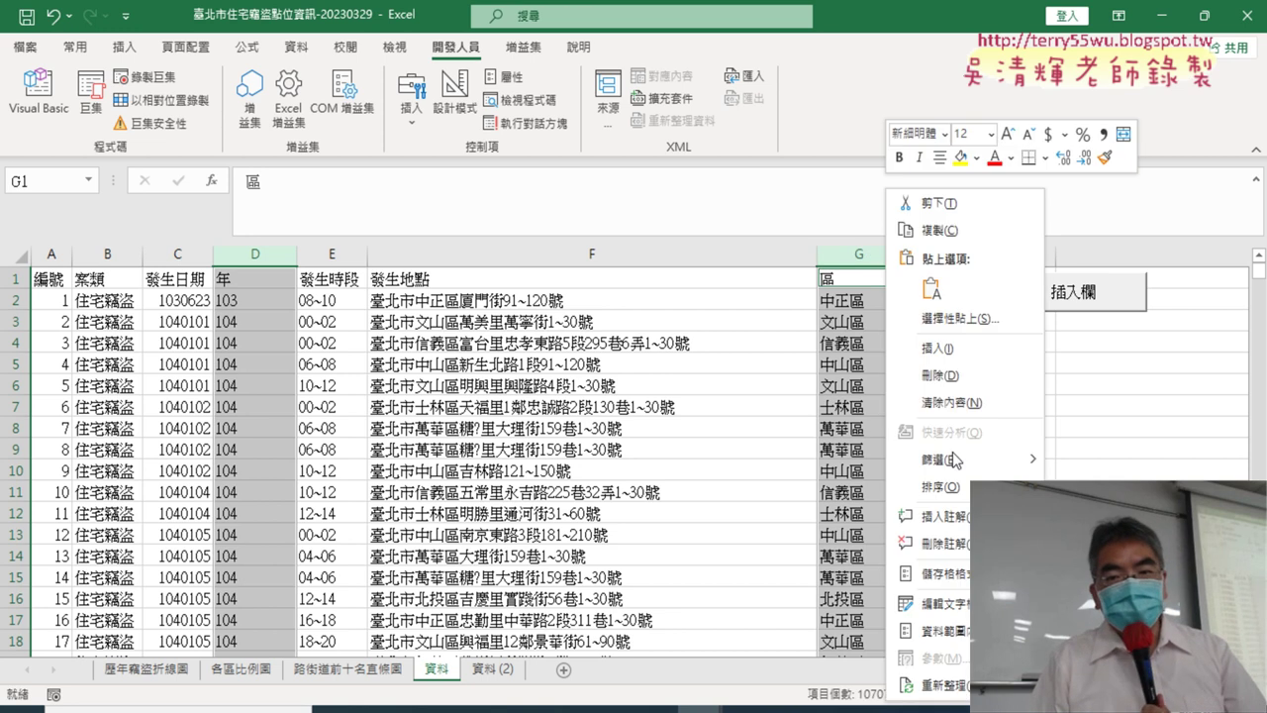
click(1137, 429)
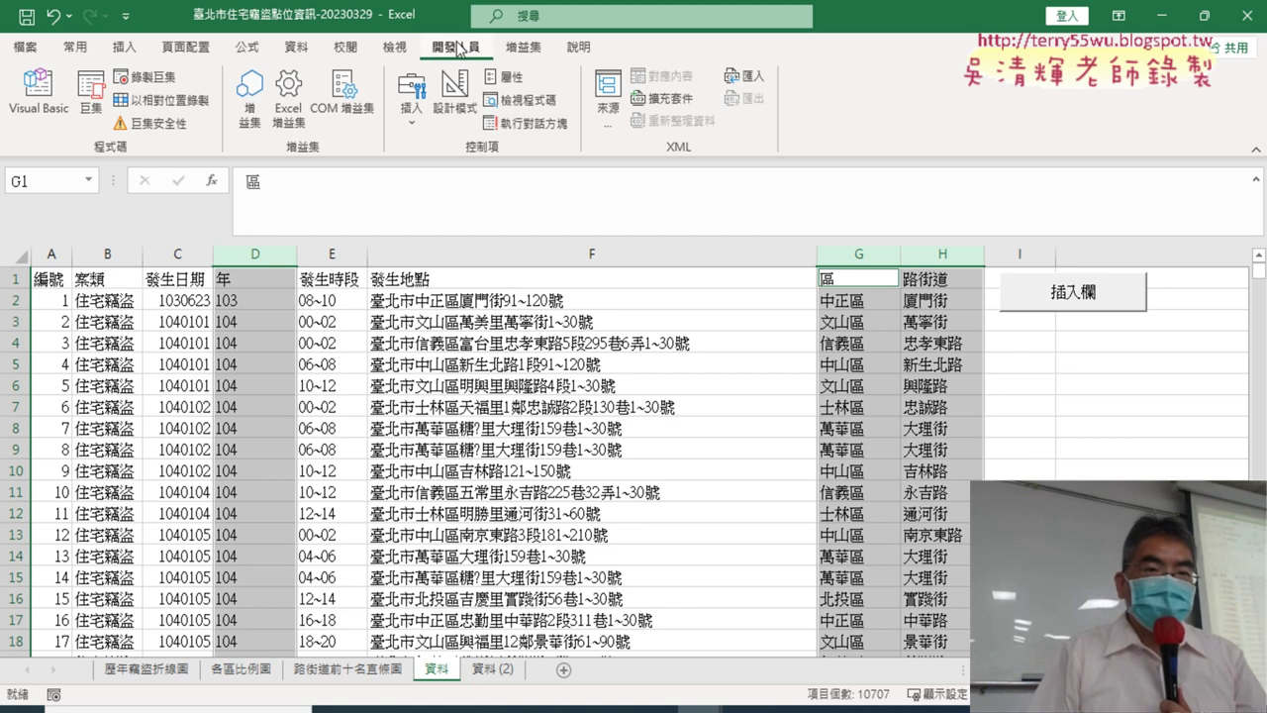
Record a new macro named 刪除欄, stored in the current workbook.
click(154, 77)
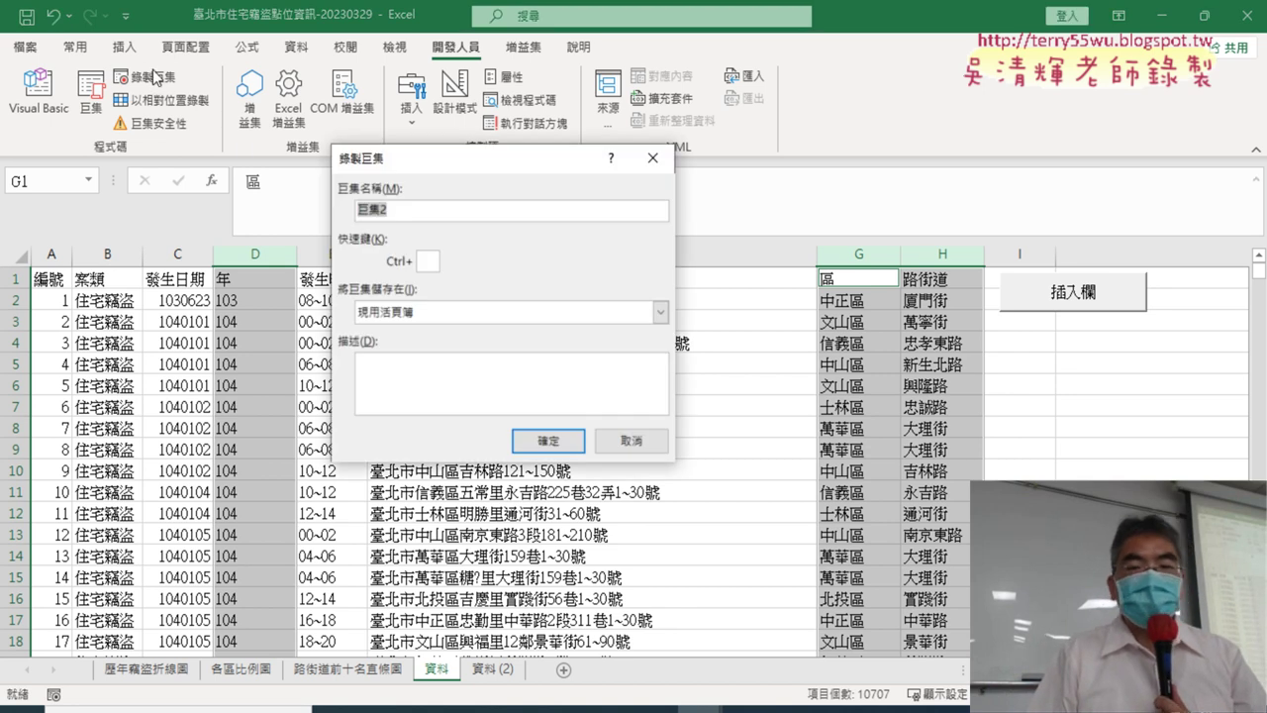
click(631, 440)
click(1089, 492)
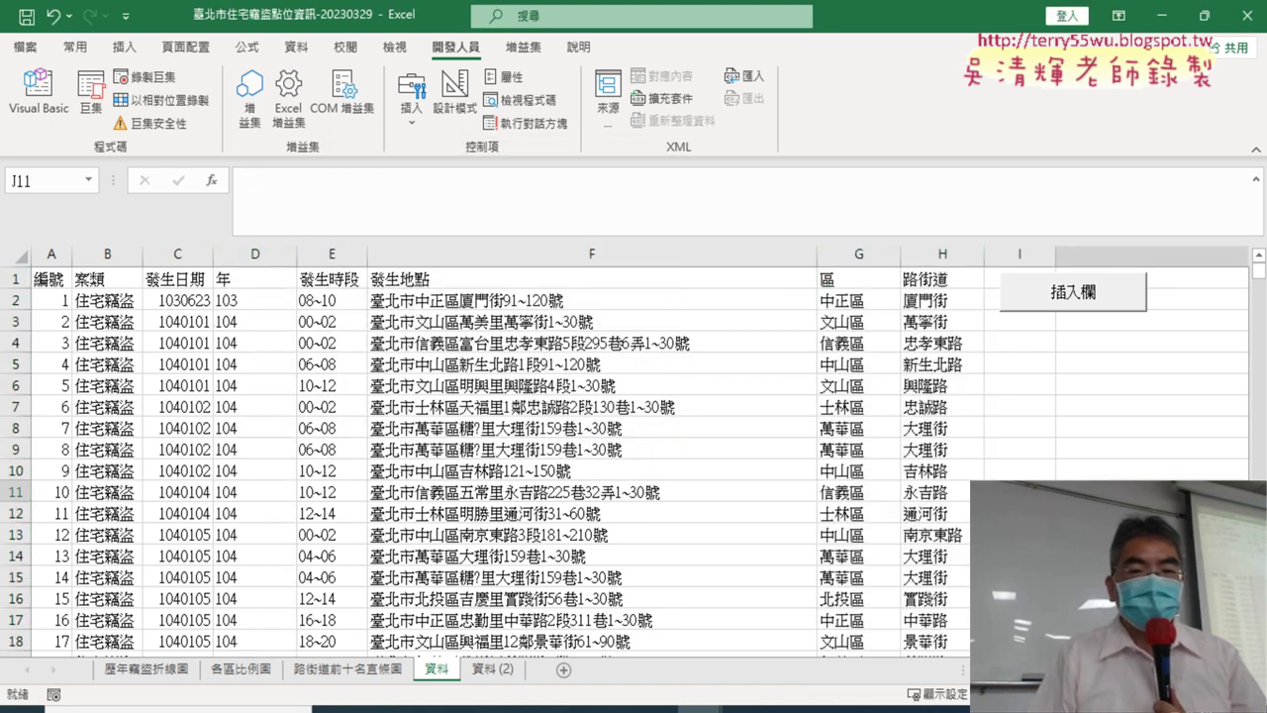
drag(1089, 492, 1089, 277)
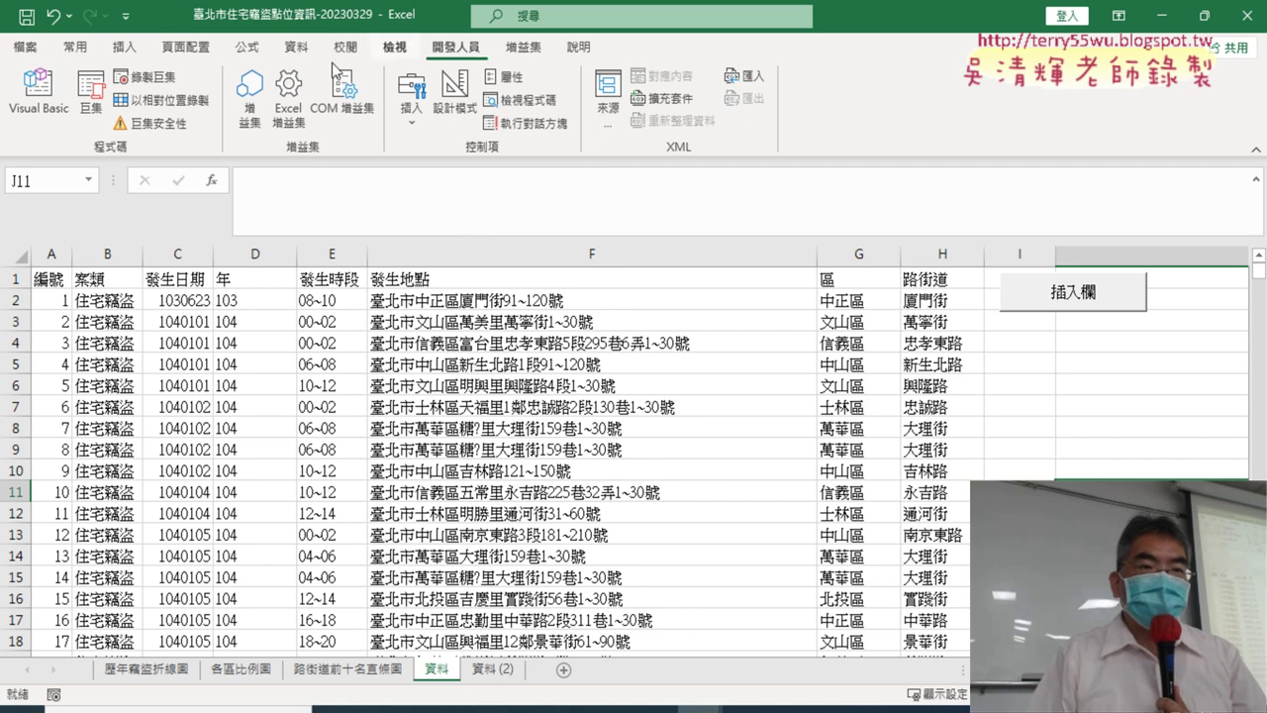
click(149, 77)
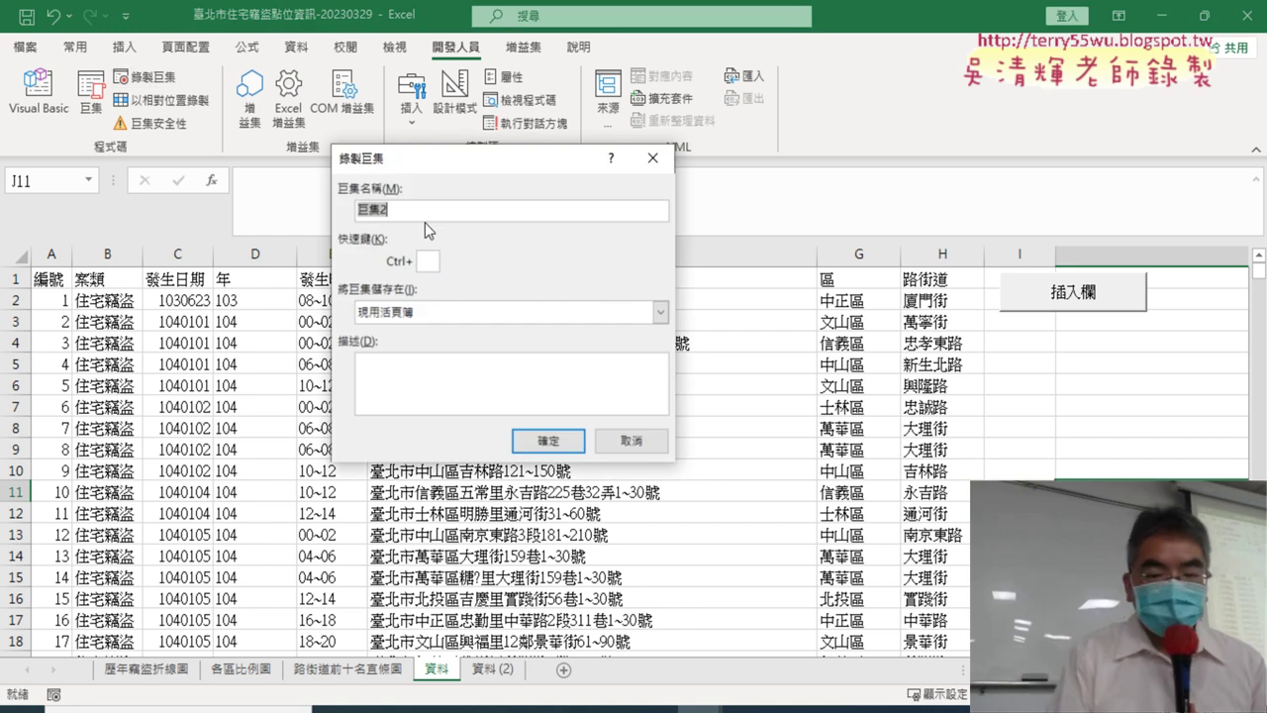
text(/8)
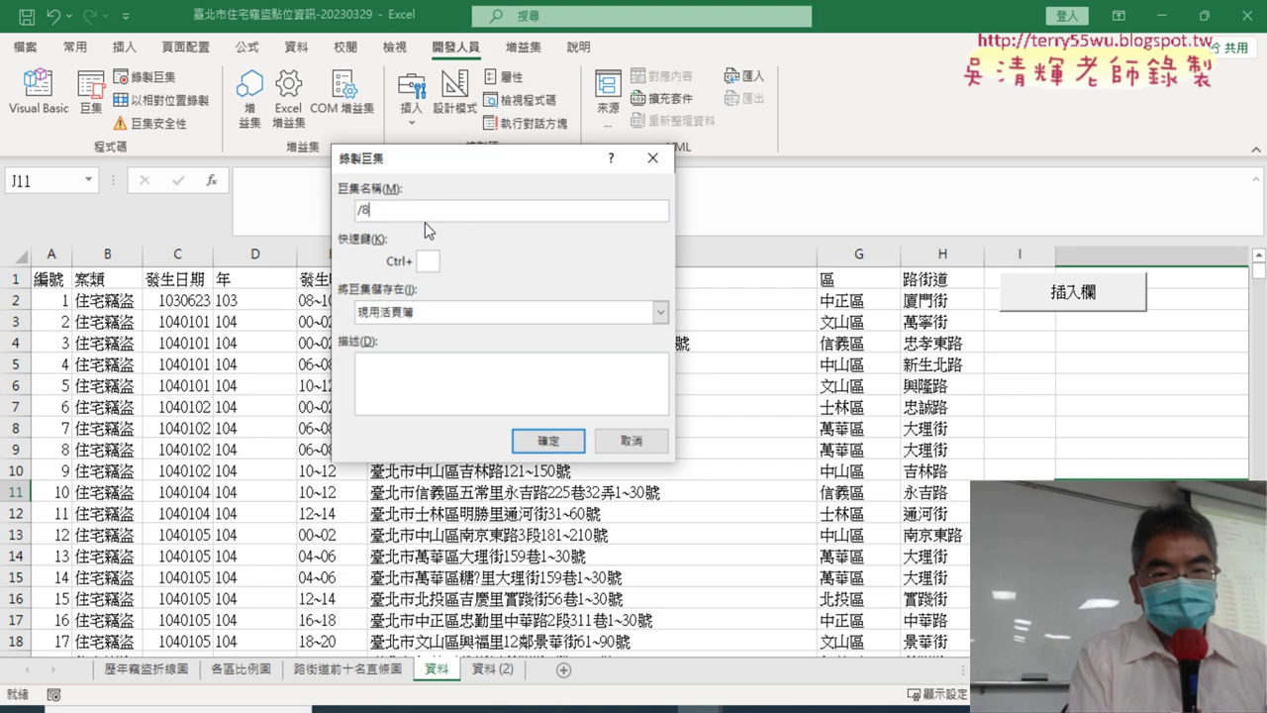
key(BackSpace)
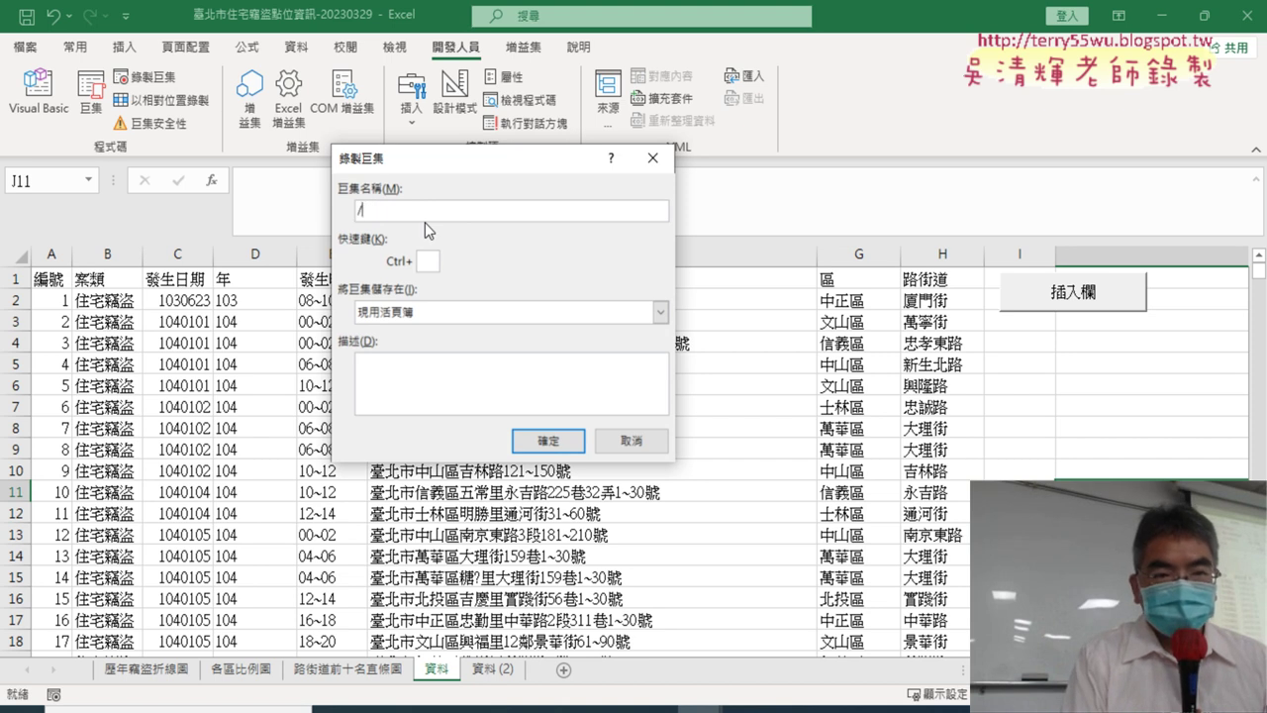
text(ㄕ)
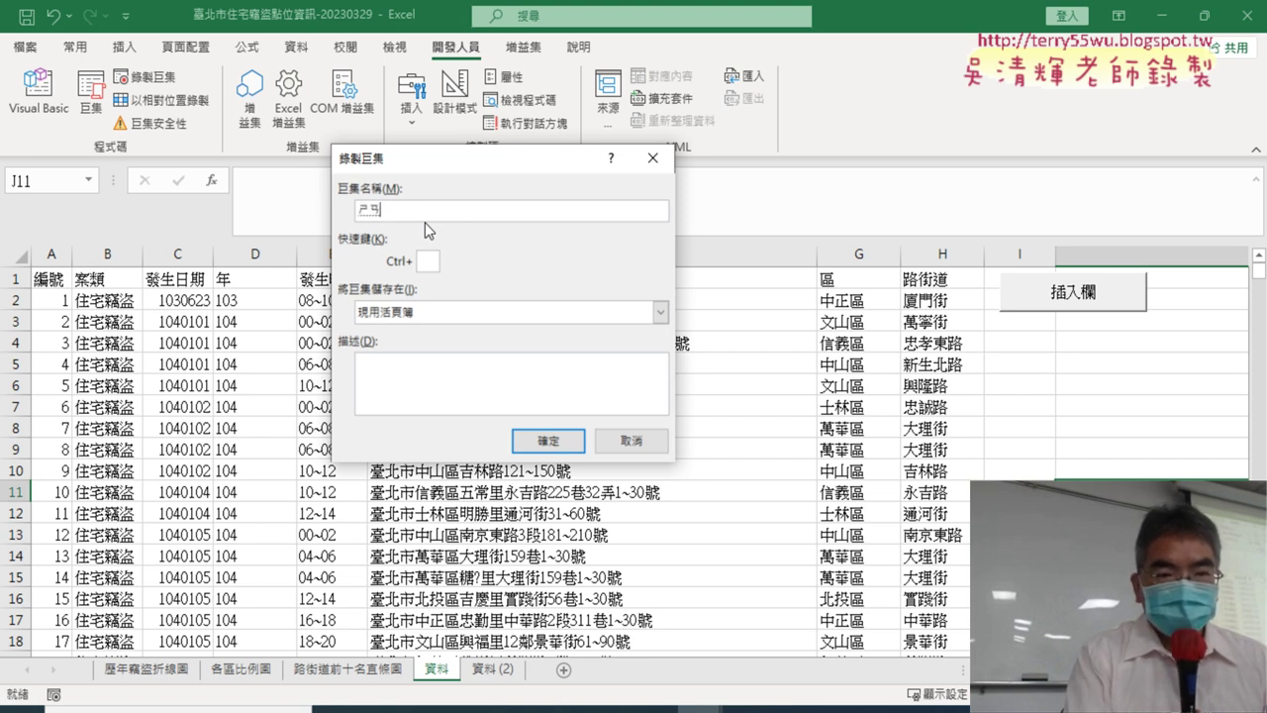
text(ㄢㄍㄨ刪除欄)
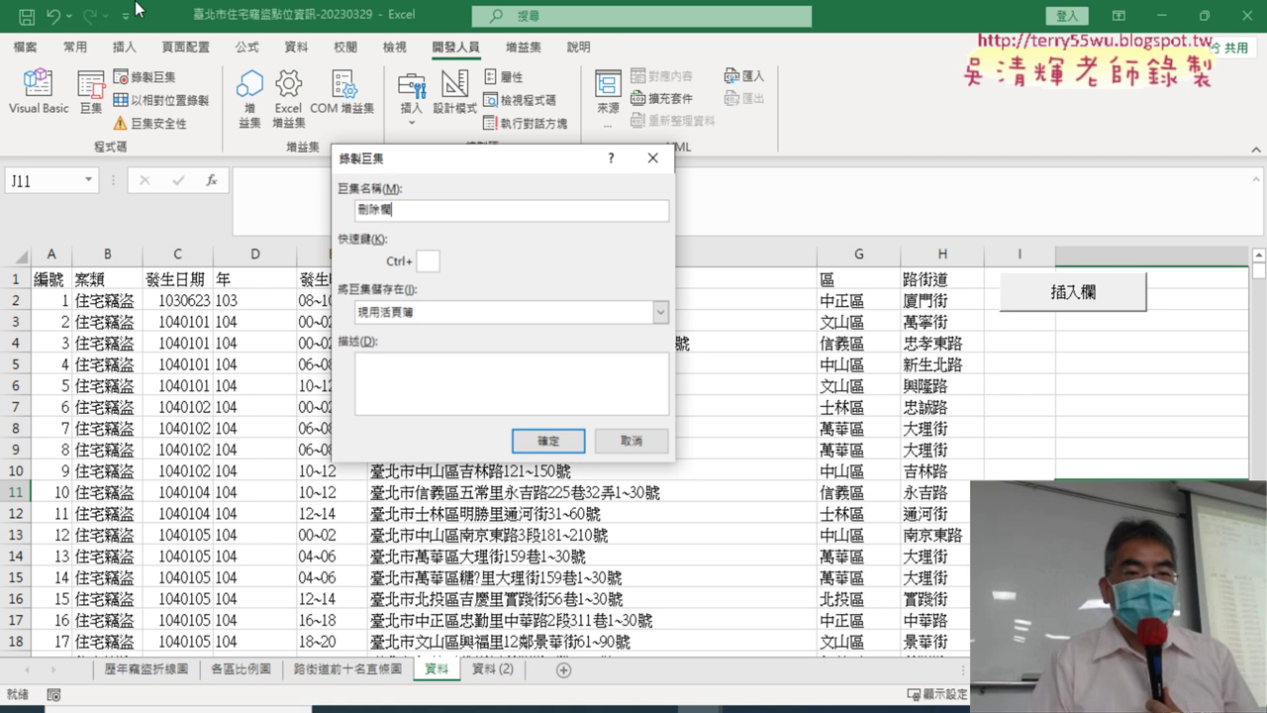
click(535, 442)
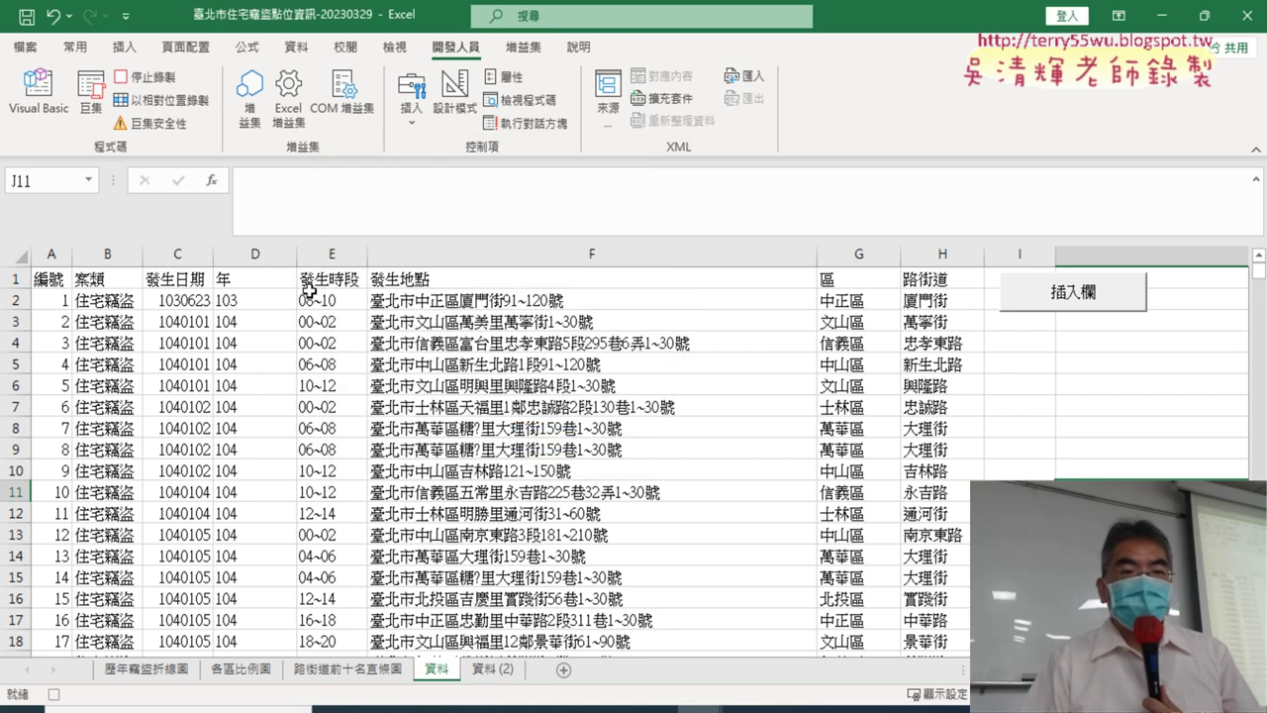
Select columns D, G and H (年, 區, 路街道) and delete them.
click(249, 256)
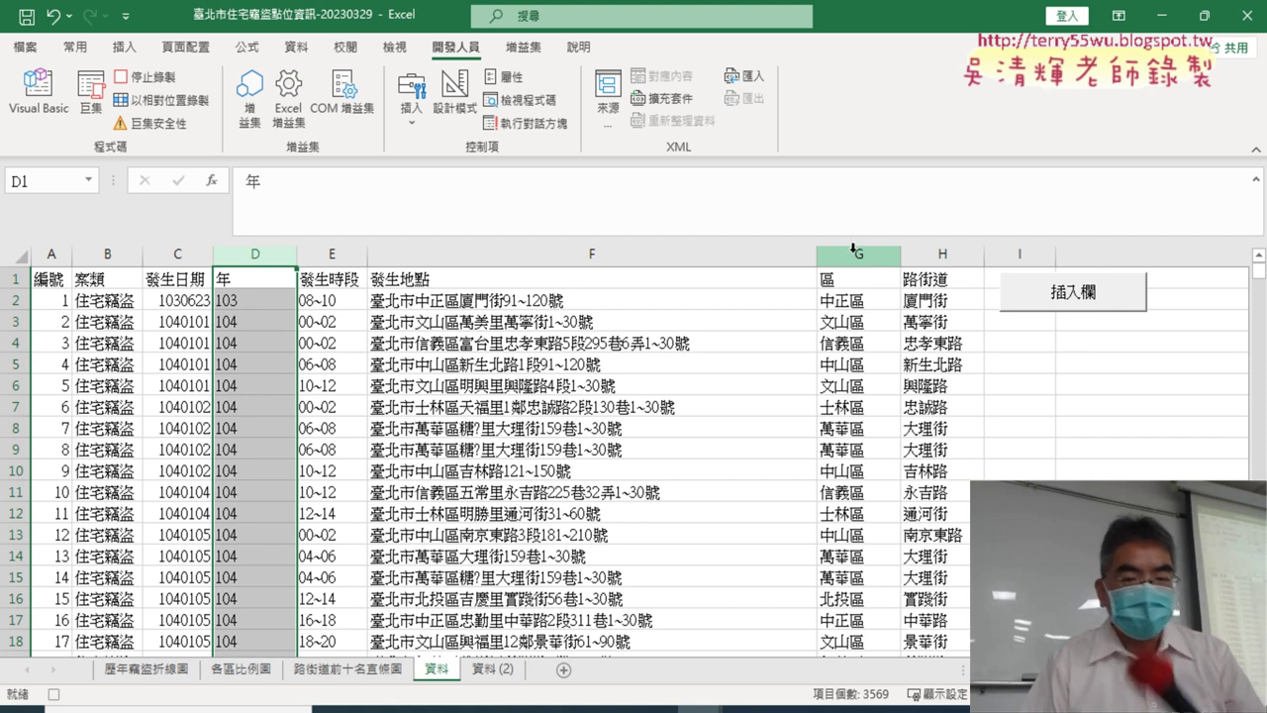
drag(853, 249, 918, 257)
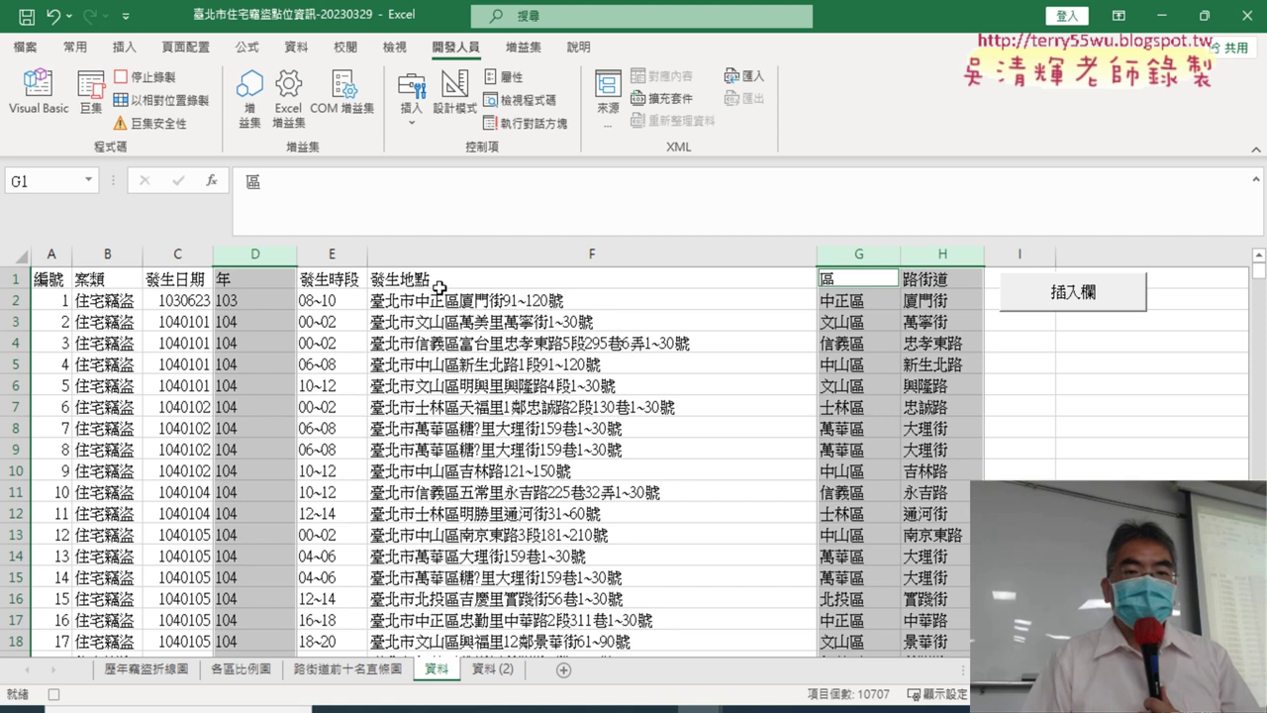
right_click(856, 322)
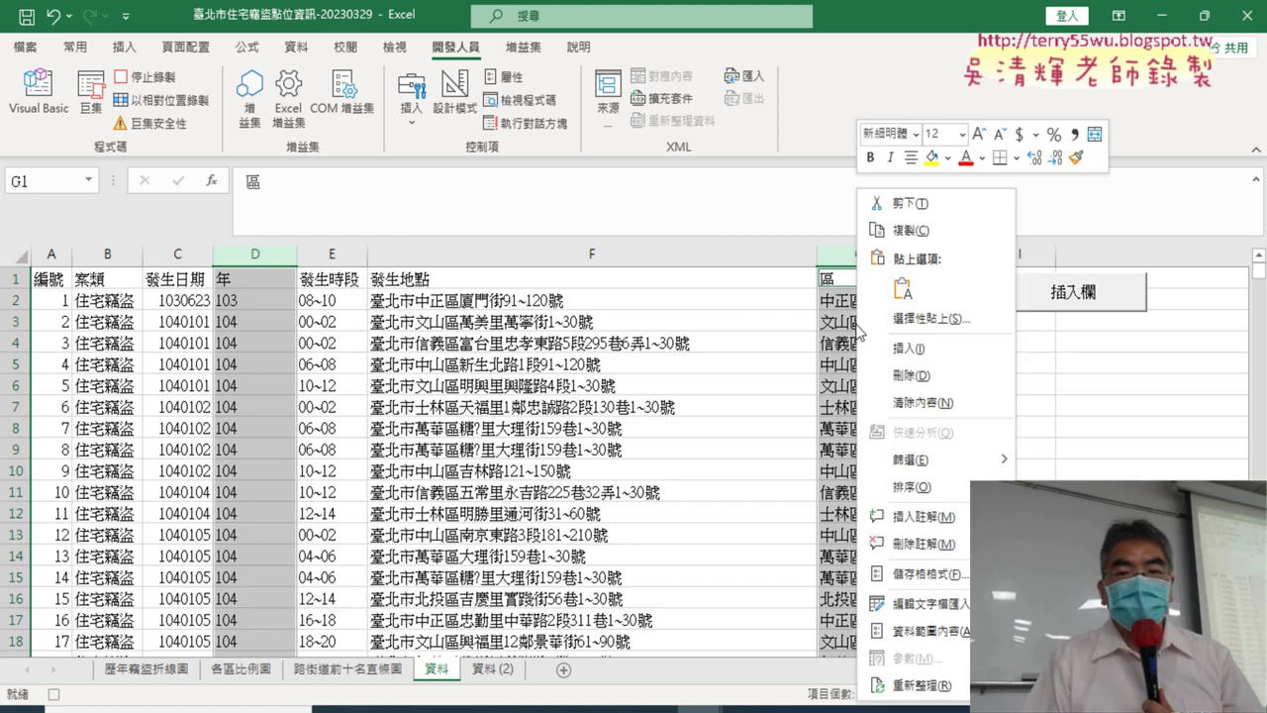
click(894, 376)
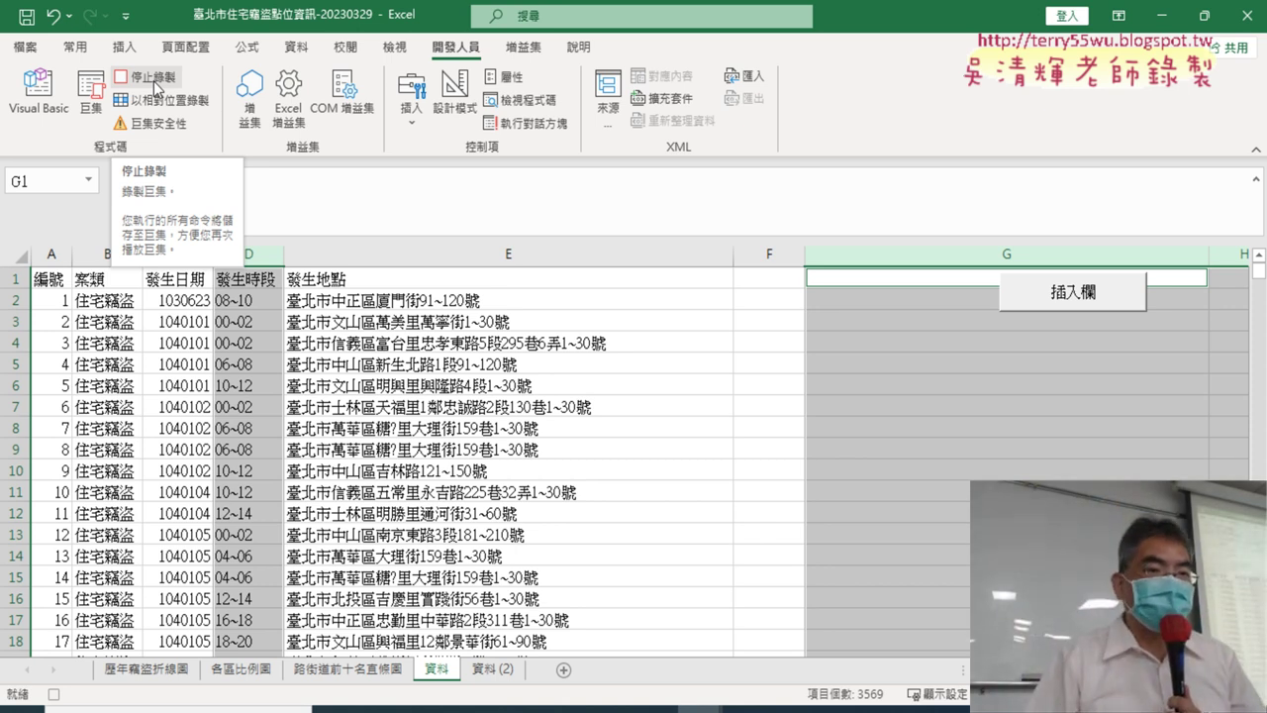
Stop the macro recording and test the 插入欄 button, dismissing the name error it raises.
click(155, 83)
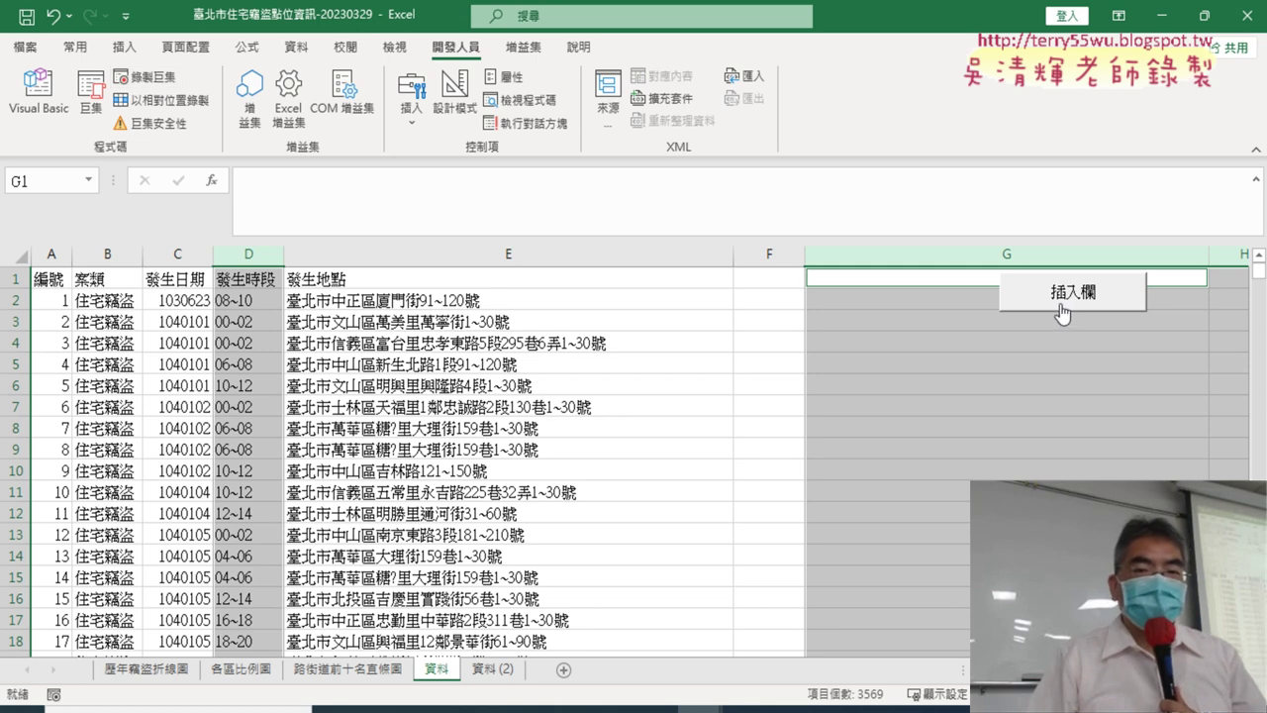
click(411, 104)
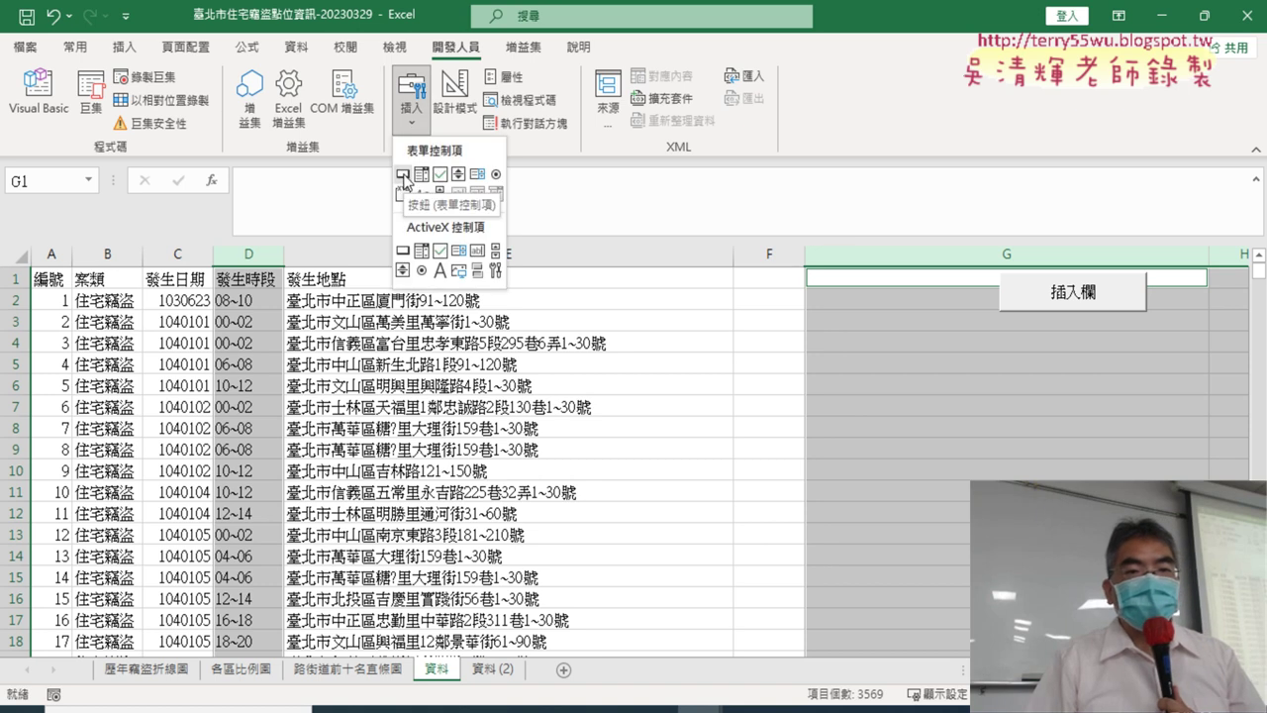
click(1076, 363)
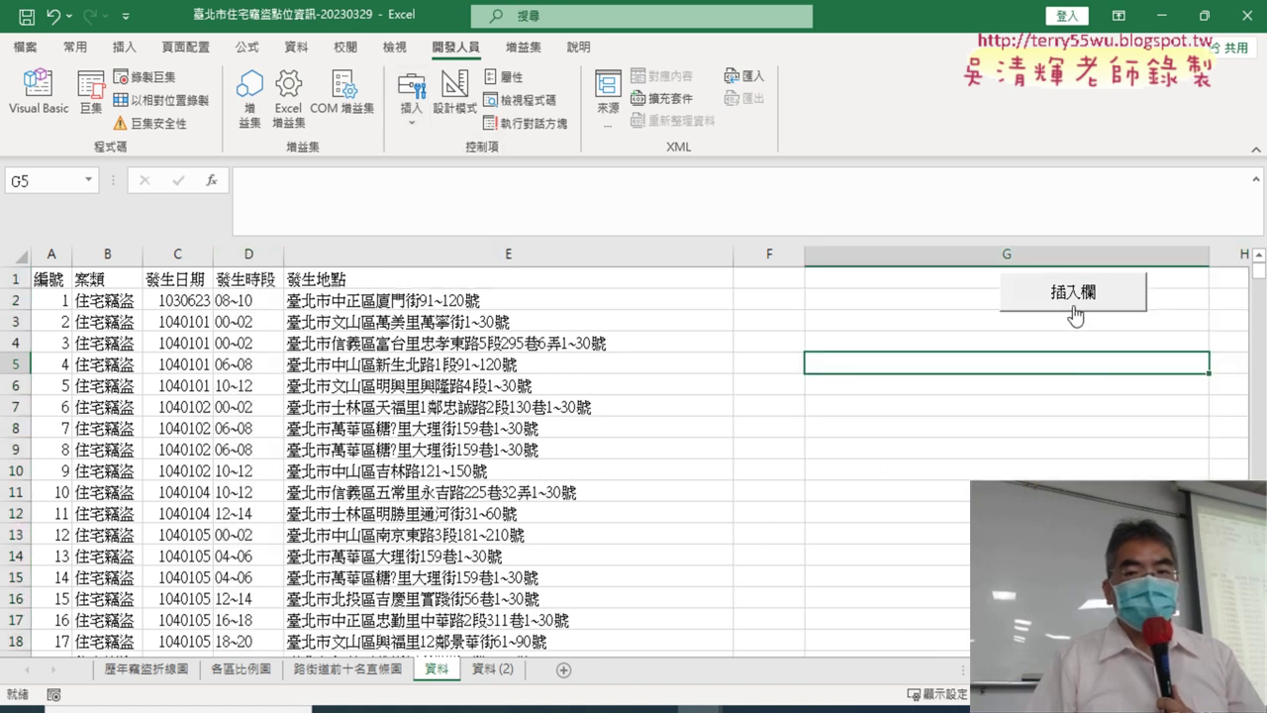
click(1073, 293)
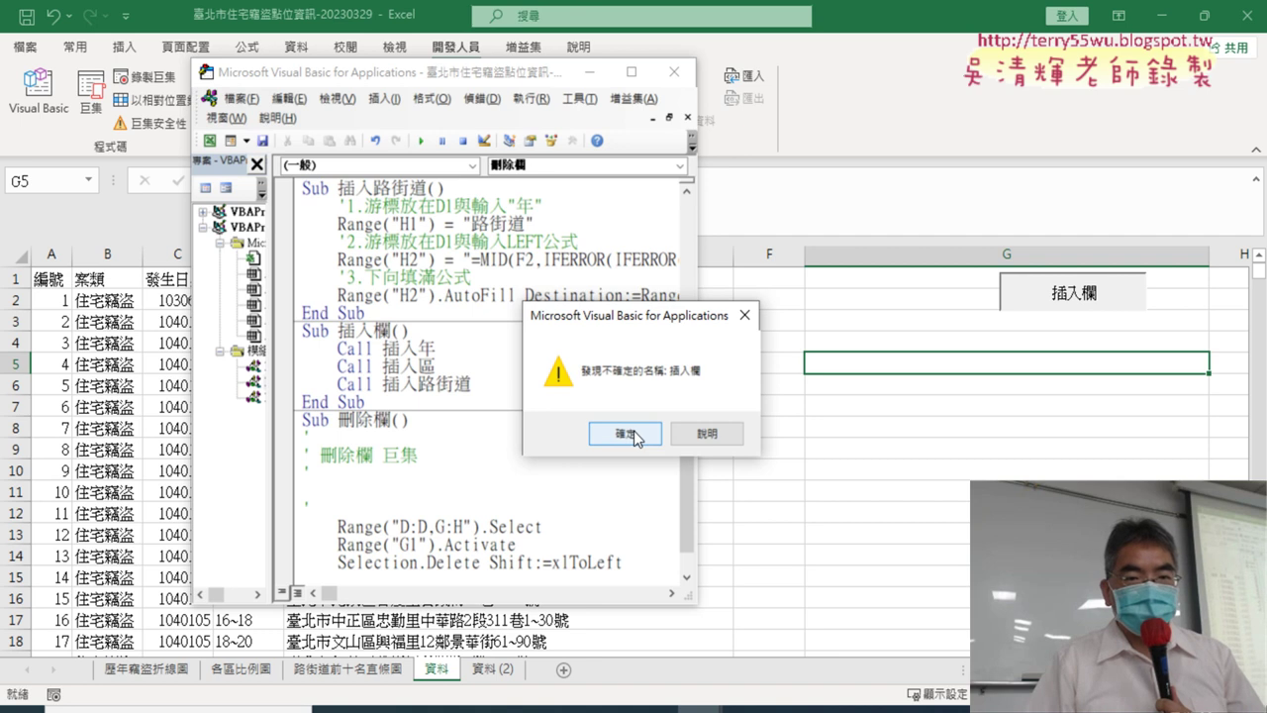
click(637, 438)
Open the macro code assigned to the 插入欄 button in the VBA editor.
right_click(1094, 292)
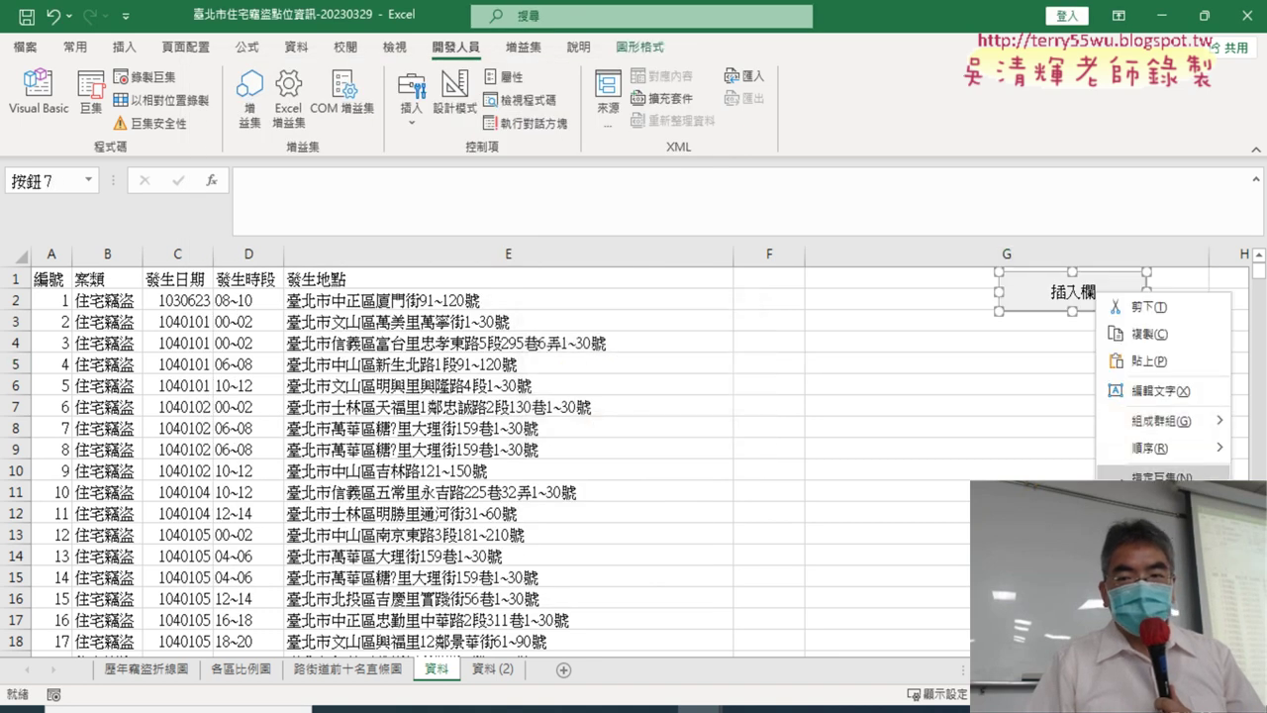
click(1153, 476)
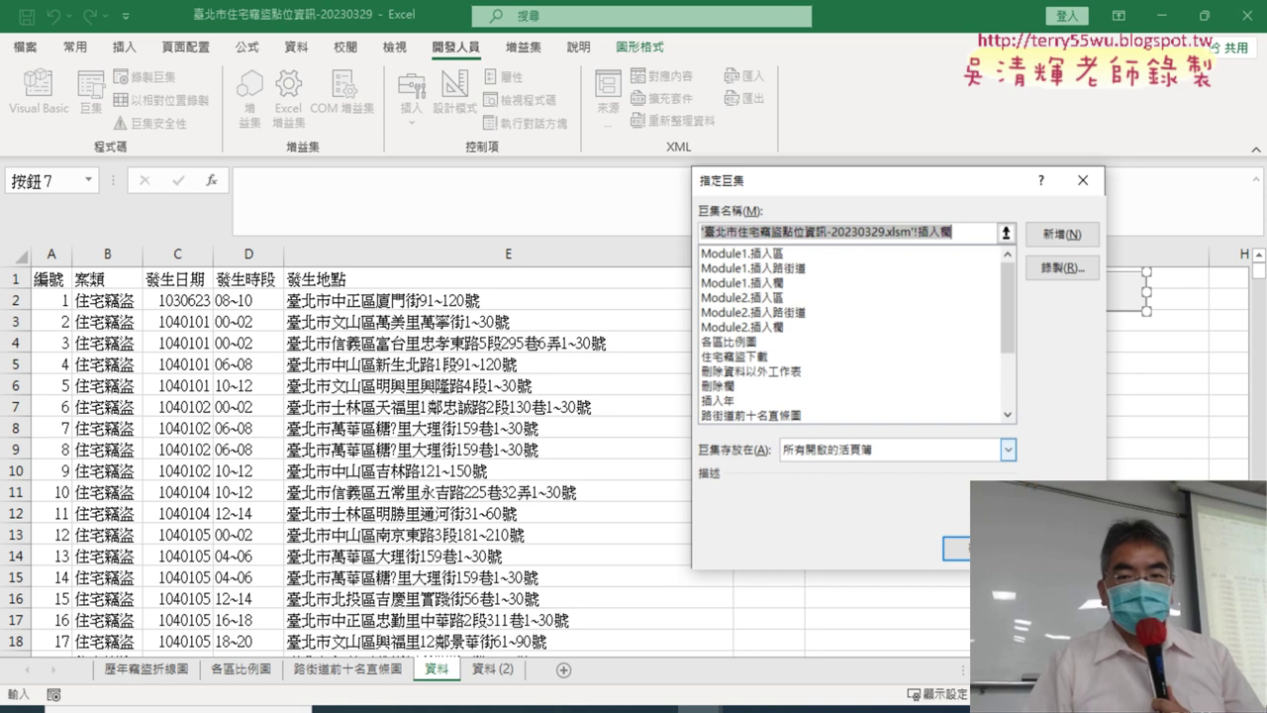
key(Return)
click(38, 94)
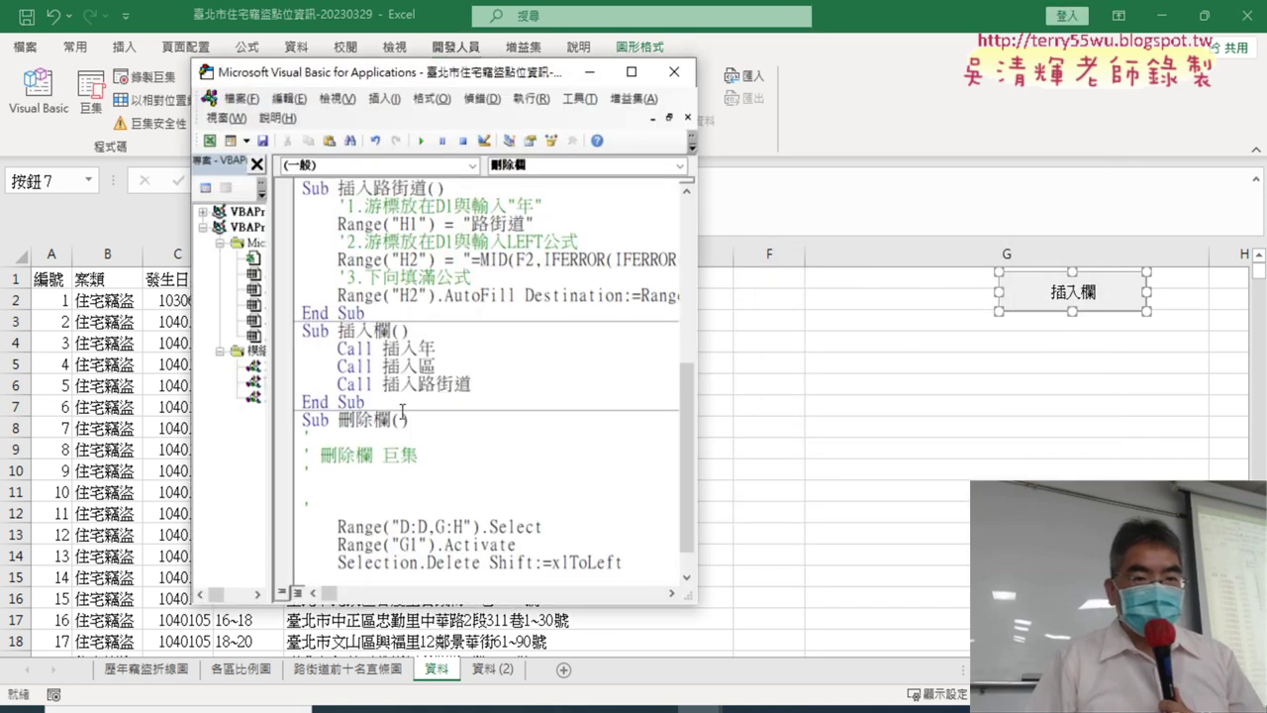
Remove the duplicate 插入區, 插入路街道 and 插入欄 procedures from Module1.
double_click(409, 66)
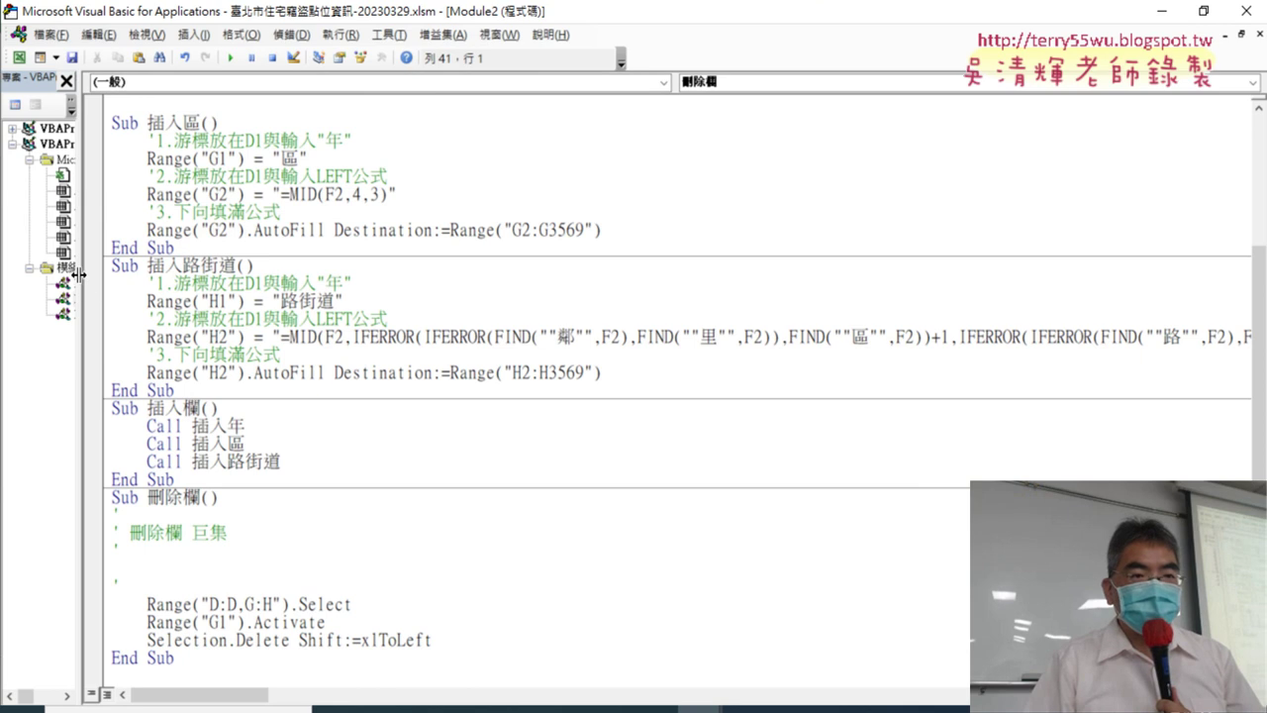
drag(78, 274, 297, 283)
double_click(94, 285)
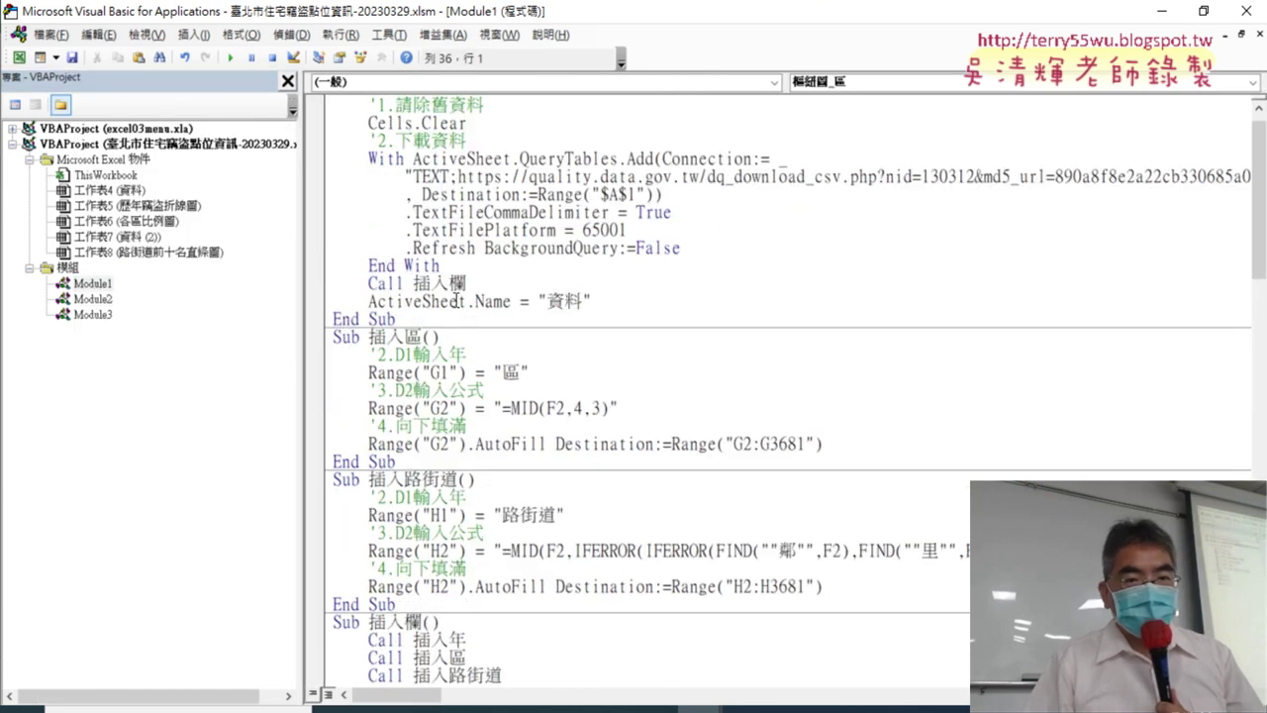
scroll(461, 344, down, 1)
mouse_move(334, 283)
mouse_down()
mouse_move(503, 565)
mouse_move(507, 645)
mouse_up()
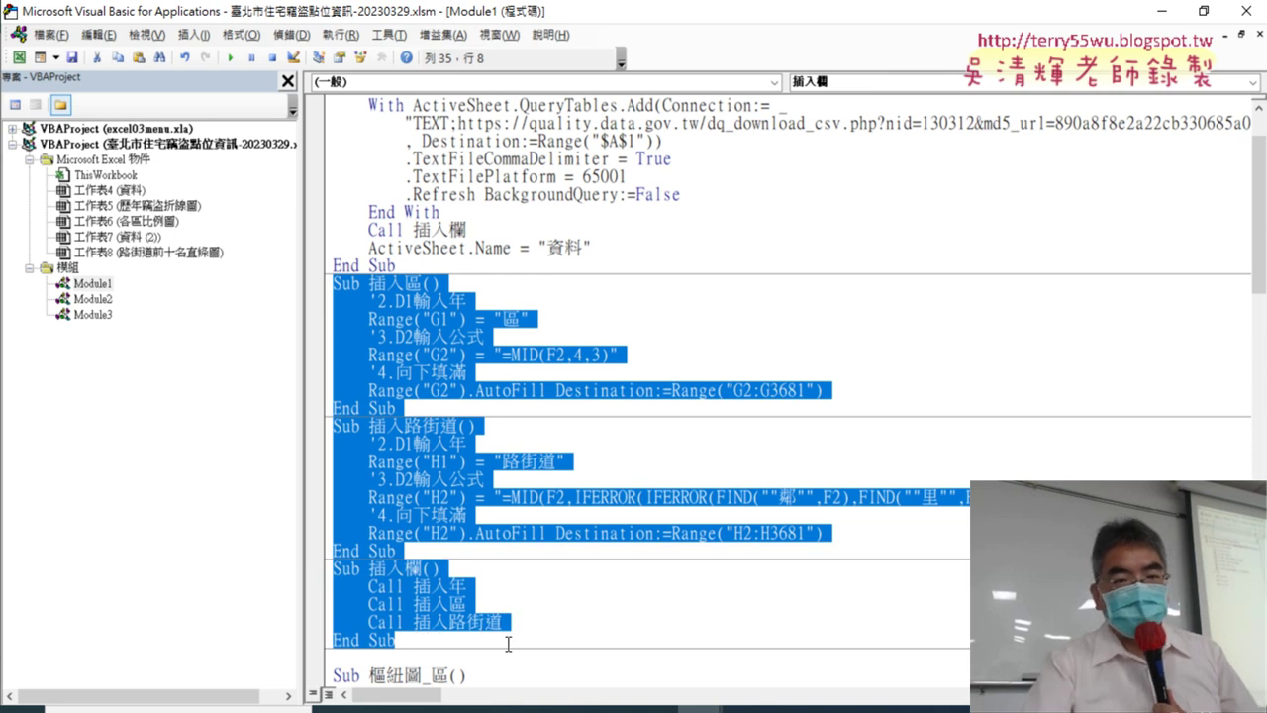
key(ctrl+x)
Check Module2, then close the VBA editor and deselect the 插入欄 button.
scroll(508, 495, up, 1)
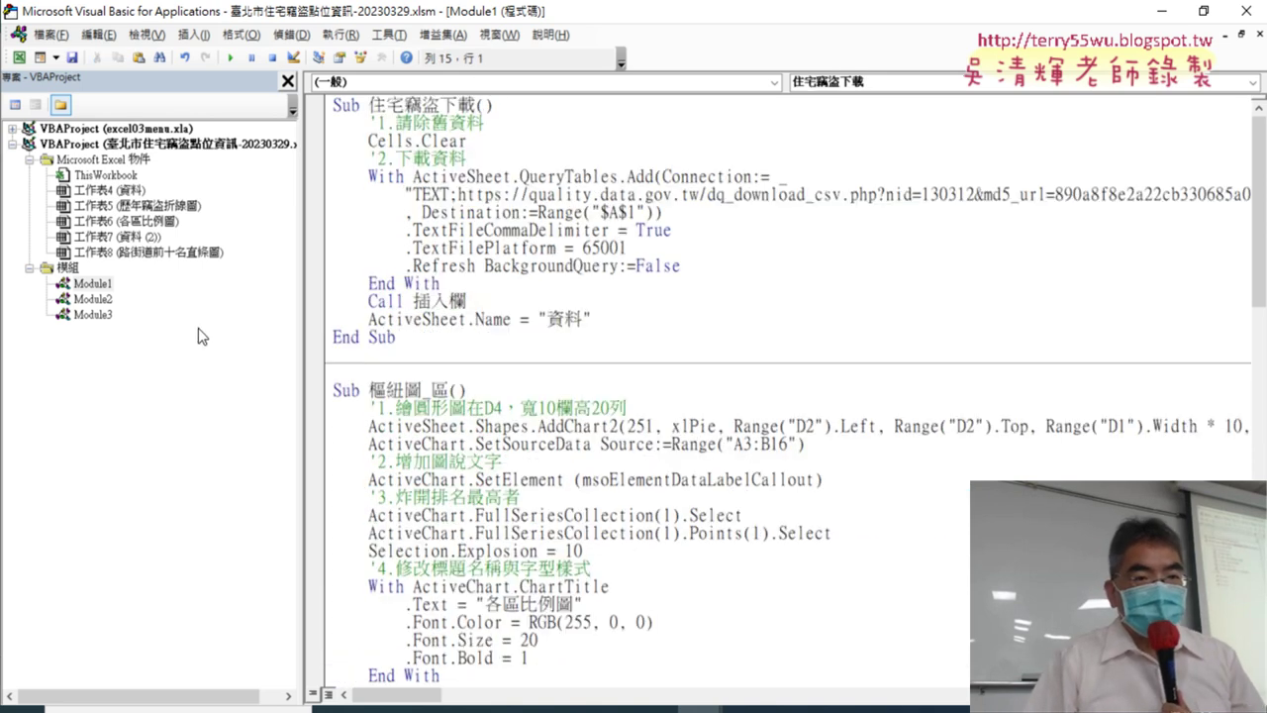
double_click(92, 298)
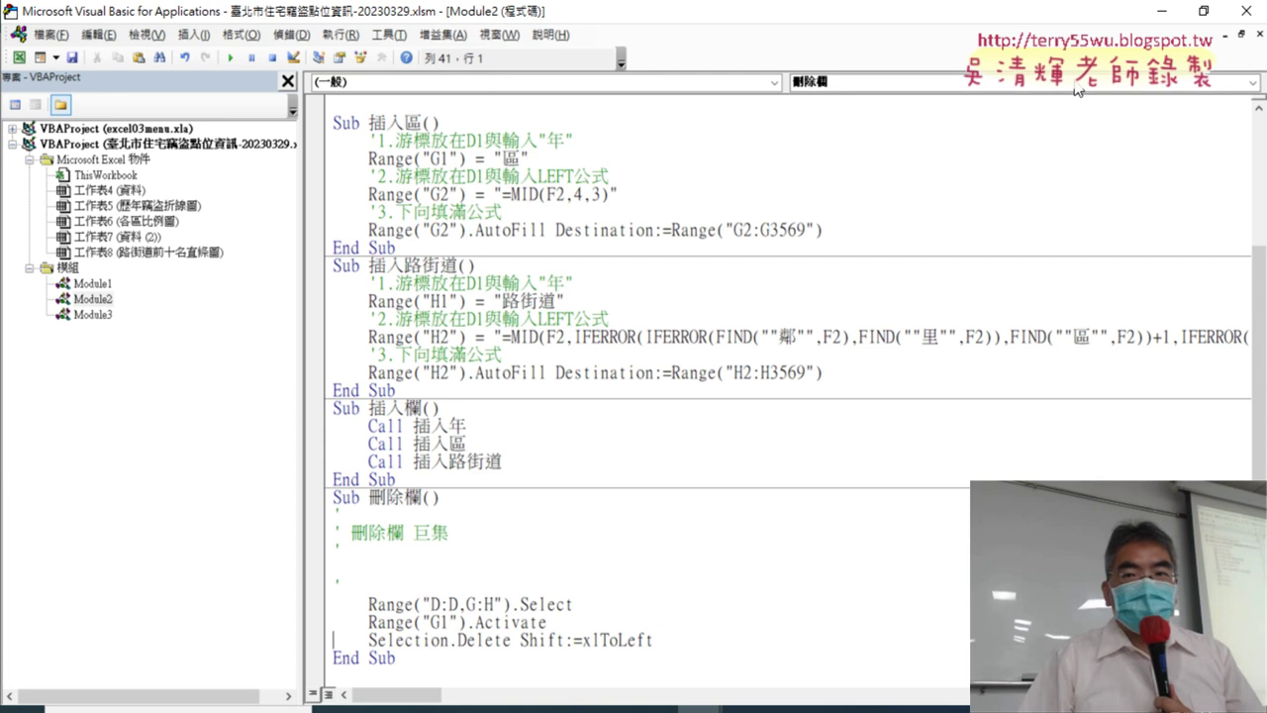
click(1242, 14)
click(996, 492)
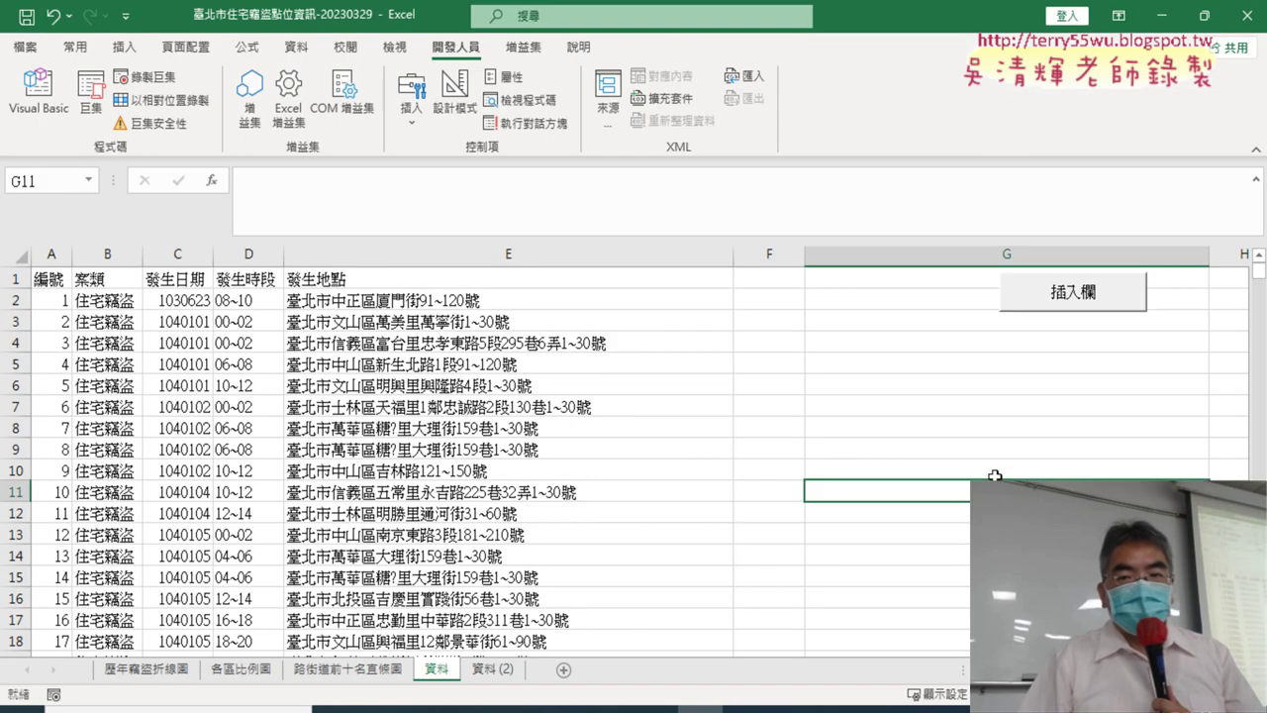
Assign the 插入欄 macro to the 插入欄 button and test it to add the columns.
right_click(1077, 293)
click(1139, 475)
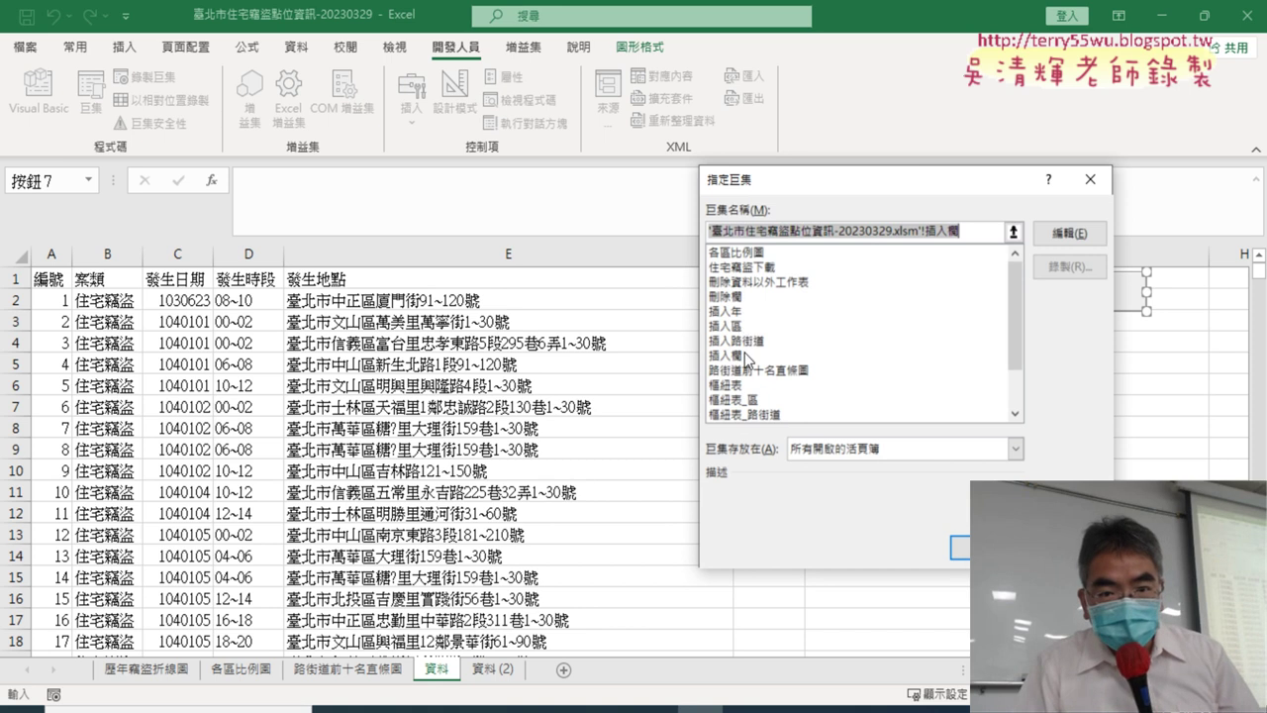
click(750, 356)
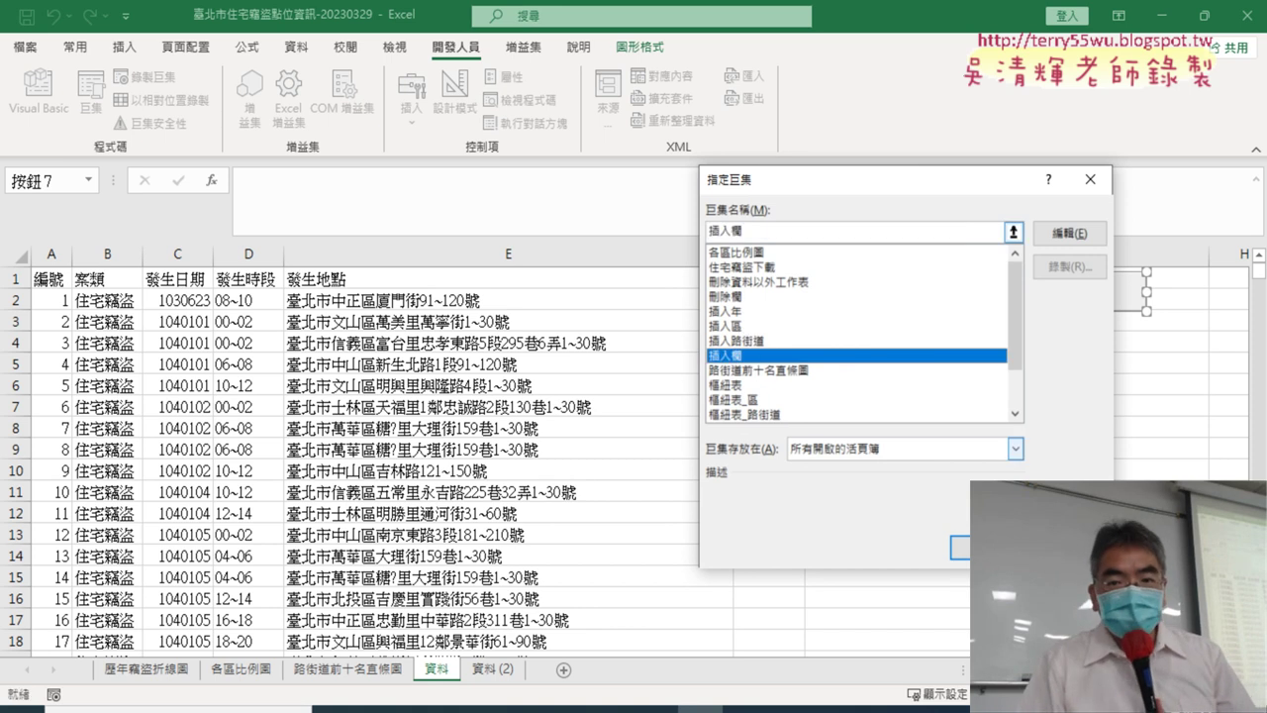
key(Return)
click(1077, 302)
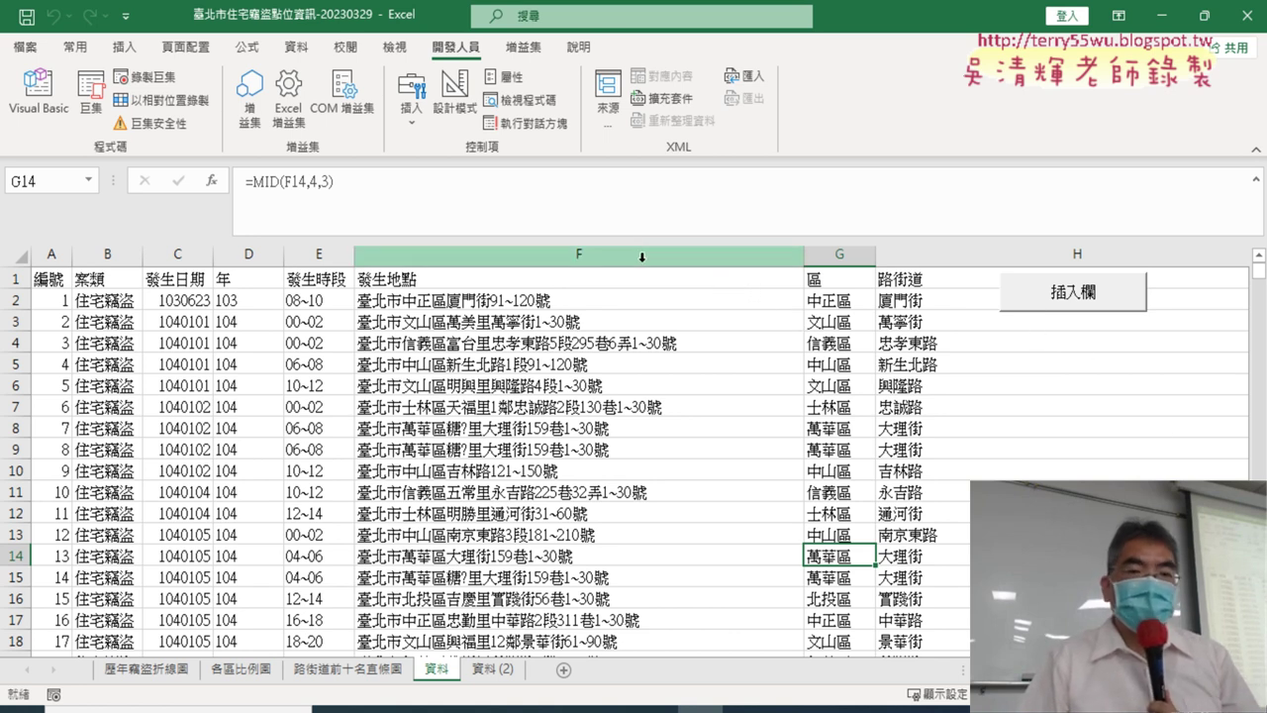
Run the 刪除欄 macro from the Macros list to remove the added columns.
click(90, 99)
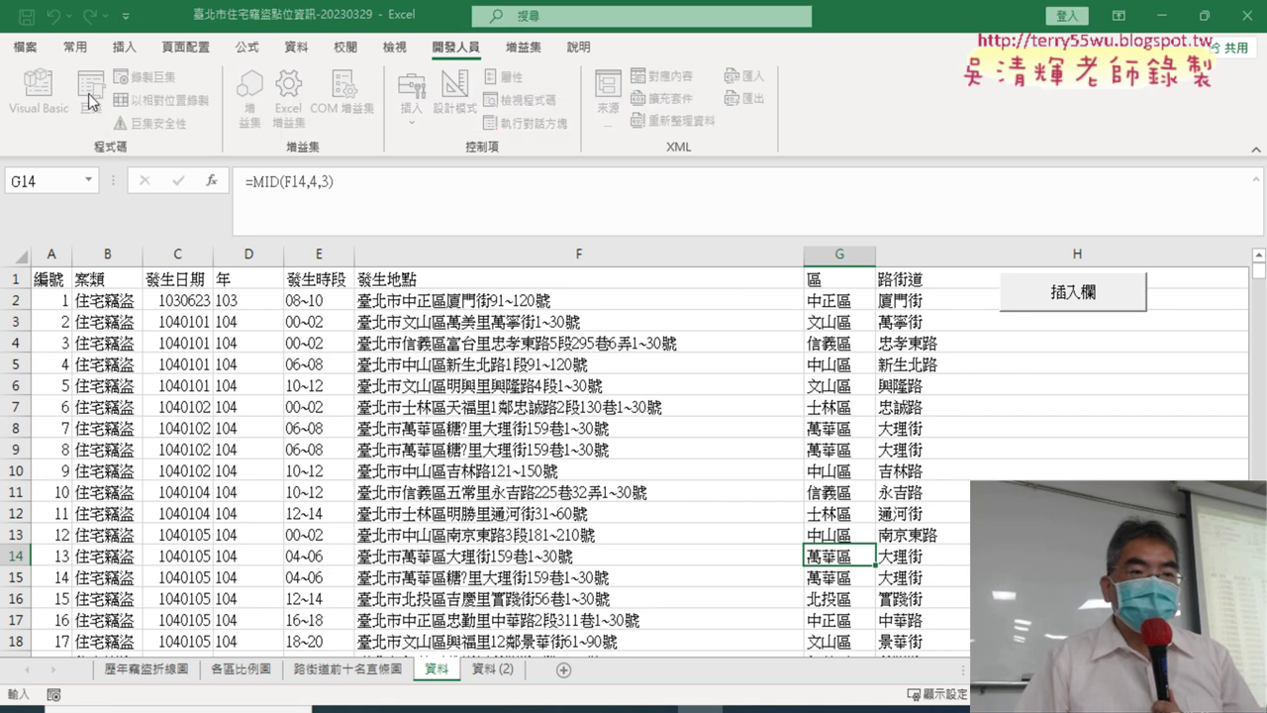
click(315, 233)
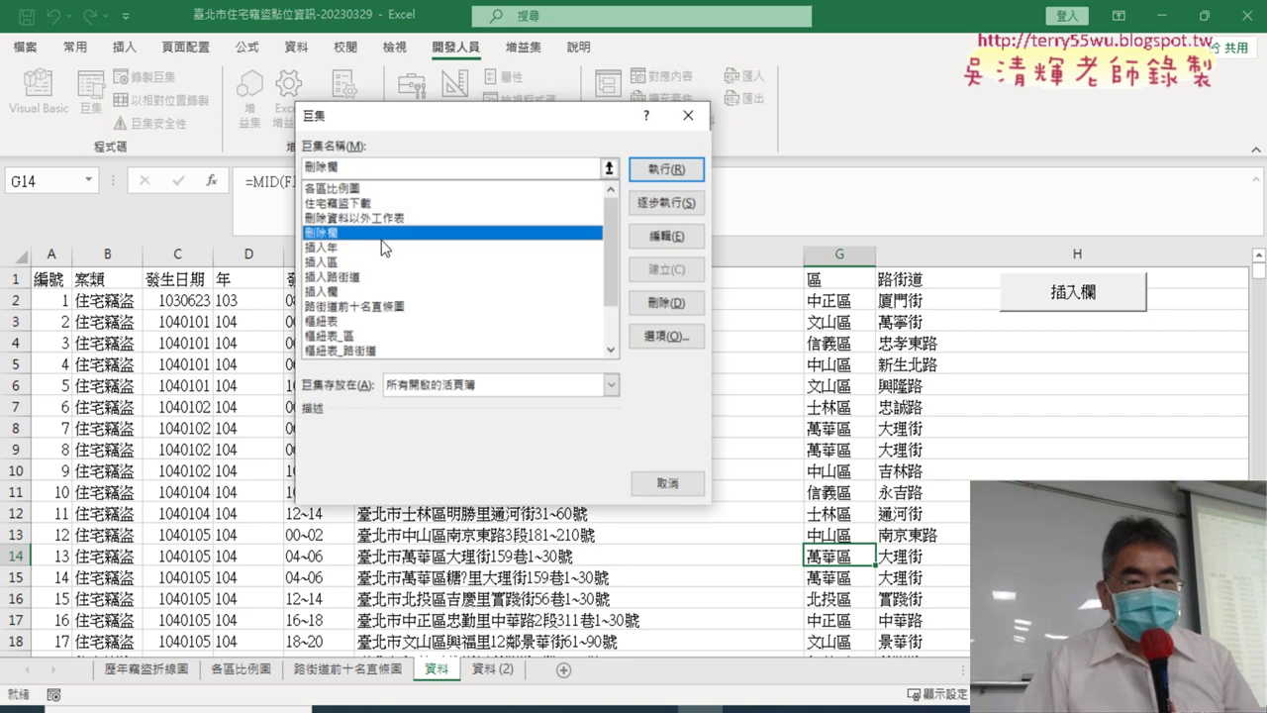
click(664, 168)
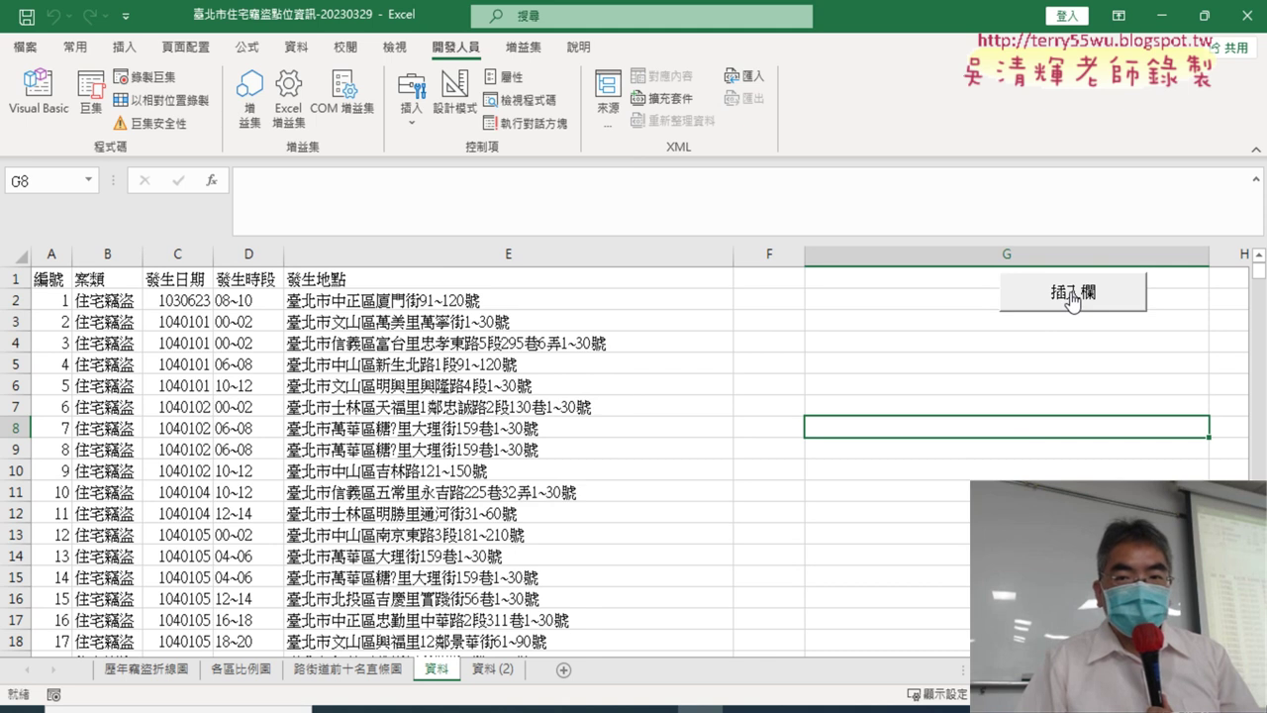
click(411, 97)
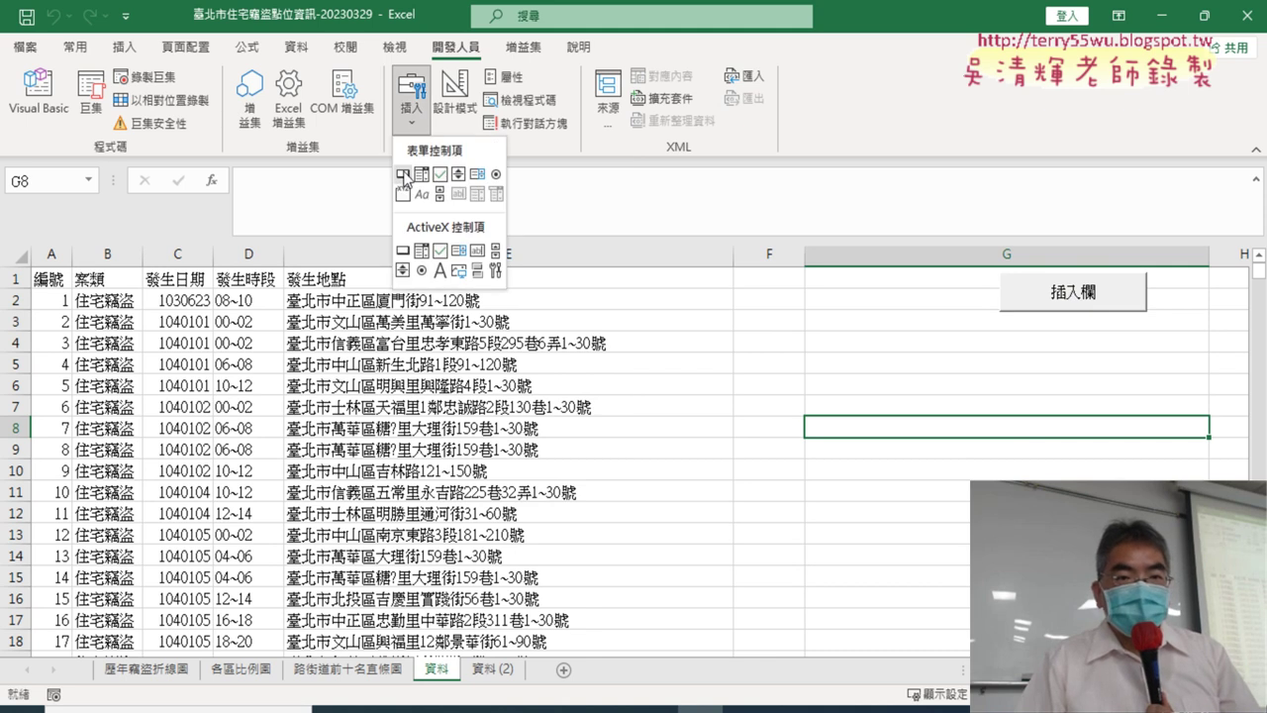
Draw a push button below 插入欄 and assign it the 刪除欄 macro.
click(403, 179)
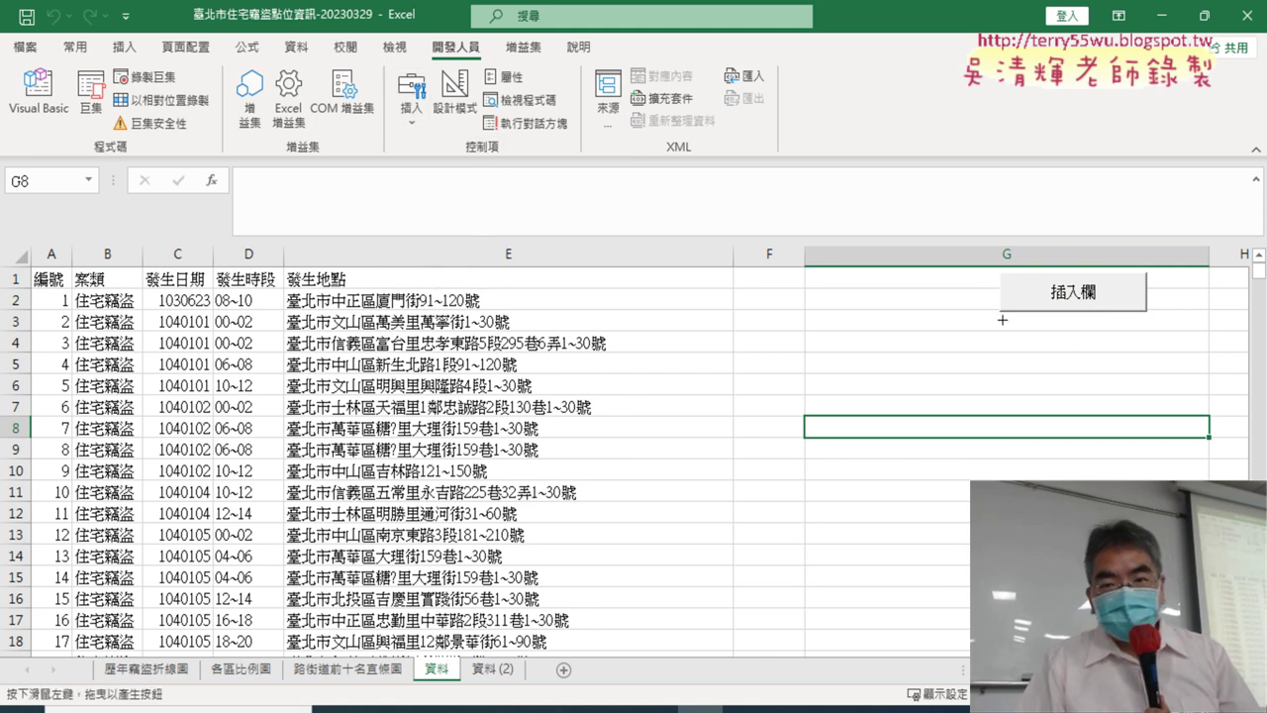
drag(1003, 319, 1145, 363)
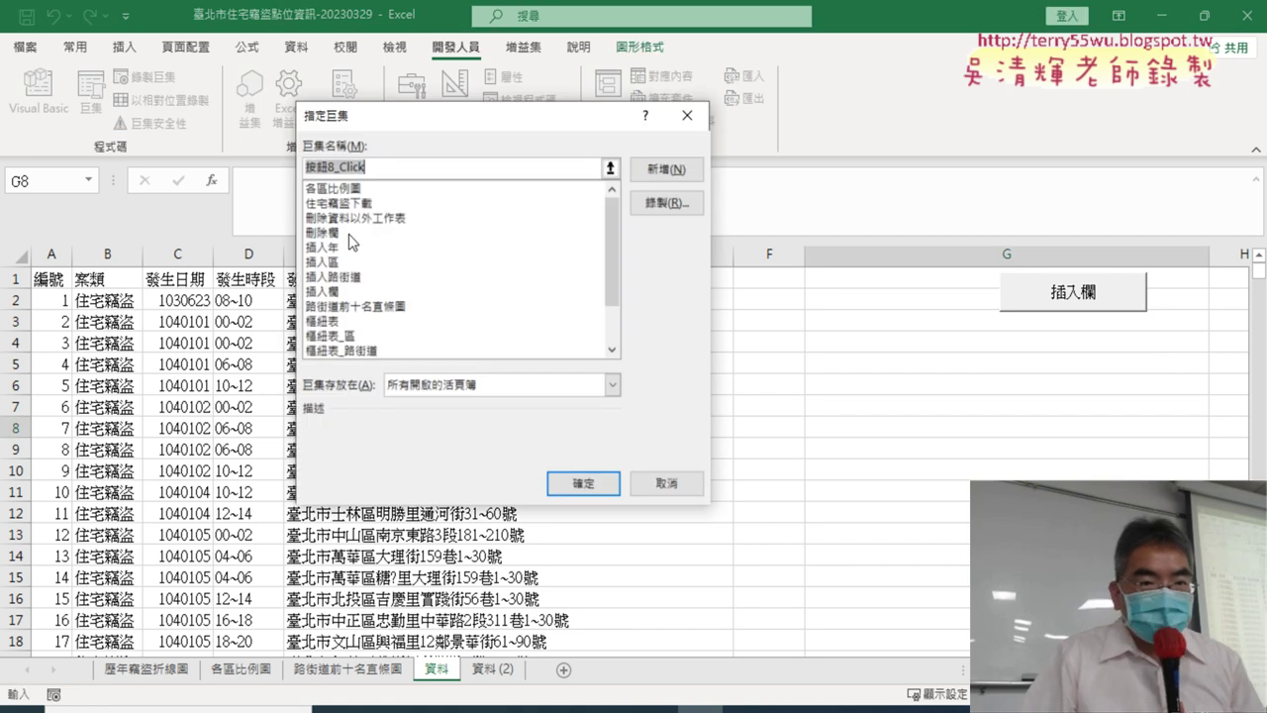
click(342, 232)
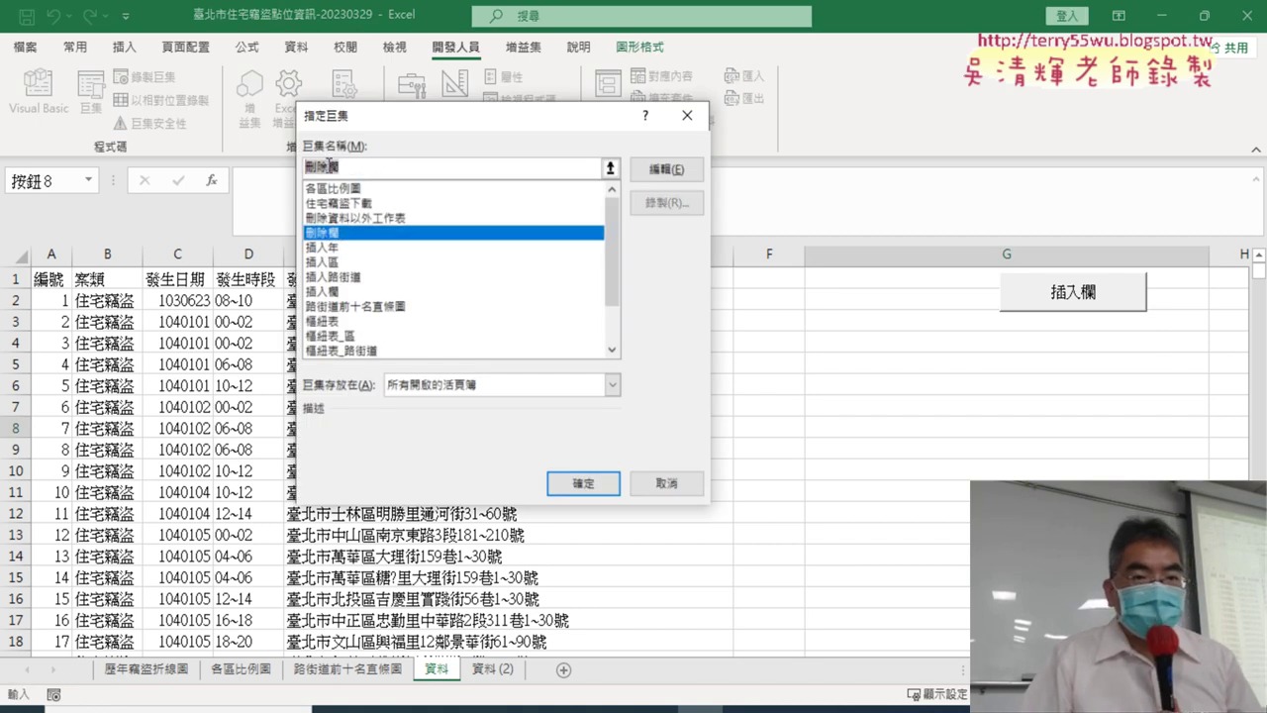
right_click(330, 166)
click(394, 203)
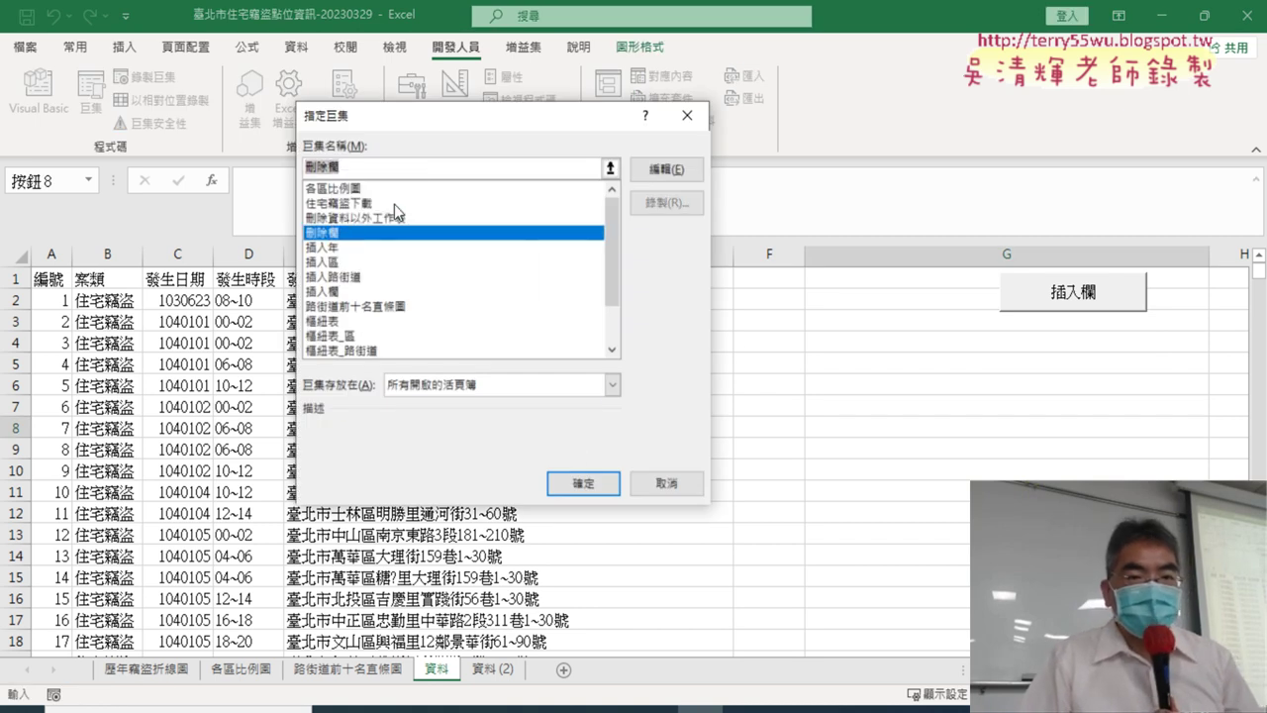
click(593, 482)
Replace the new button's default label with 刪除欄.
click(1055, 349)
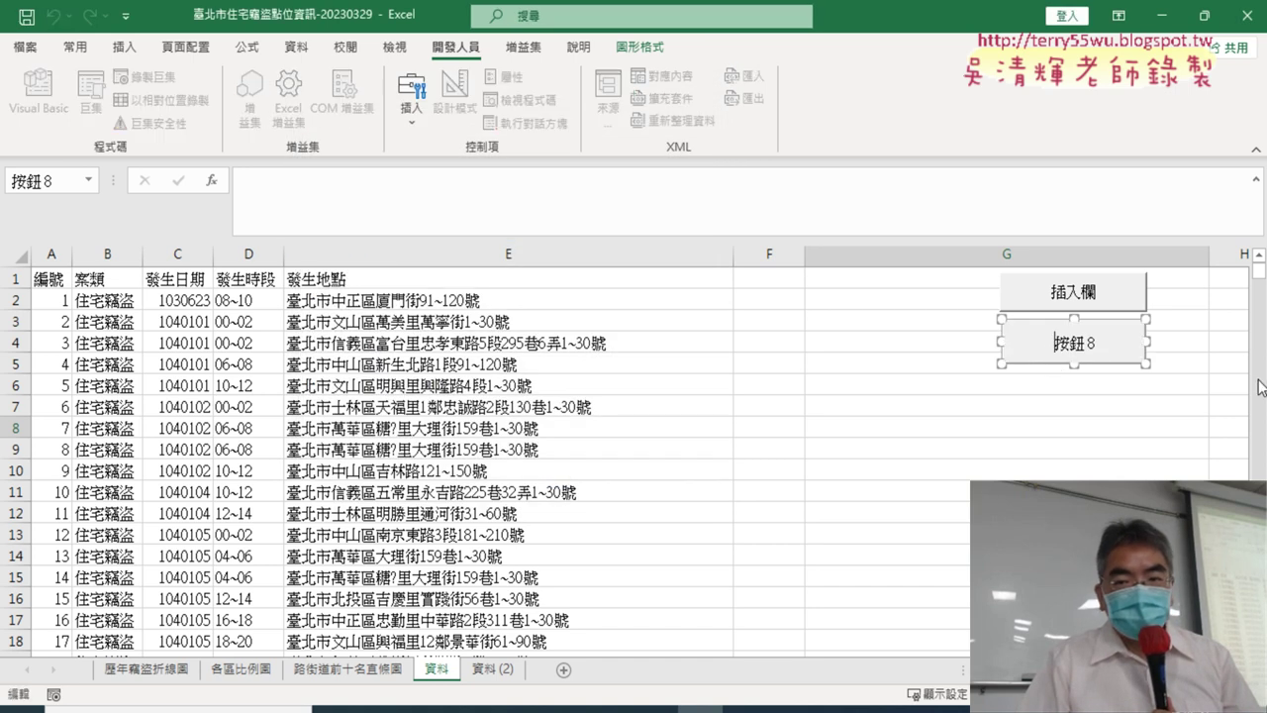
key(Delete)
key(Delete)
key(Delete)
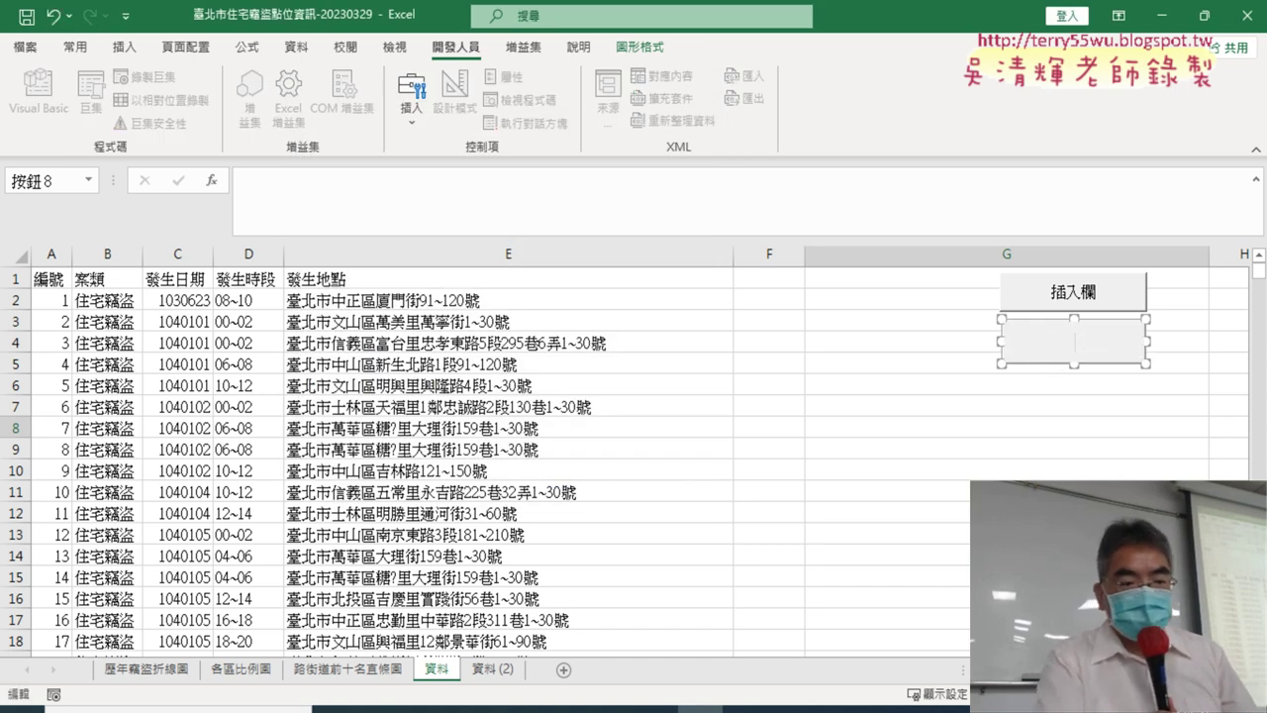
text(刪除欄)
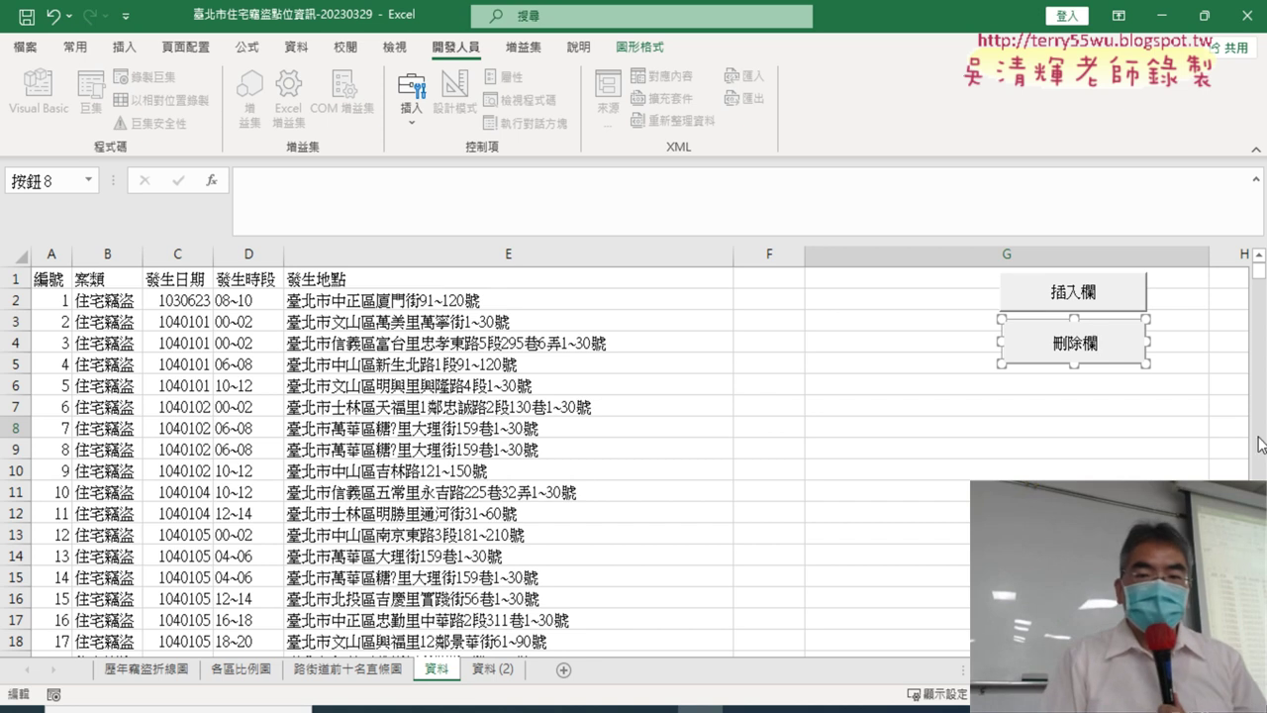
click(1037, 450)
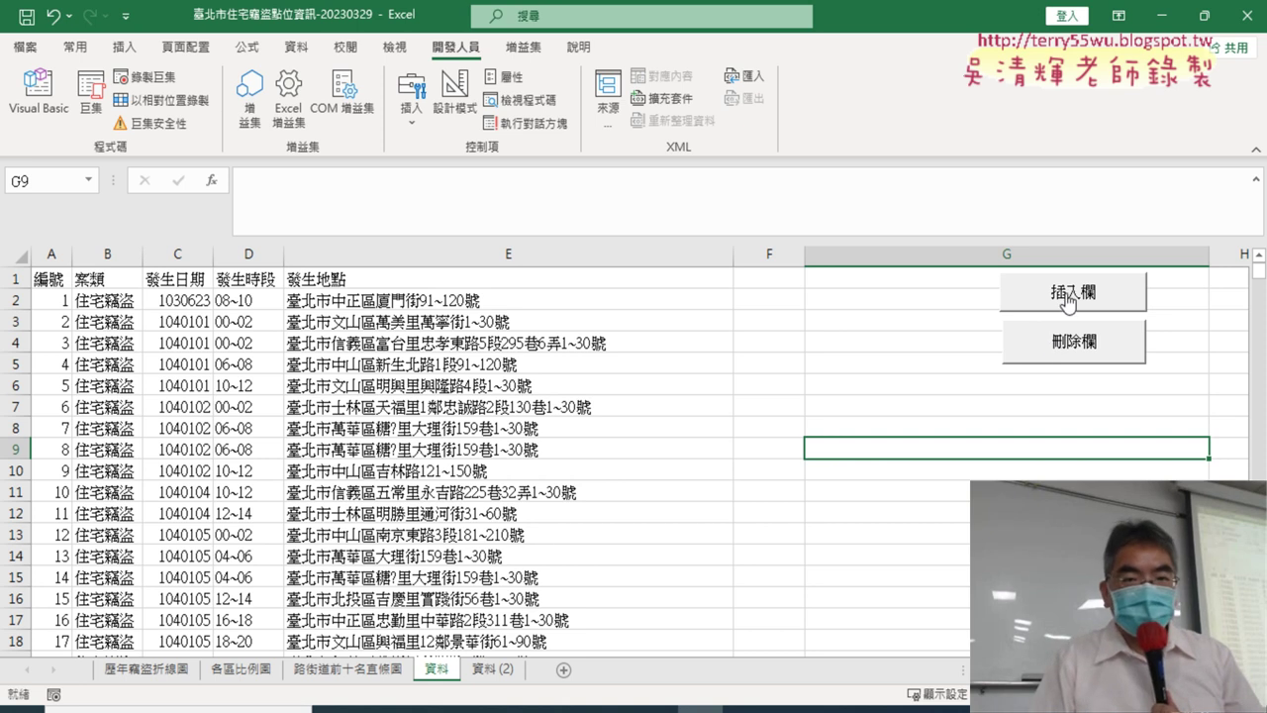
Use 插入欄 to add the 年, 區 and 路街道 columns, then 刪除欄 to remove them.
click(1068, 297)
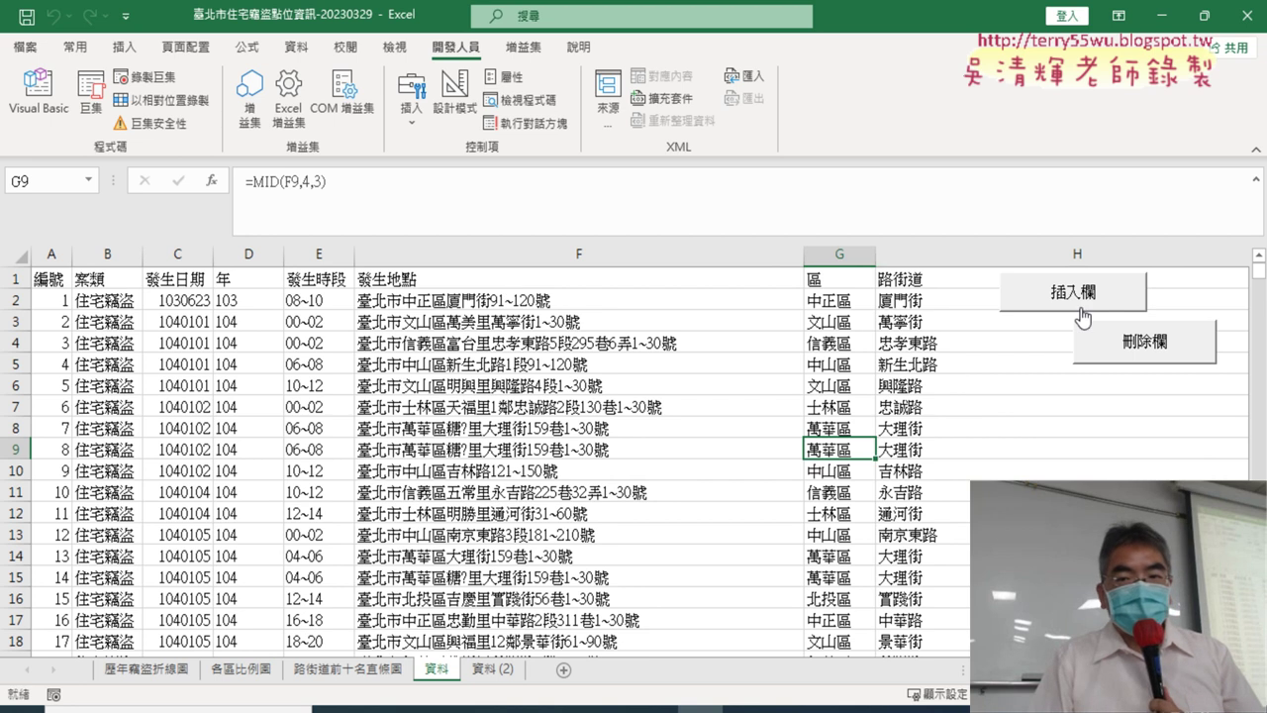
click(1156, 362)
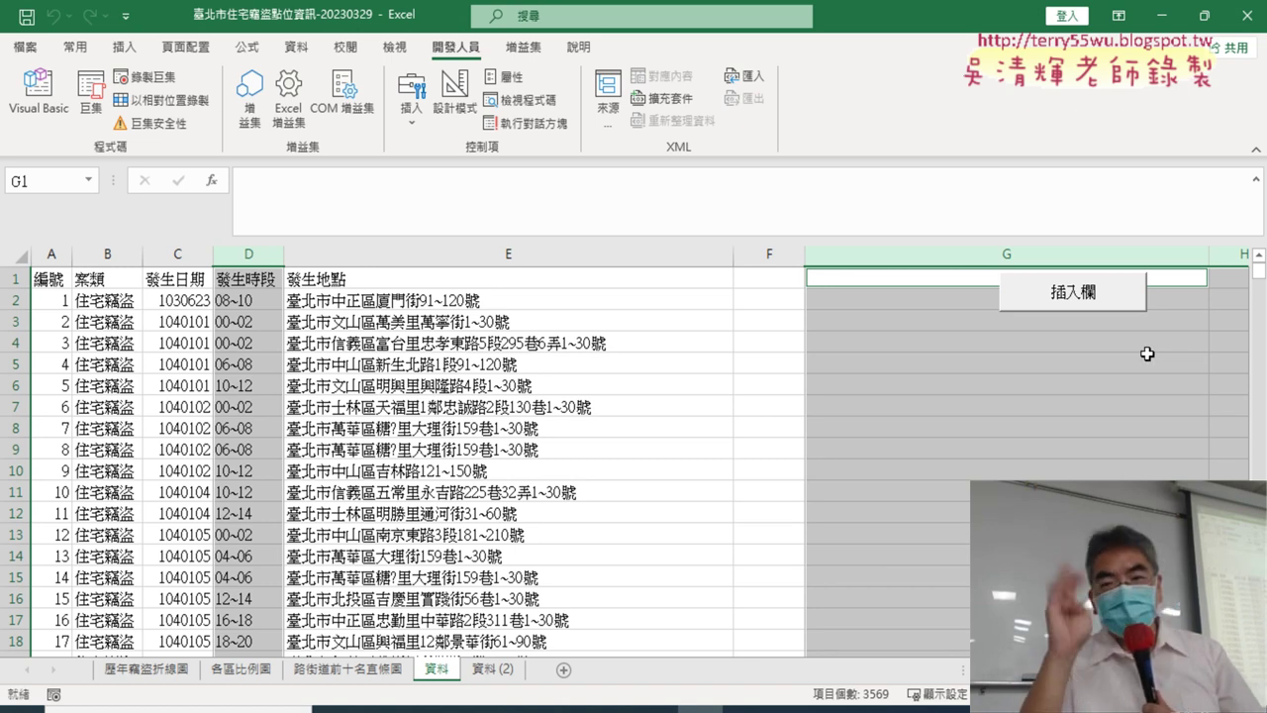
Draw a replacement push button under 插入欄 linked to the 刪除欄 macro.
right_click(1053, 311)
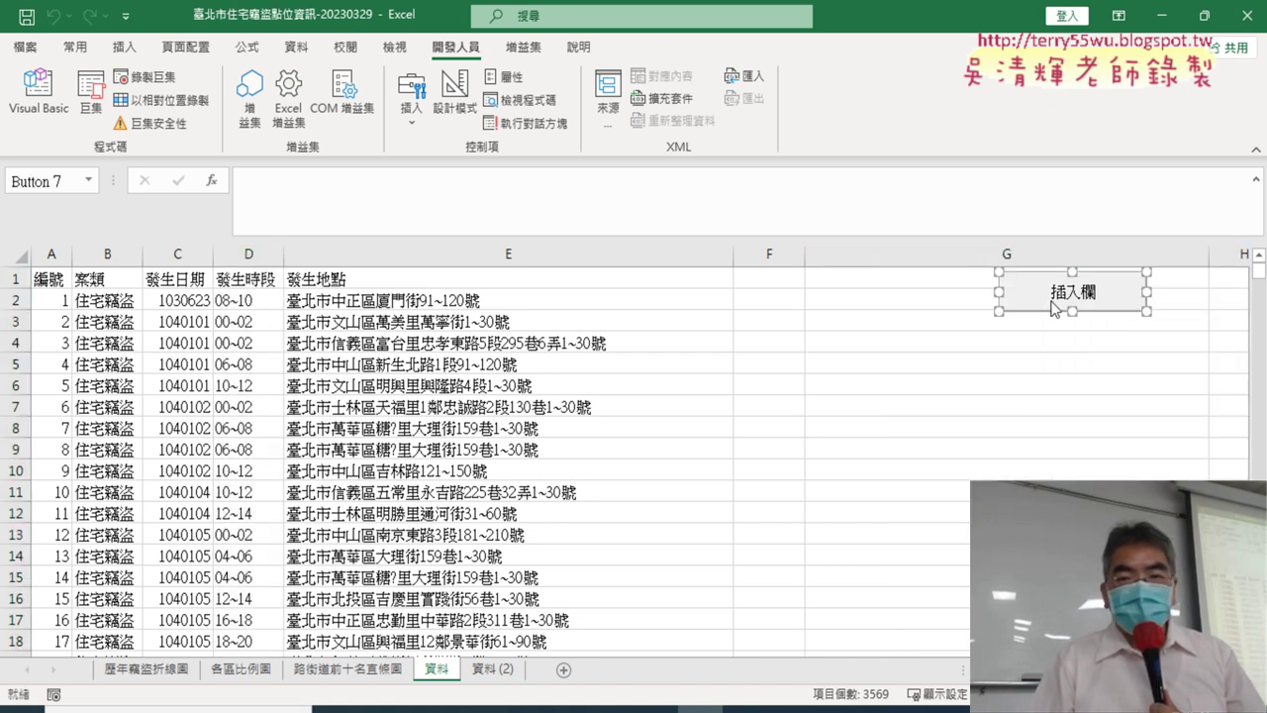
click(423, 120)
click(404, 174)
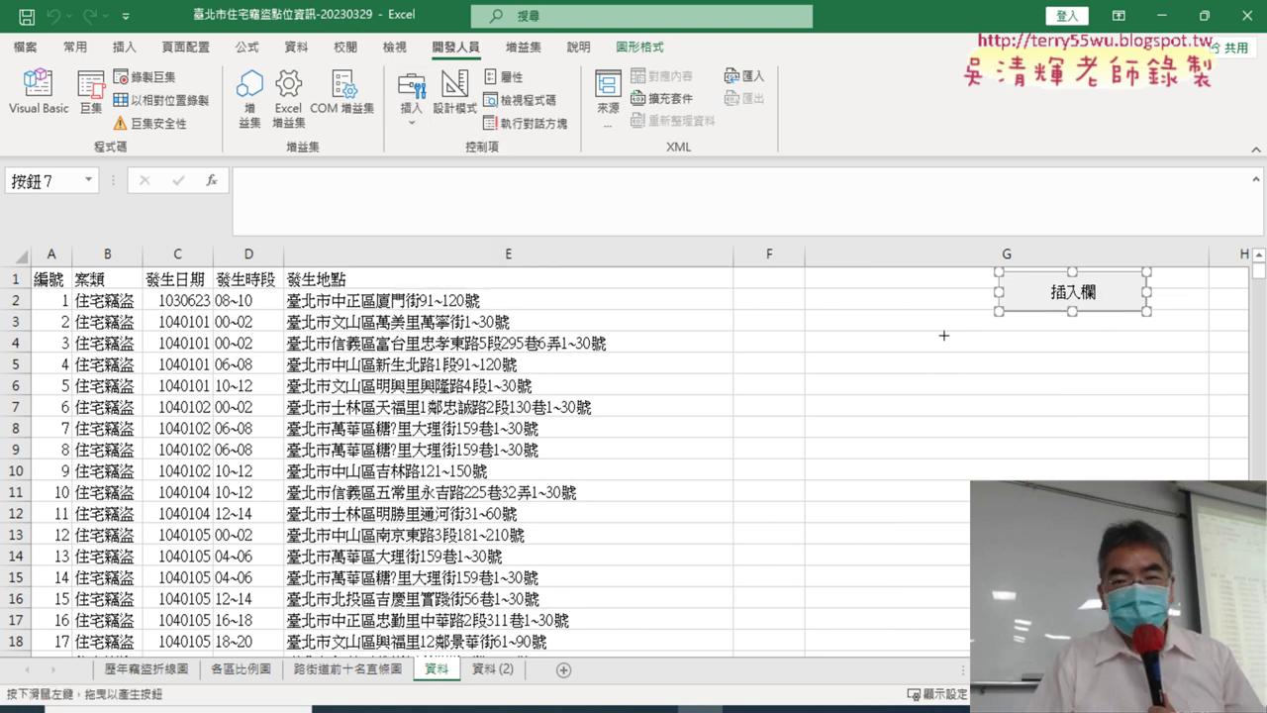
drag(996, 321, 1148, 374)
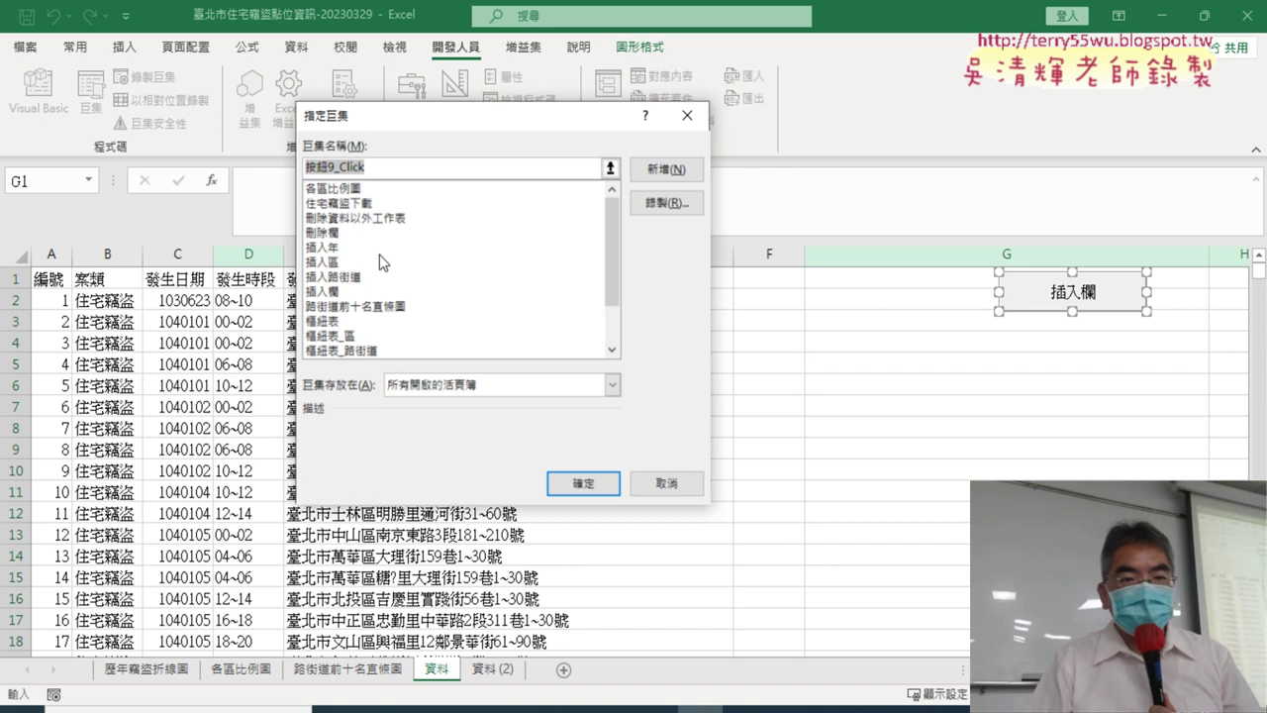
click(332, 232)
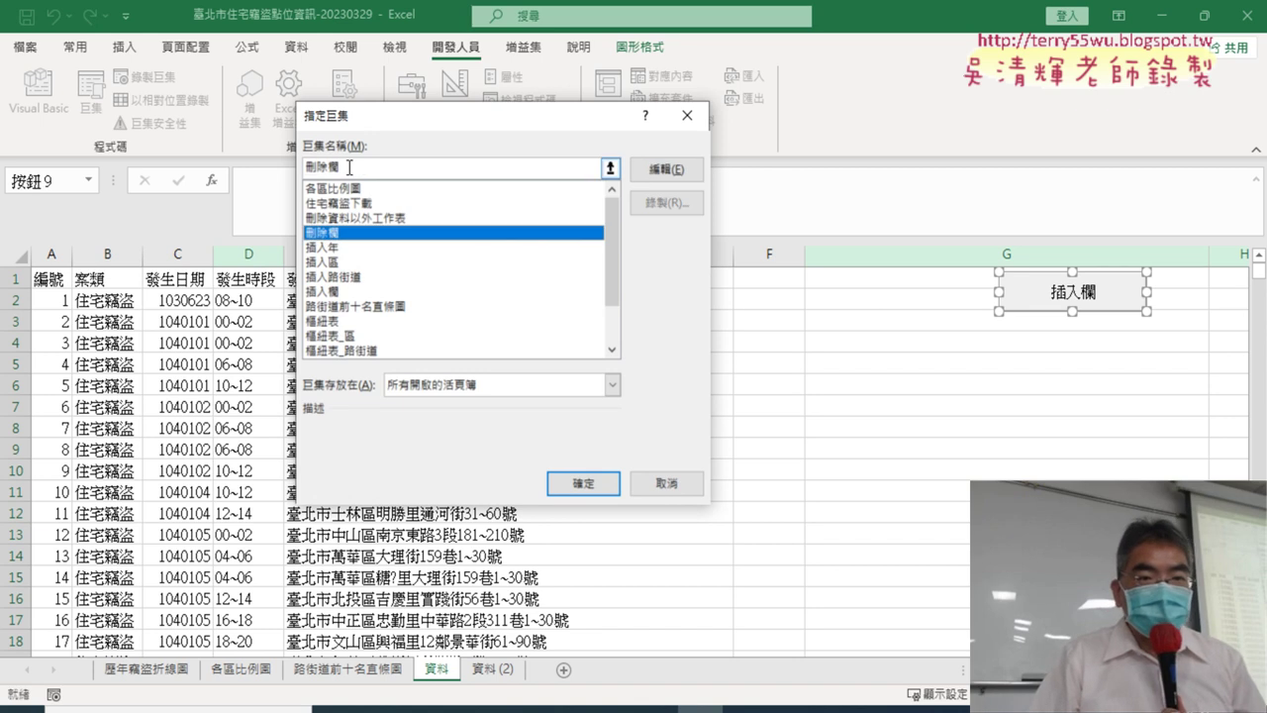
click(638, 491)
Change the replacement button's label text to 刪除欄.
click(1067, 366)
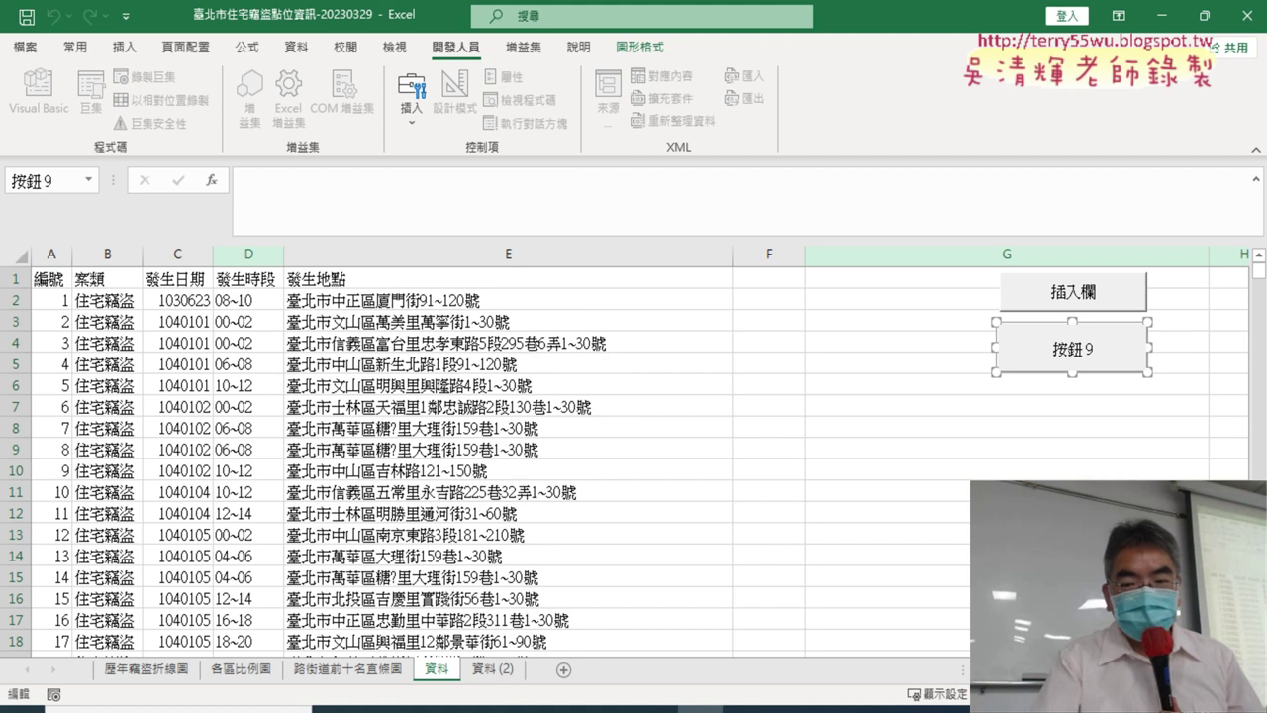
key(BackSpace)
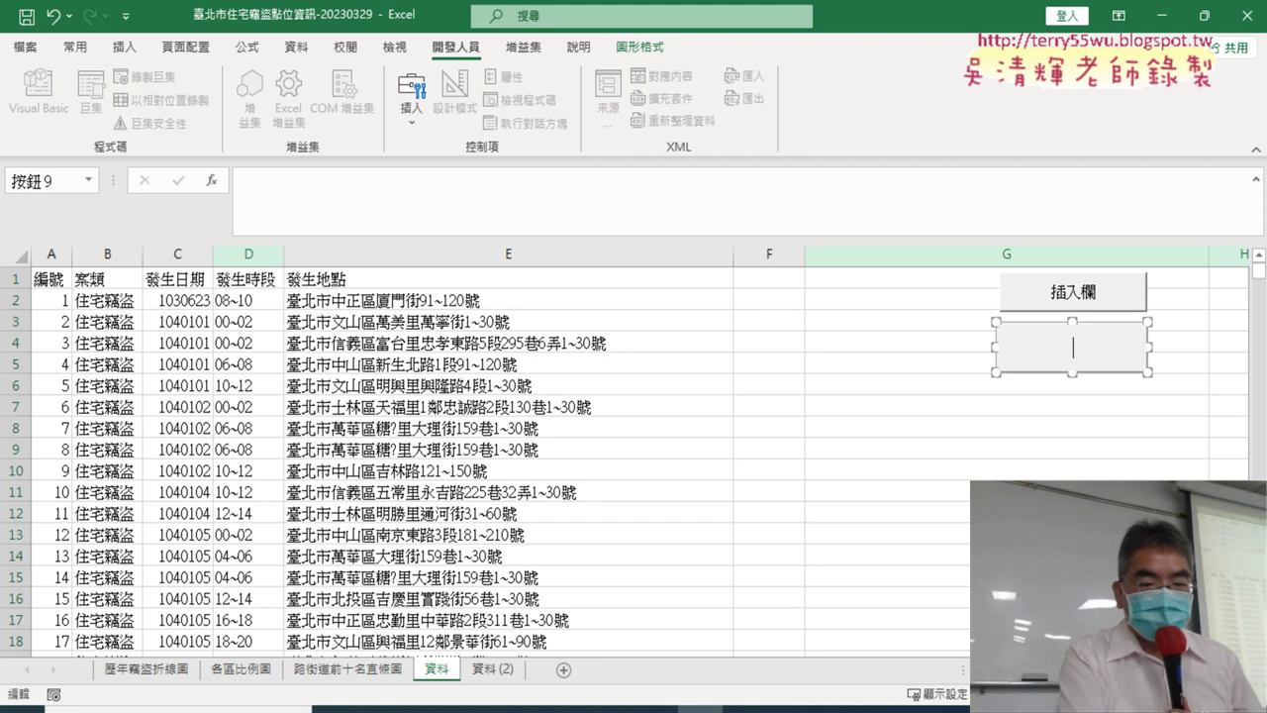
text(刪除欄)
click(891, 406)
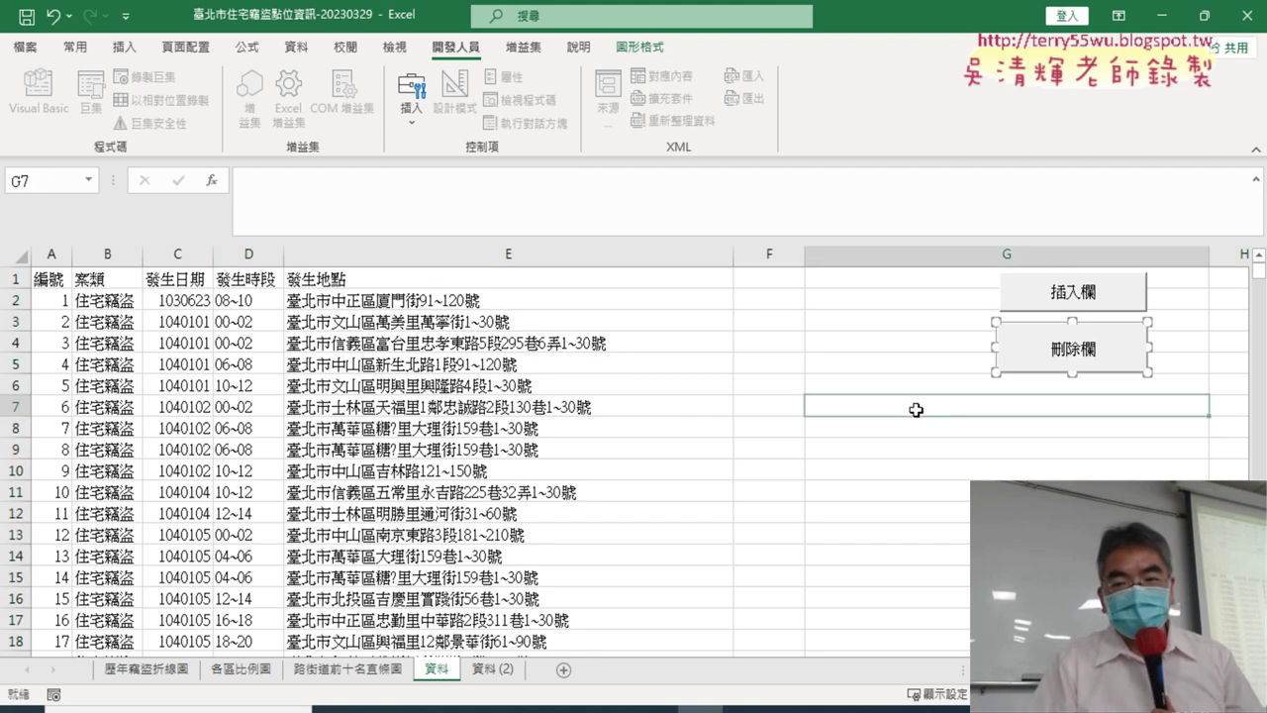
Bring up the 刪除欄 button's Format Control object positioning options.
right_click(1062, 353)
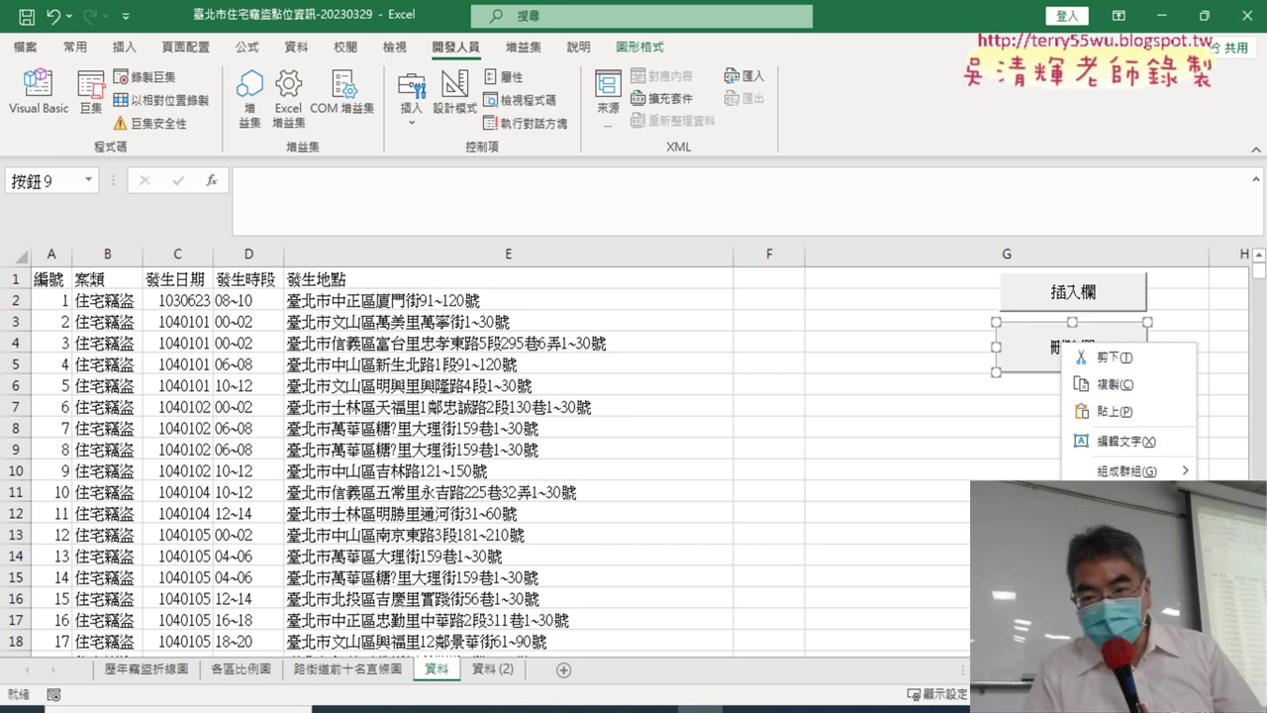
click(1119, 560)
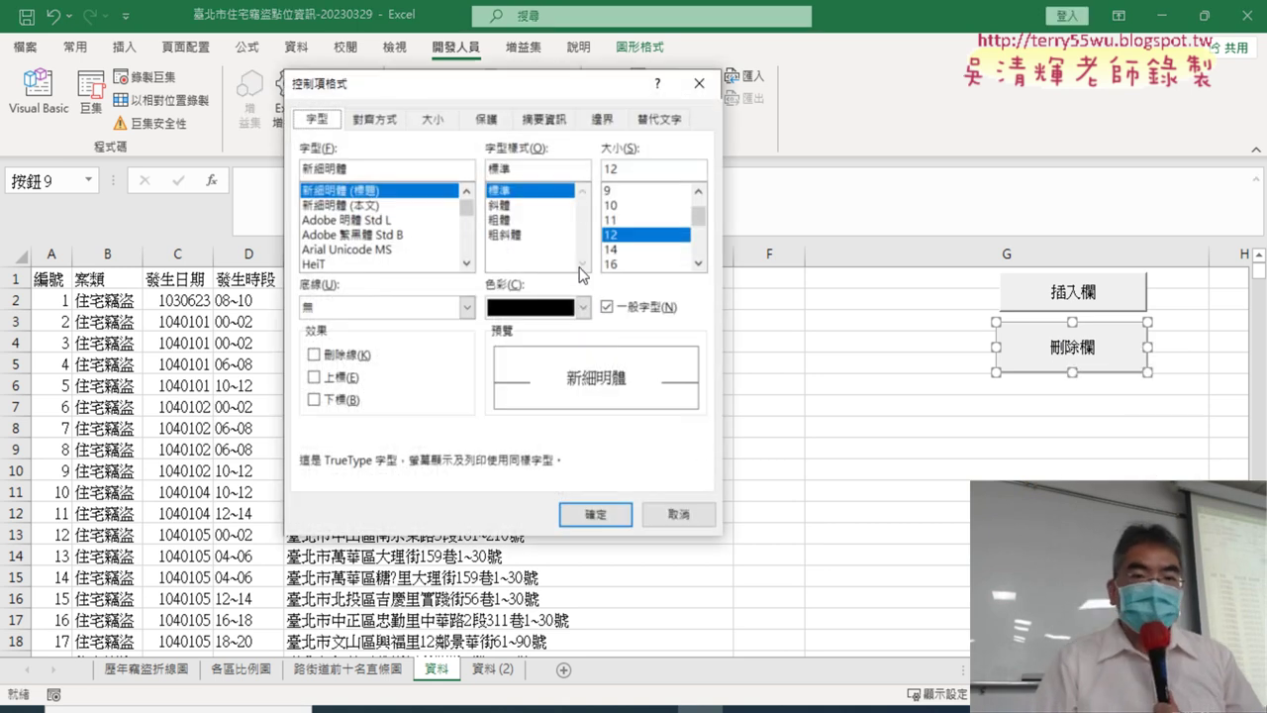
drag(549, 99, 794, 244)
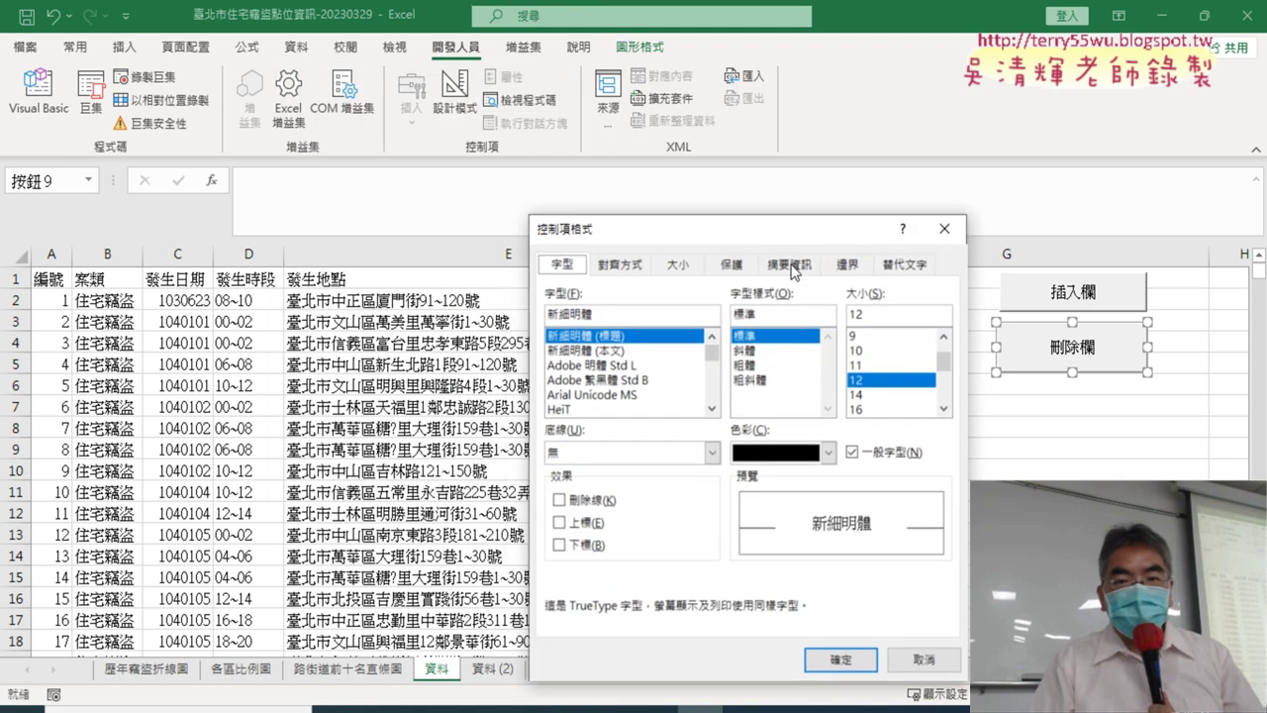
click(797, 265)
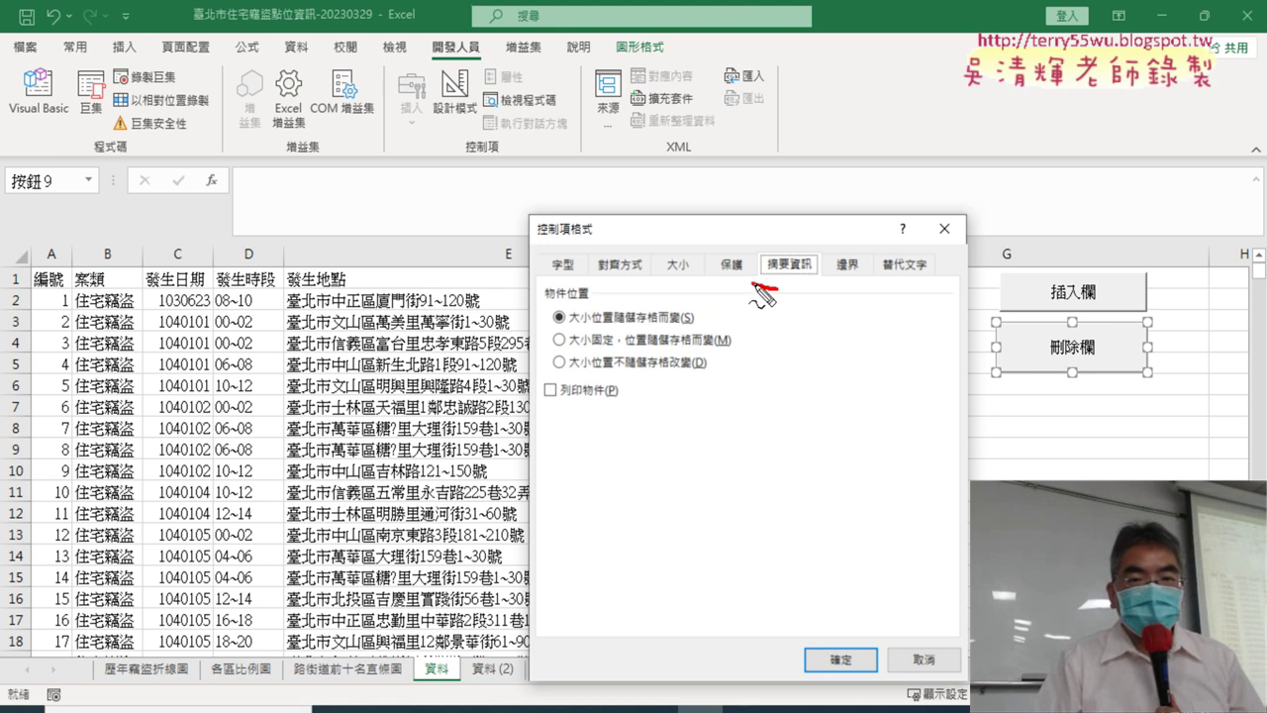
drag(760, 287, 784, 285)
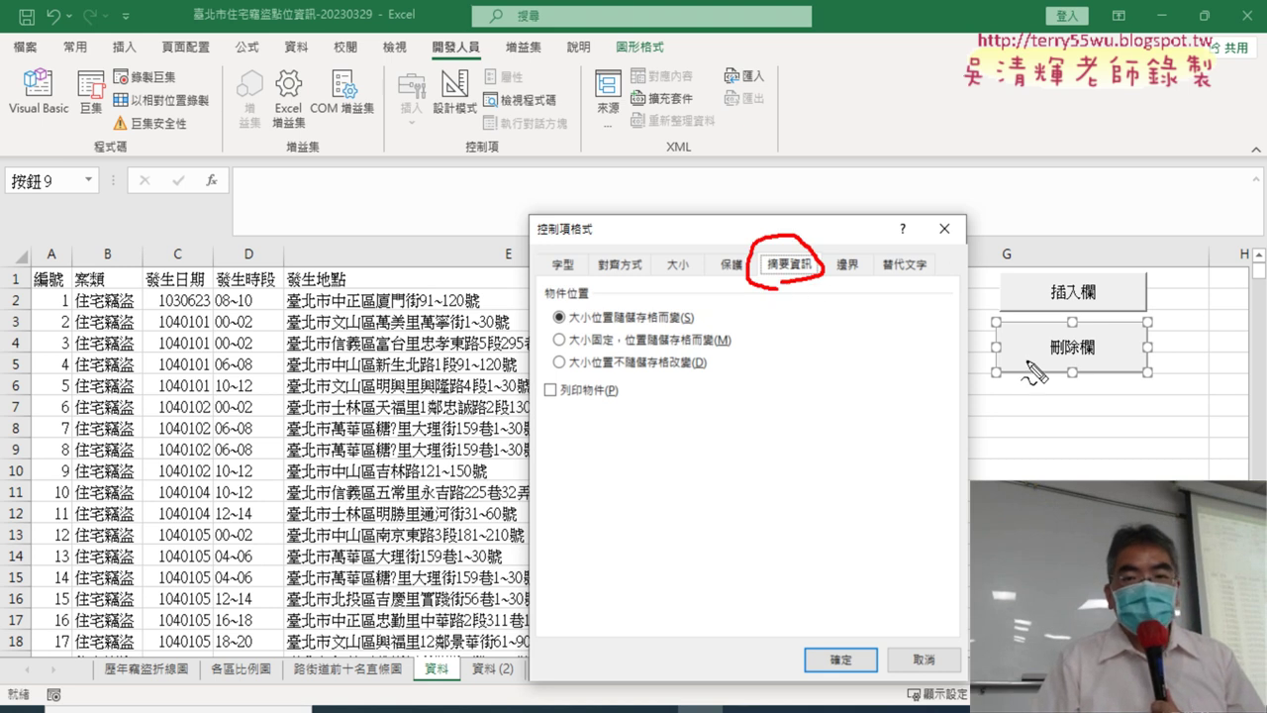
Set the button to 'Don't move or size with cells' (大小位置不隨儲存格改變) and confirm.
drag(1001, 327, 1003, 378)
drag(1002, 324, 1004, 376)
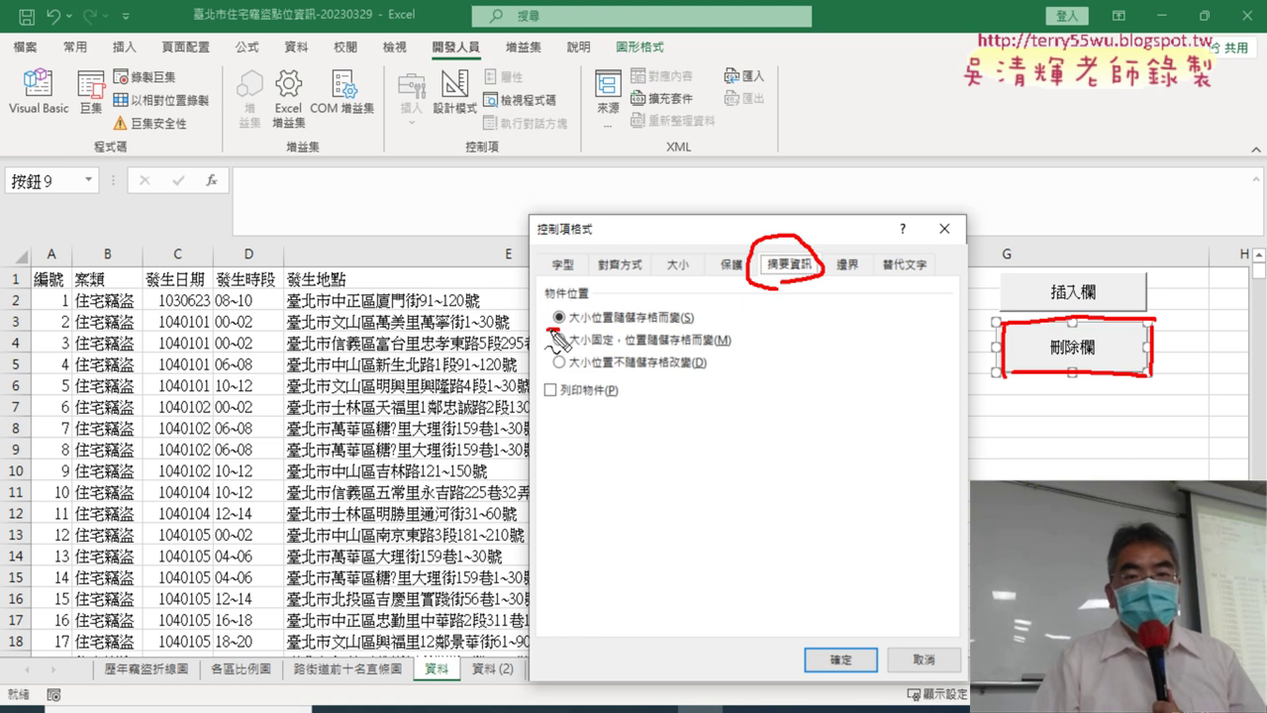
mouse_move(547, 347)
mouse_down()
mouse_move(722, 329)
mouse_move(586, 309)
mouse_move(519, 322)
mouse_move(553, 326)
mouse_up()
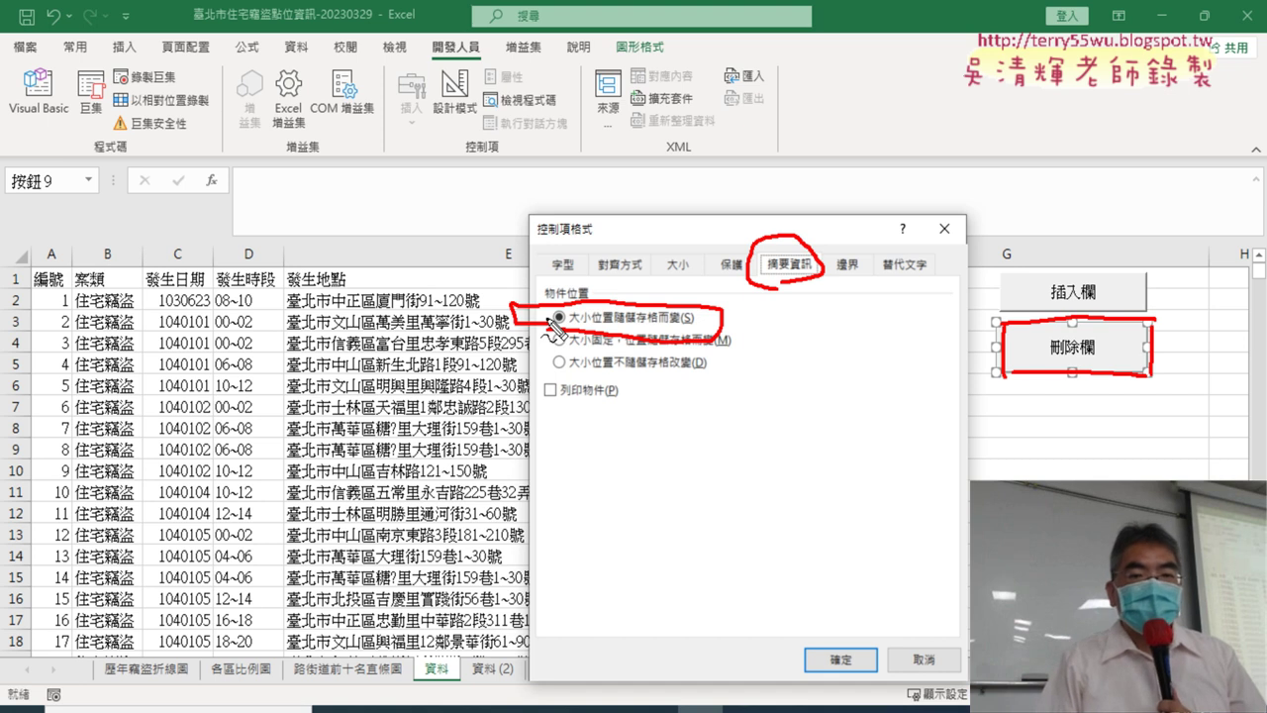
mouse_move(705, 374)
mouse_down()
mouse_move(624, 381)
mouse_move(698, 376)
mouse_up()
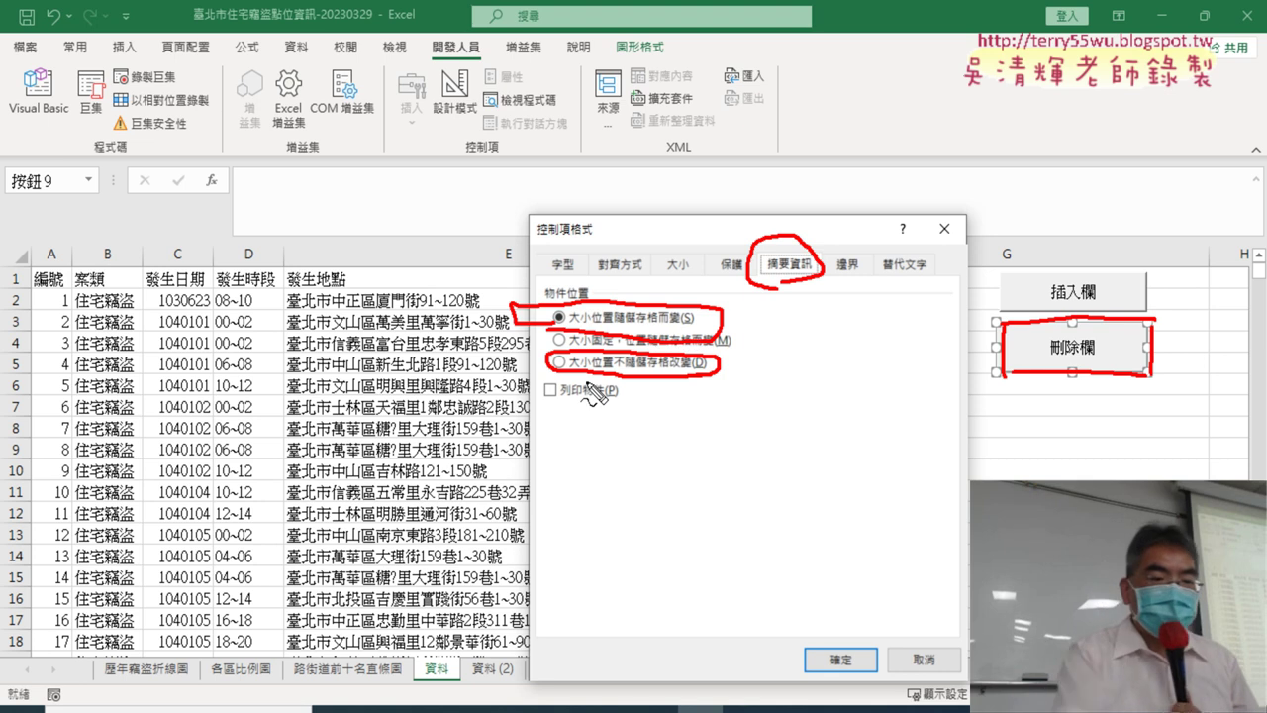
key(Escape)
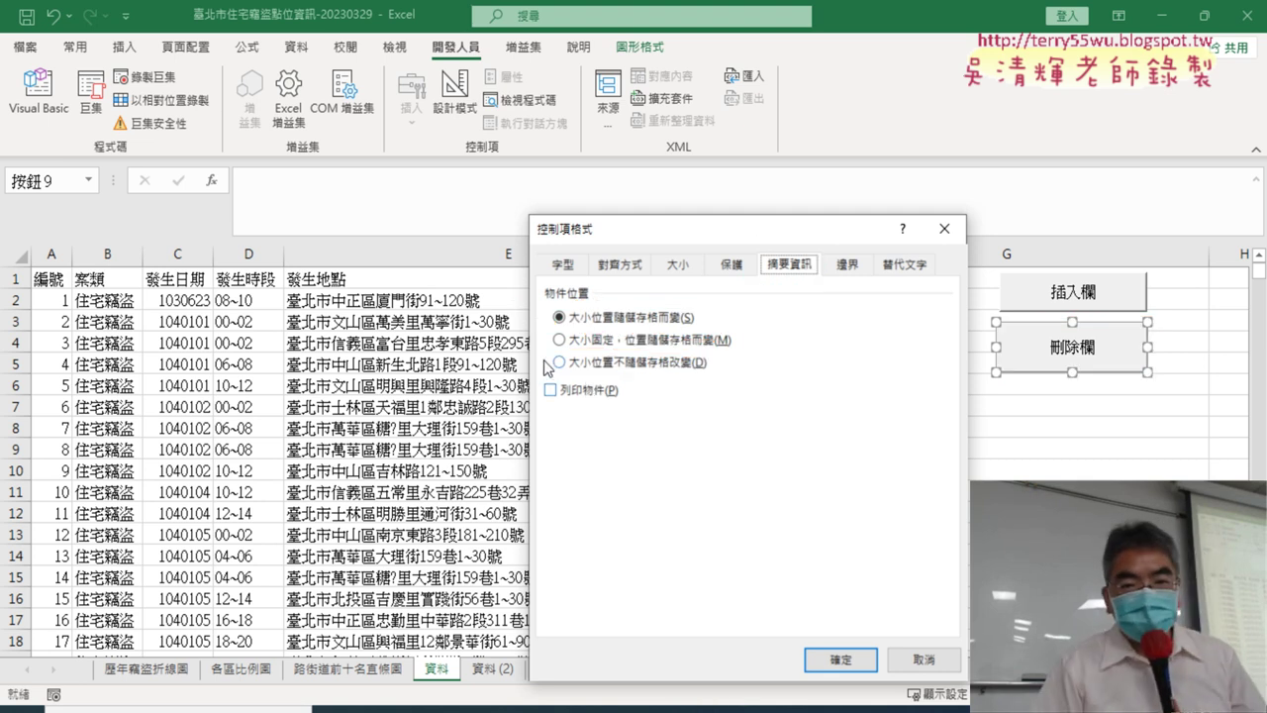
click(560, 365)
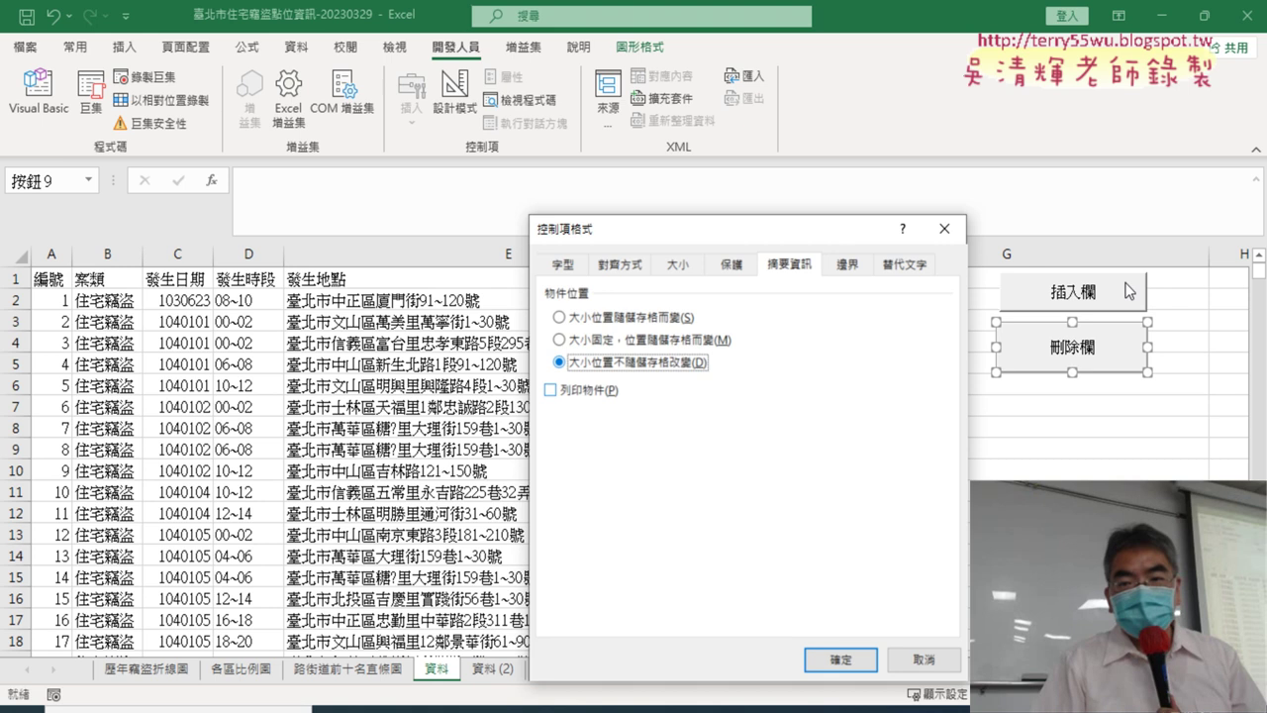
click(846, 659)
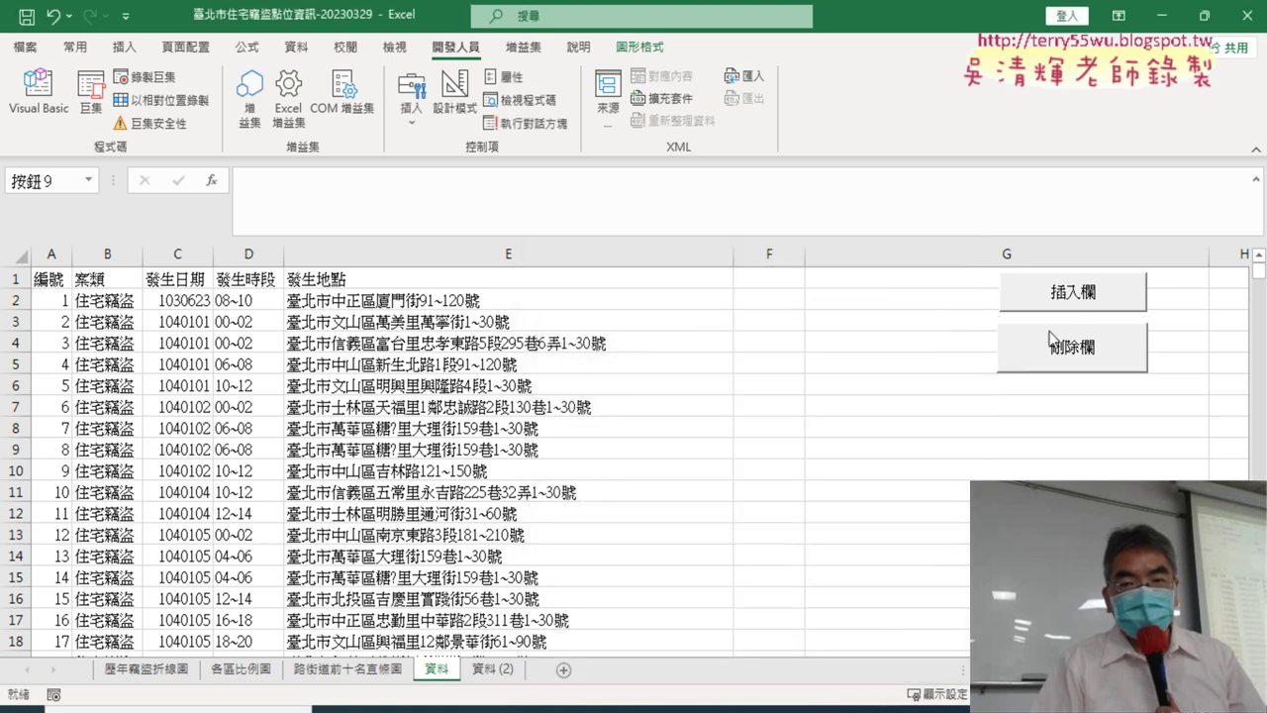
Alternate the 插入欄 and 刪除欄 buttons several times, ending with 年, 區 and 路街道 added.
ctrl+click(1076, 341)
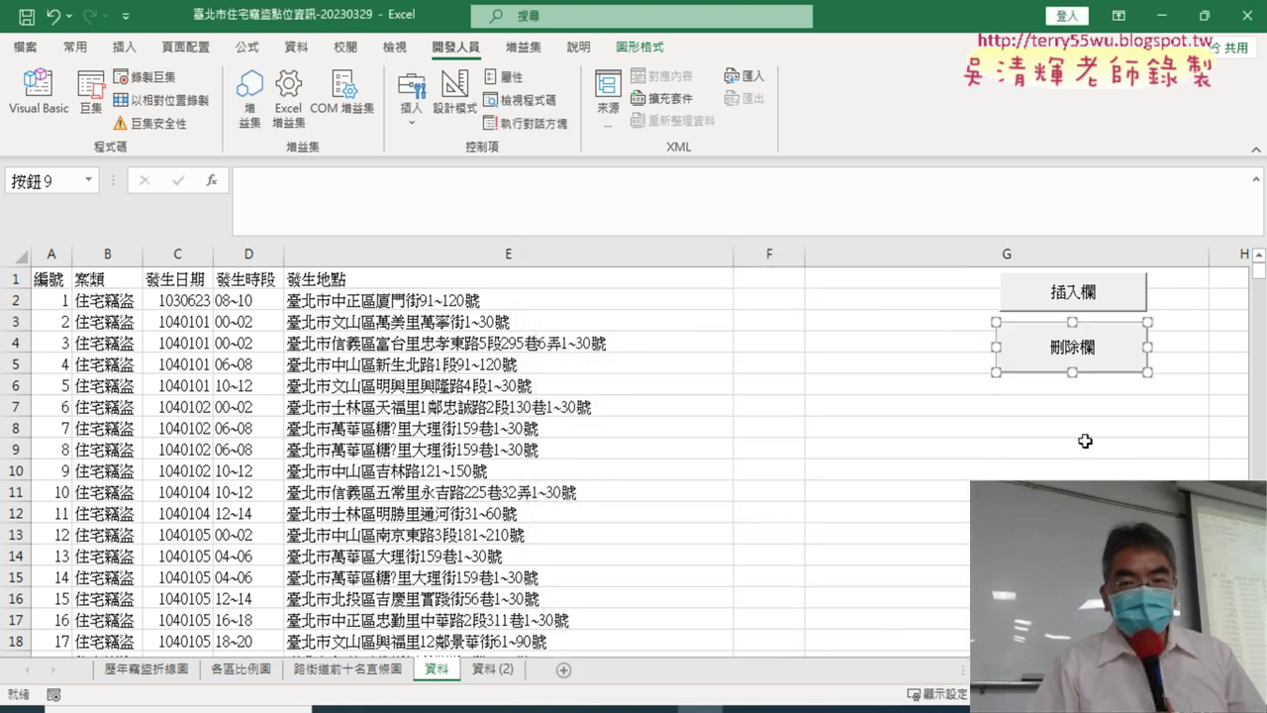
click(1072, 299)
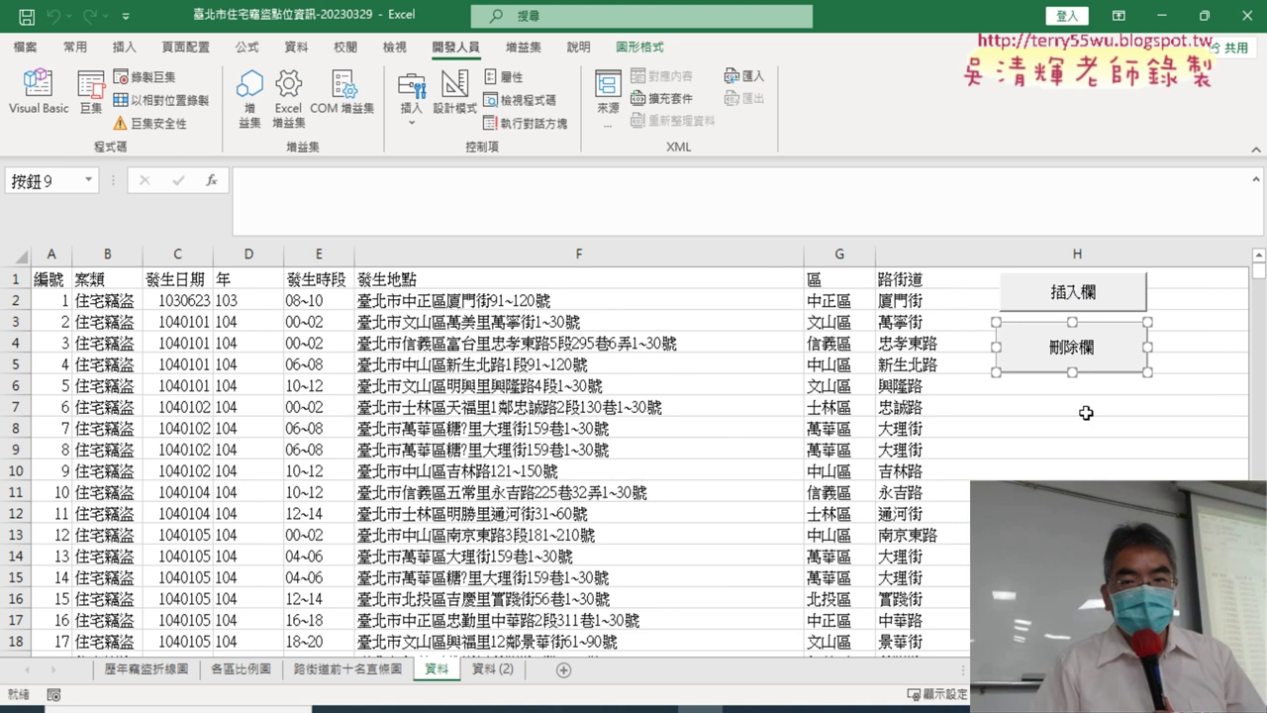
click(1110, 470)
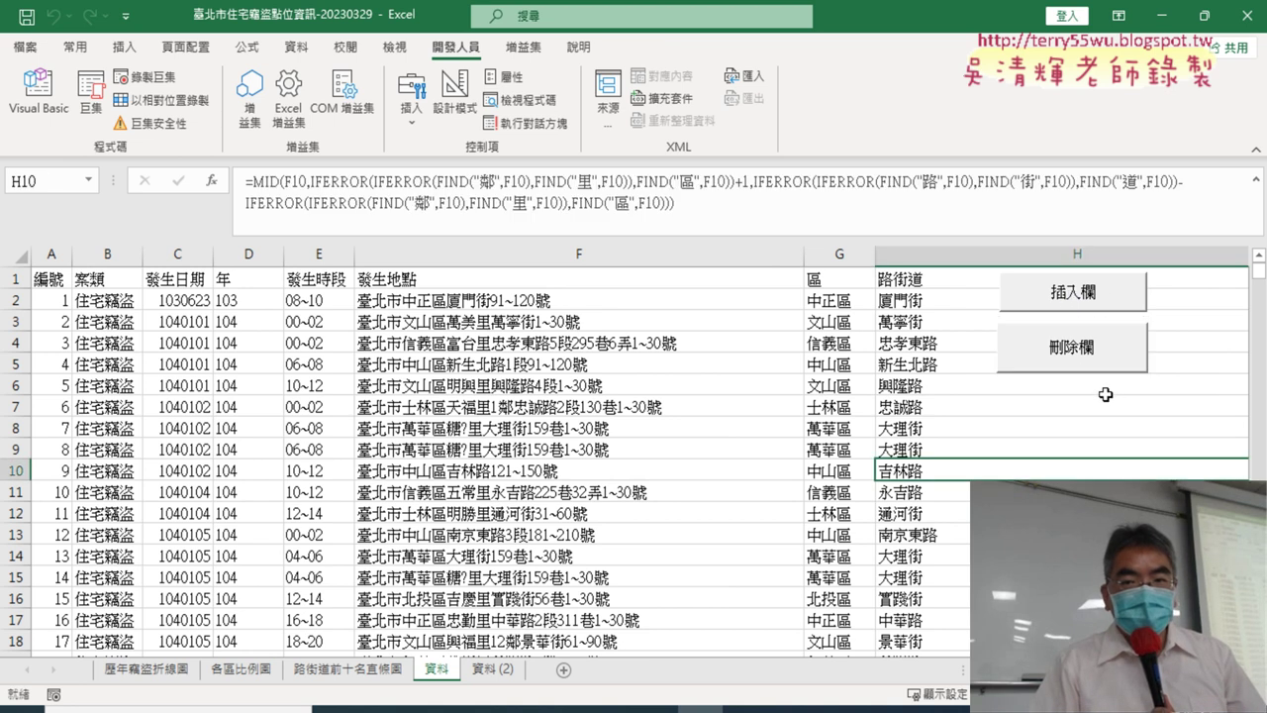
click(1089, 349)
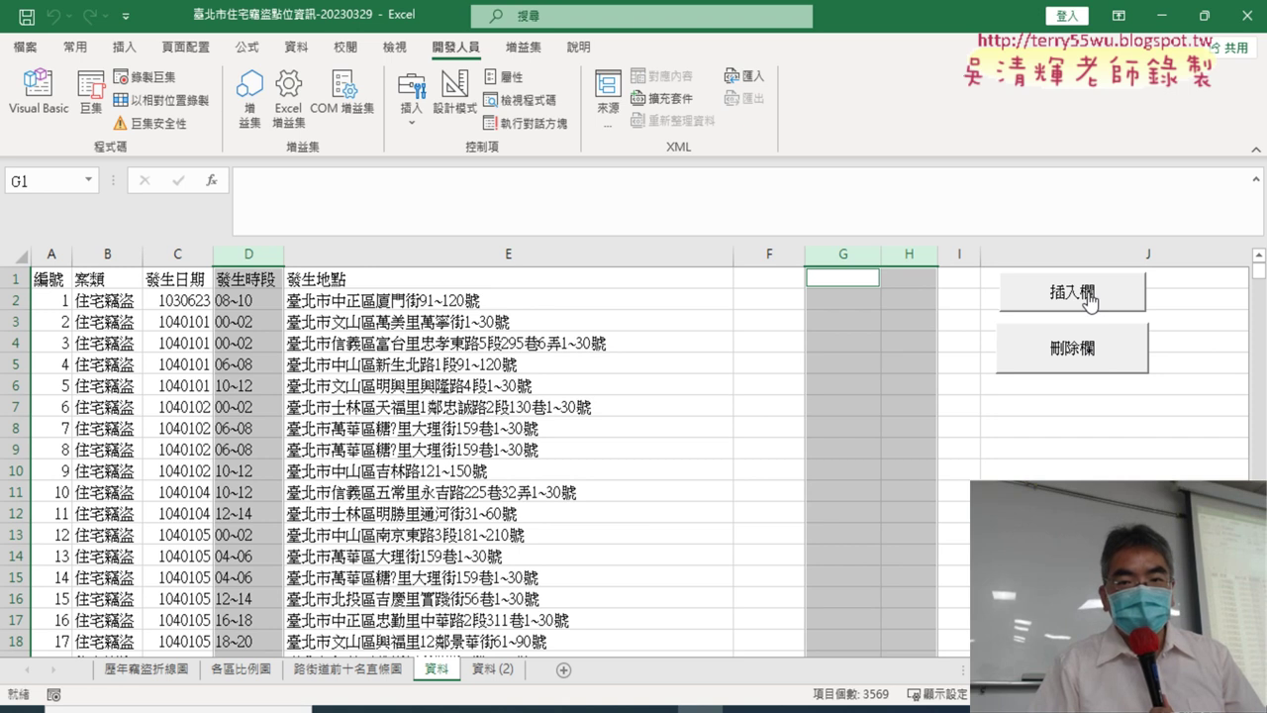
click(1089, 302)
click(1089, 352)
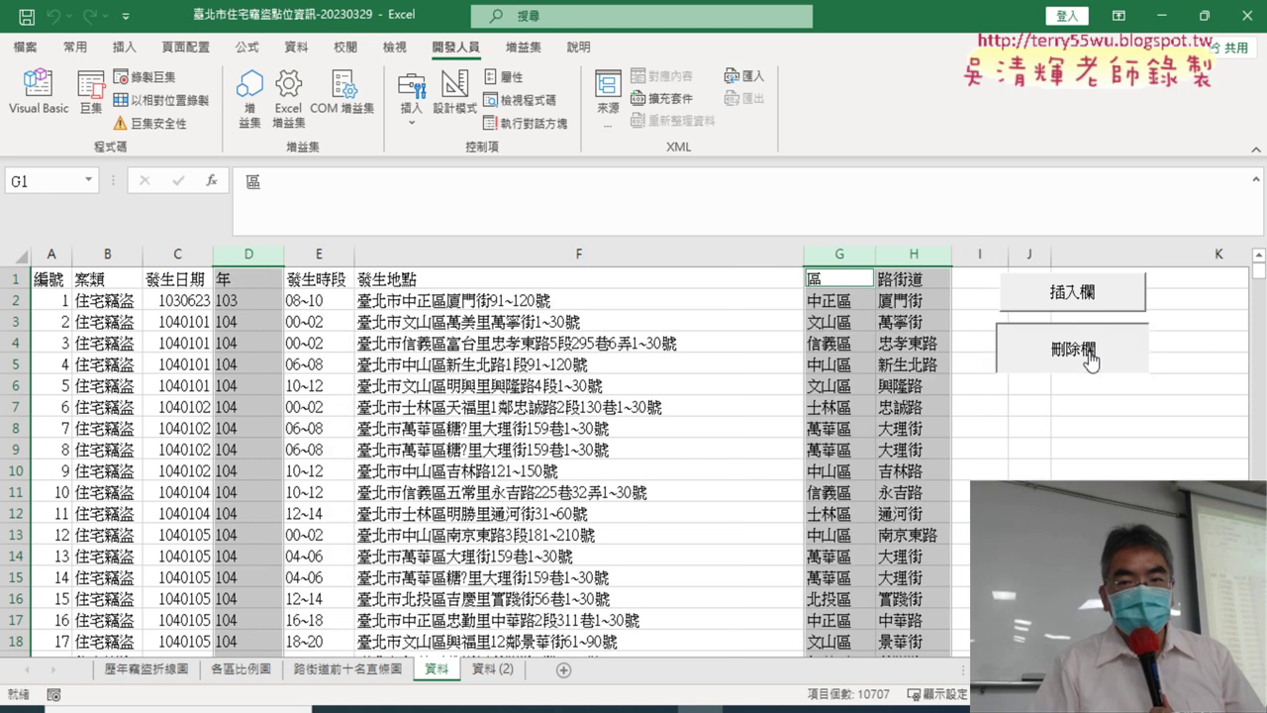
click(1089, 295)
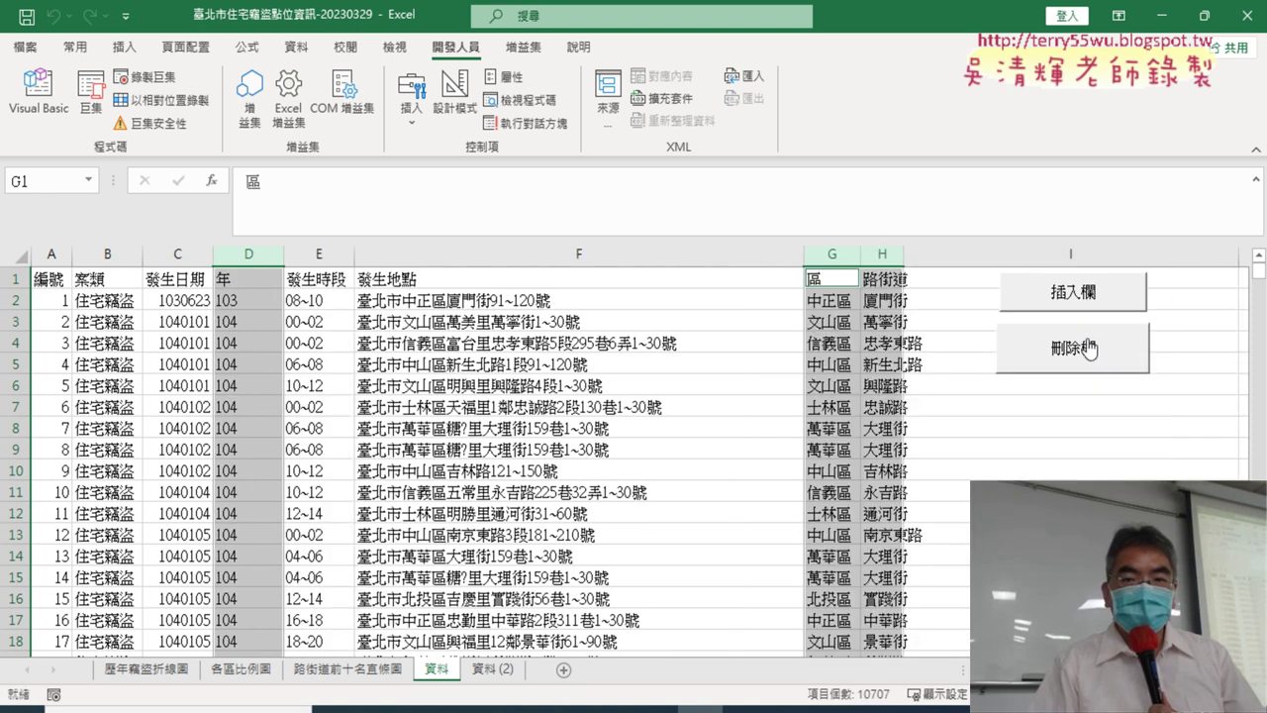
click(1089, 349)
click(1089, 294)
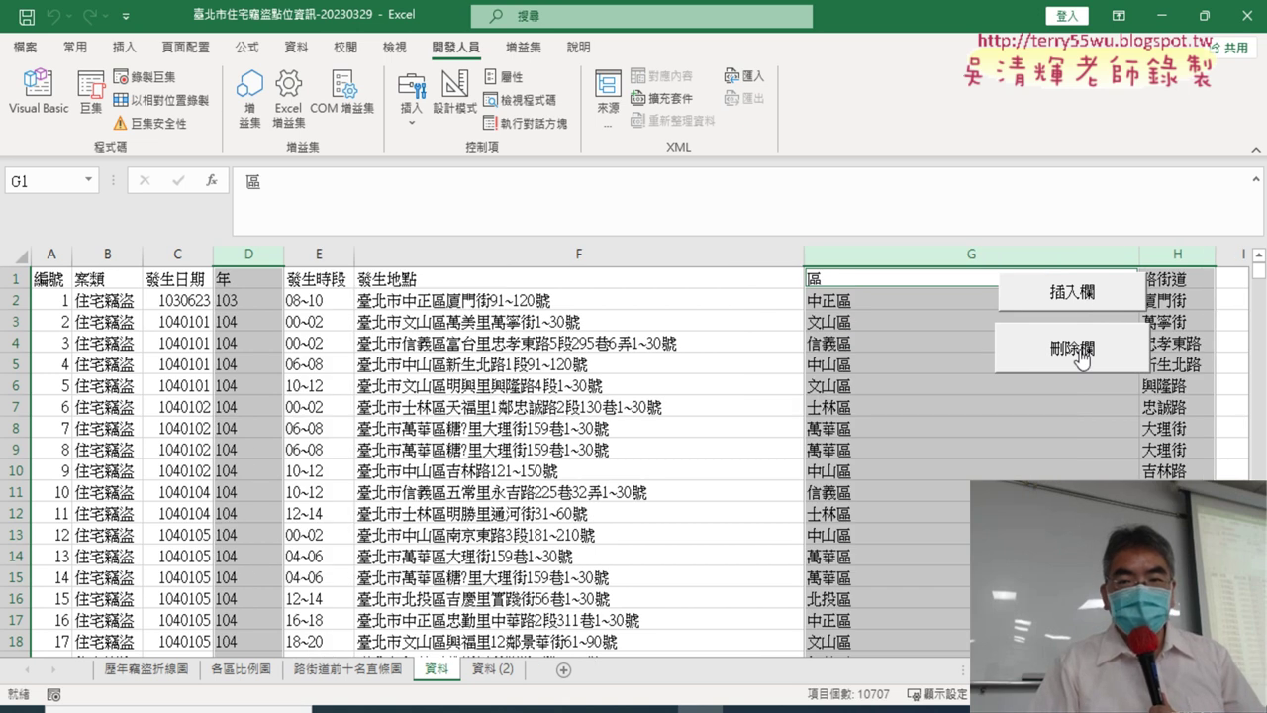
click(1082, 358)
click(1076, 295)
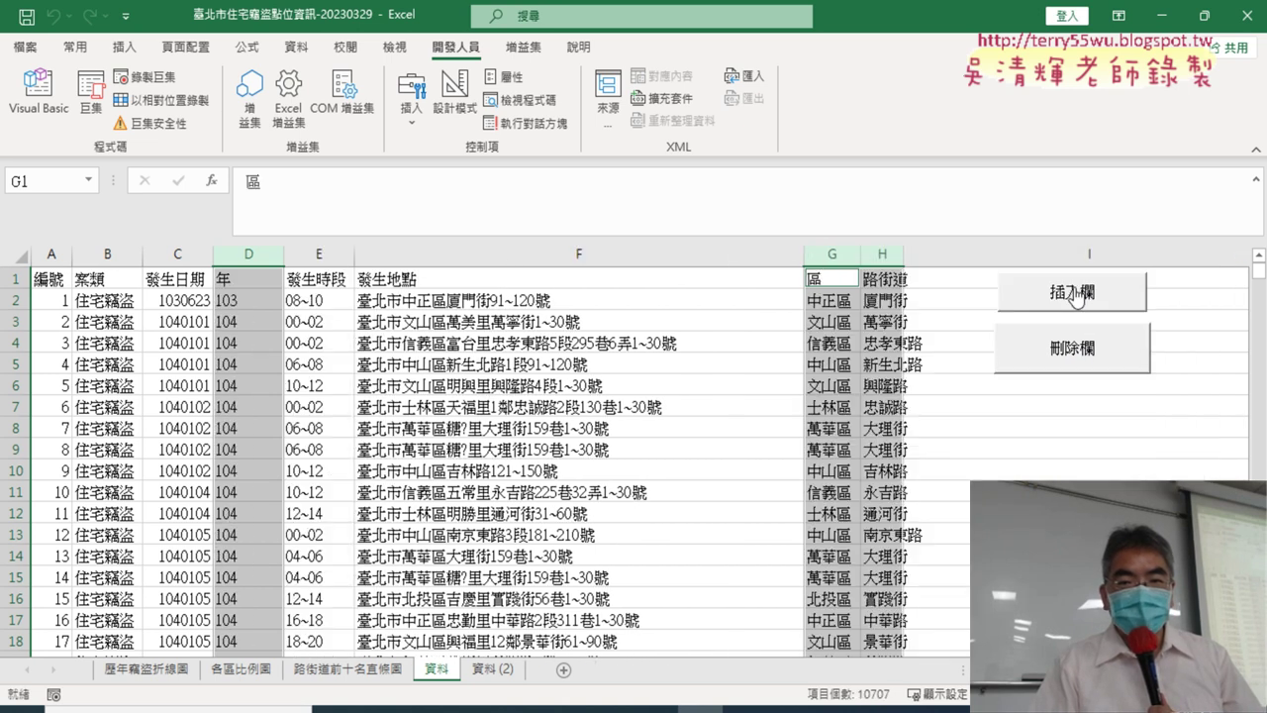
click(1017, 445)
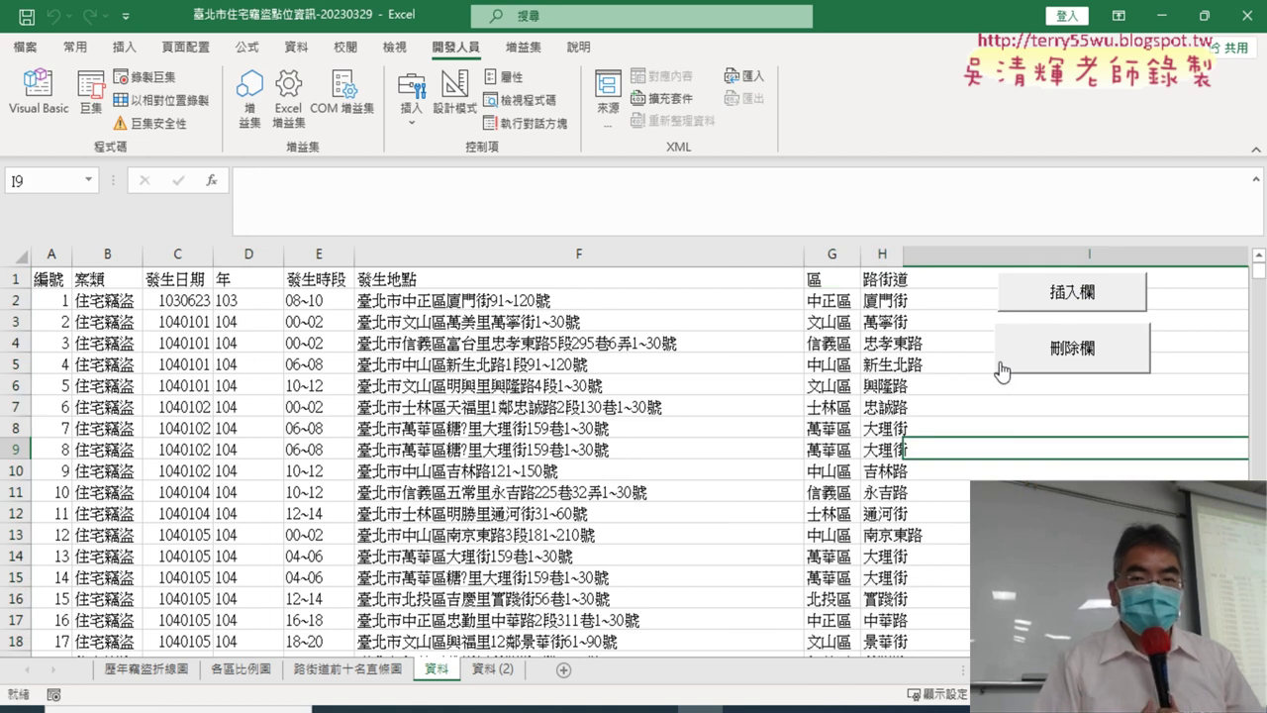
click(1084, 361)
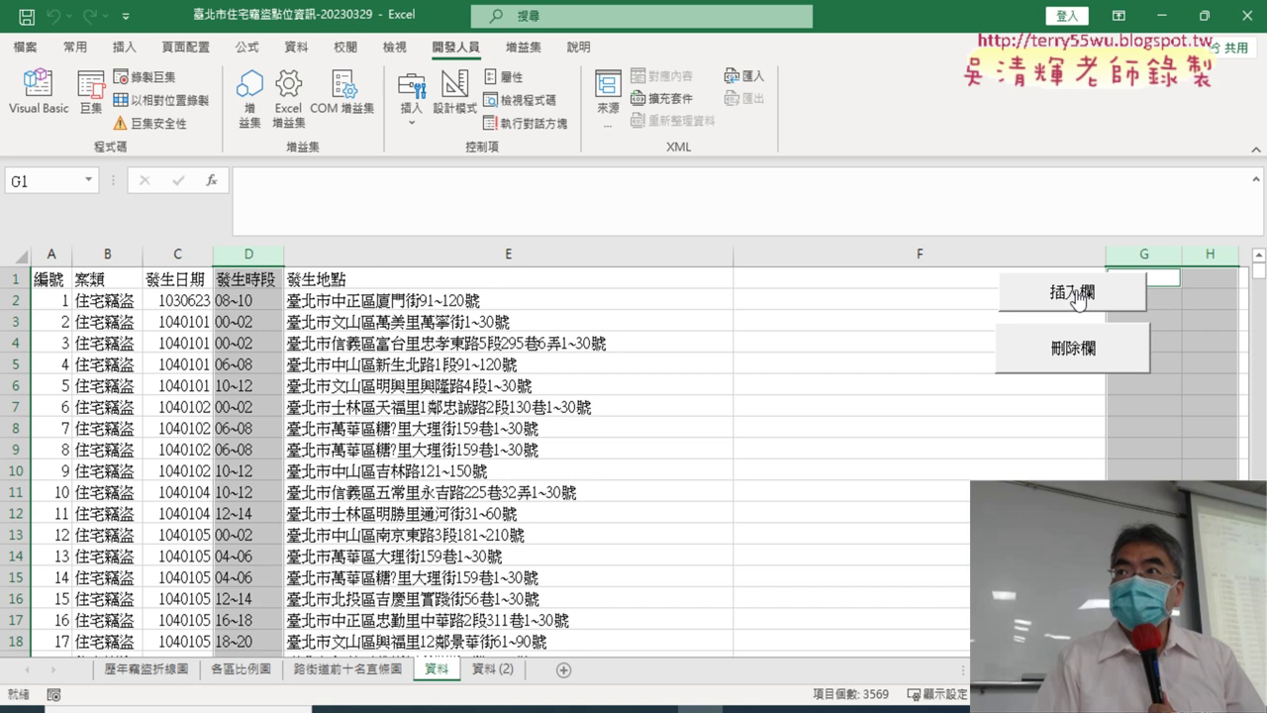
click(1079, 301)
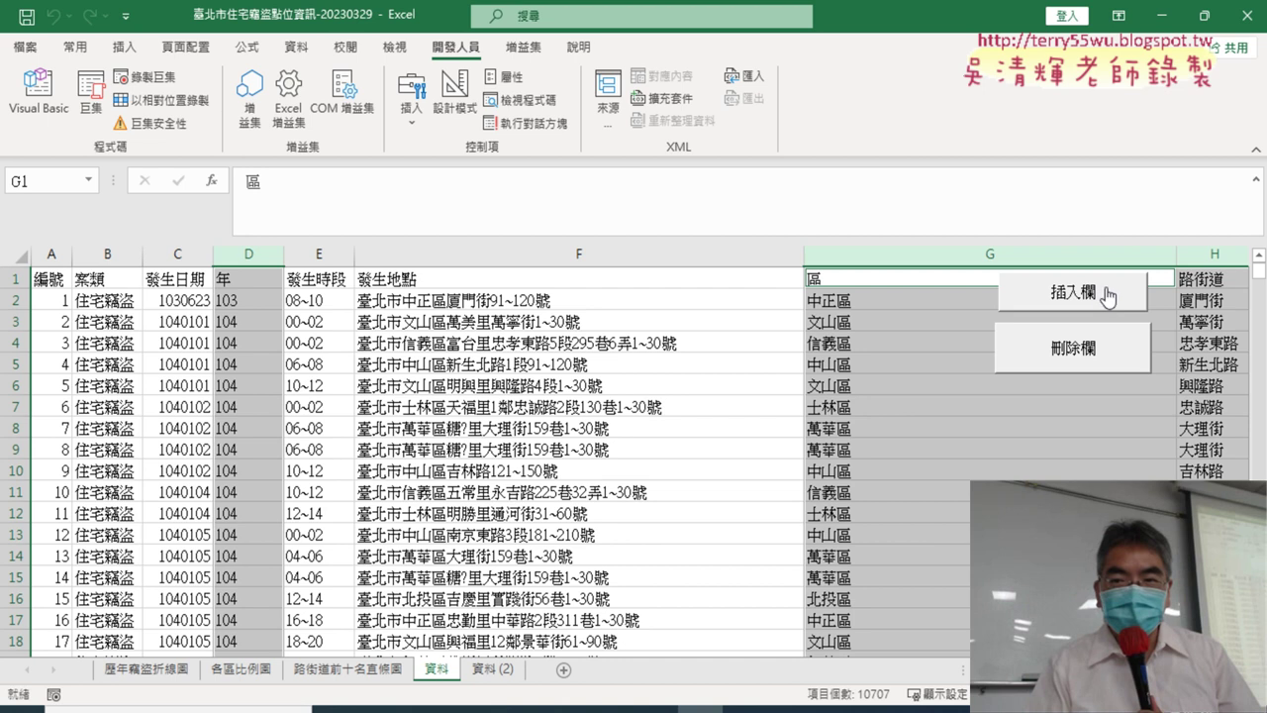
Drag column G's right border leftward to narrow the 區 column beside 路街道.
drag(1168, 255, 869, 255)
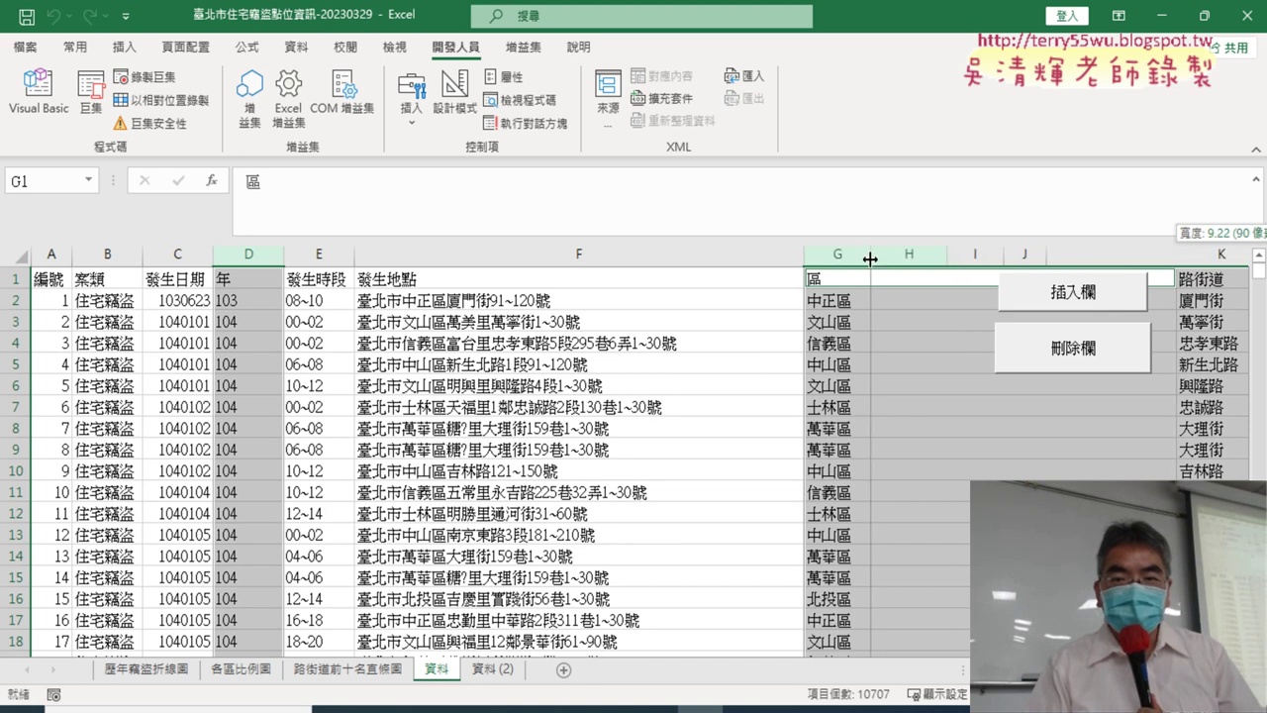
click(1115, 453)
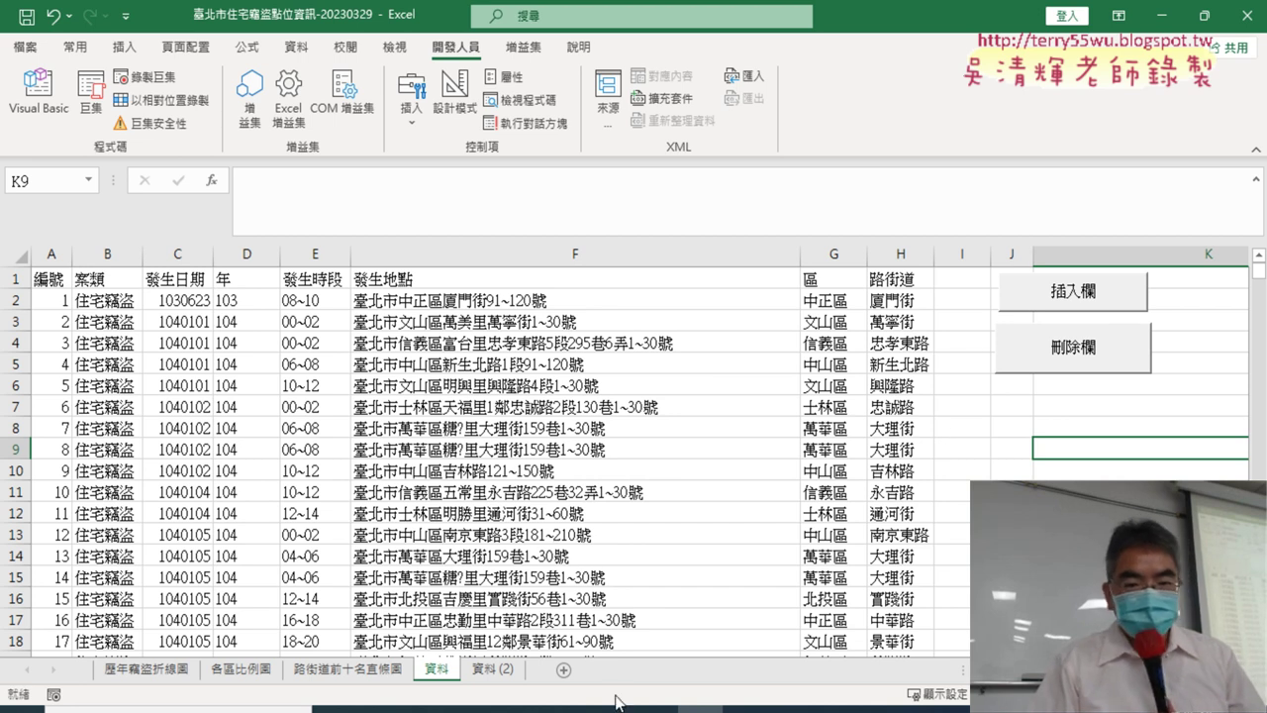
In the Google Docs notes, highlight the column-width-10 line, then return to Sub 插入欄.
mouse_move(615, 705)
click(516, 619)
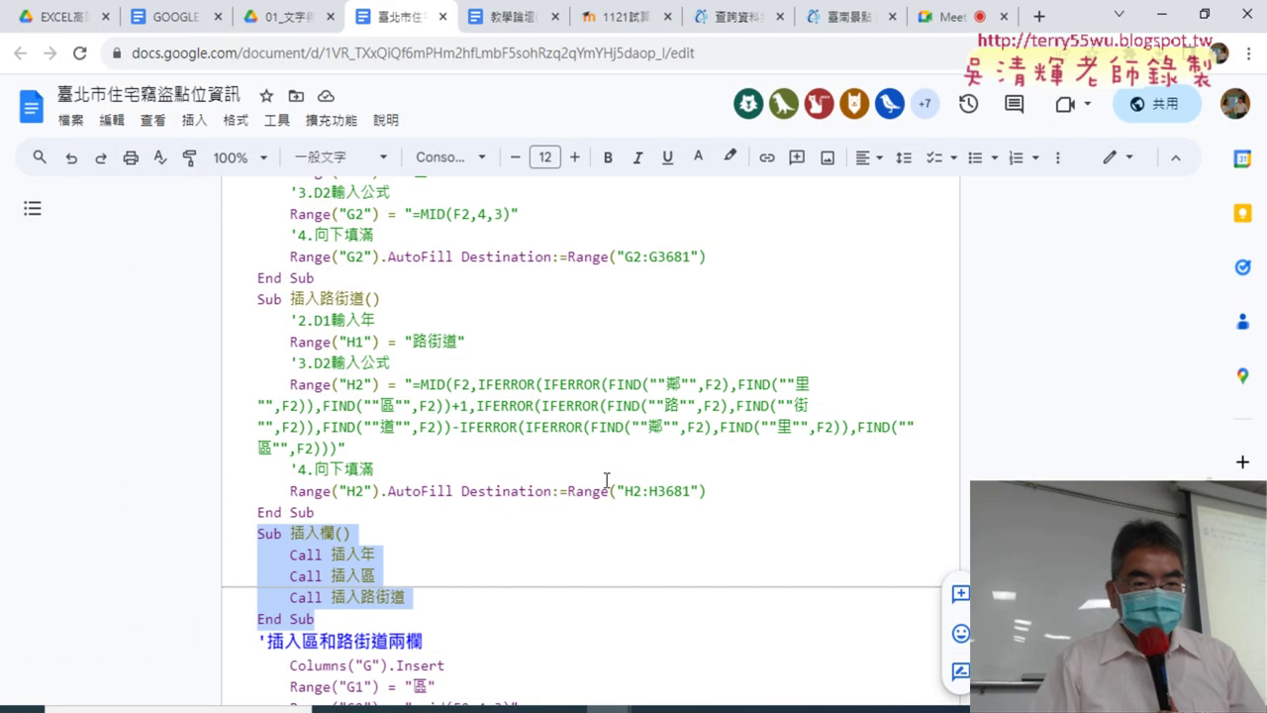
scroll(607, 480, down, 3)
scroll(609, 478, down, 2)
scroll(611, 476, down, 2)
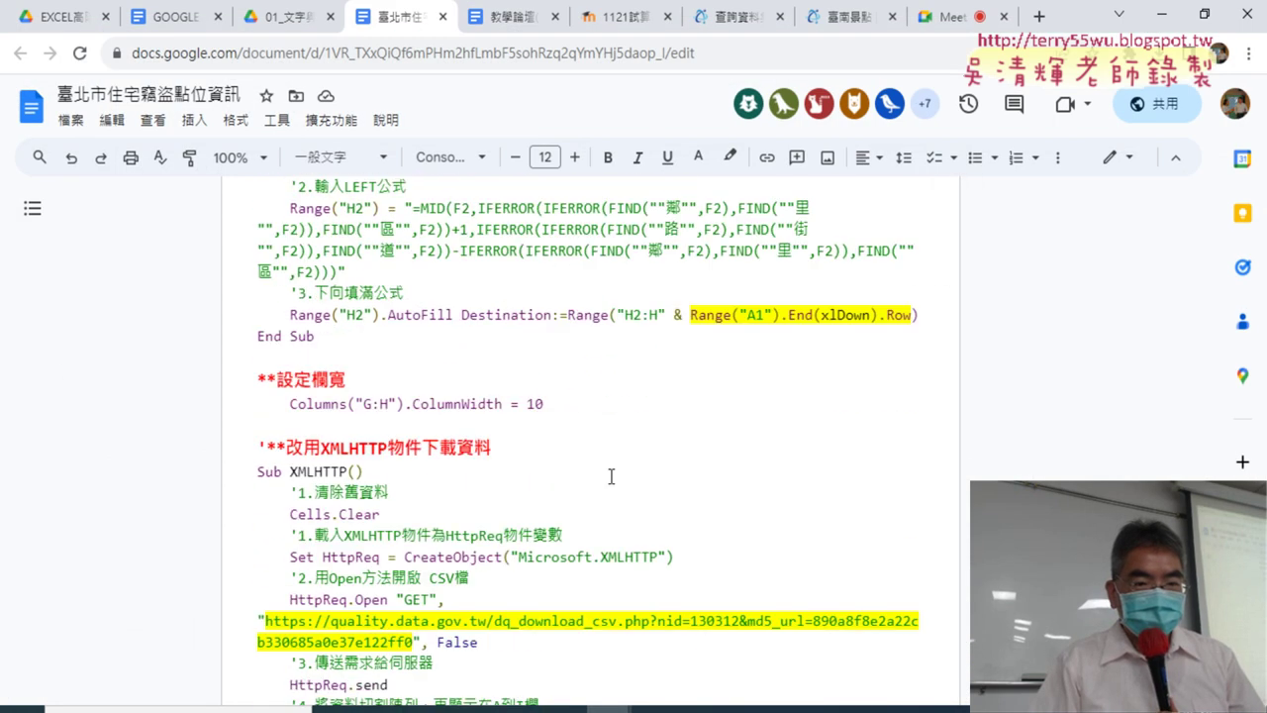
scroll(611, 477, down, 1)
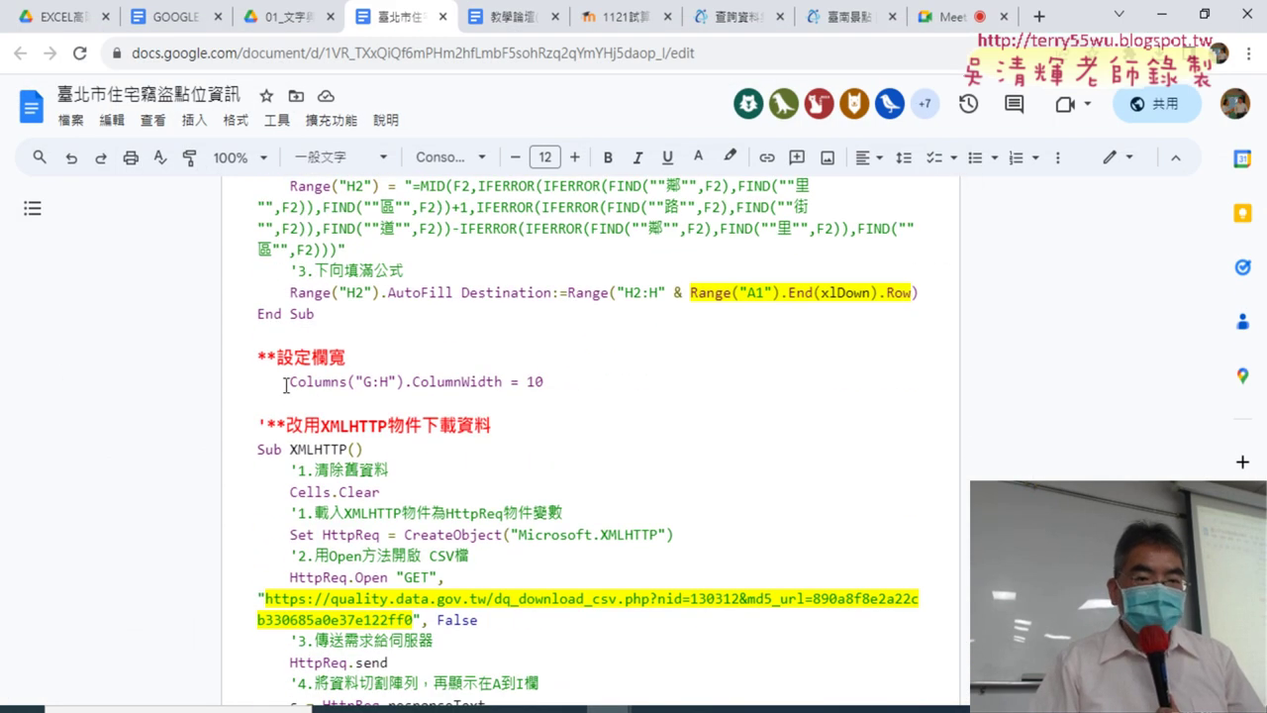
drag(285, 384, 533, 391)
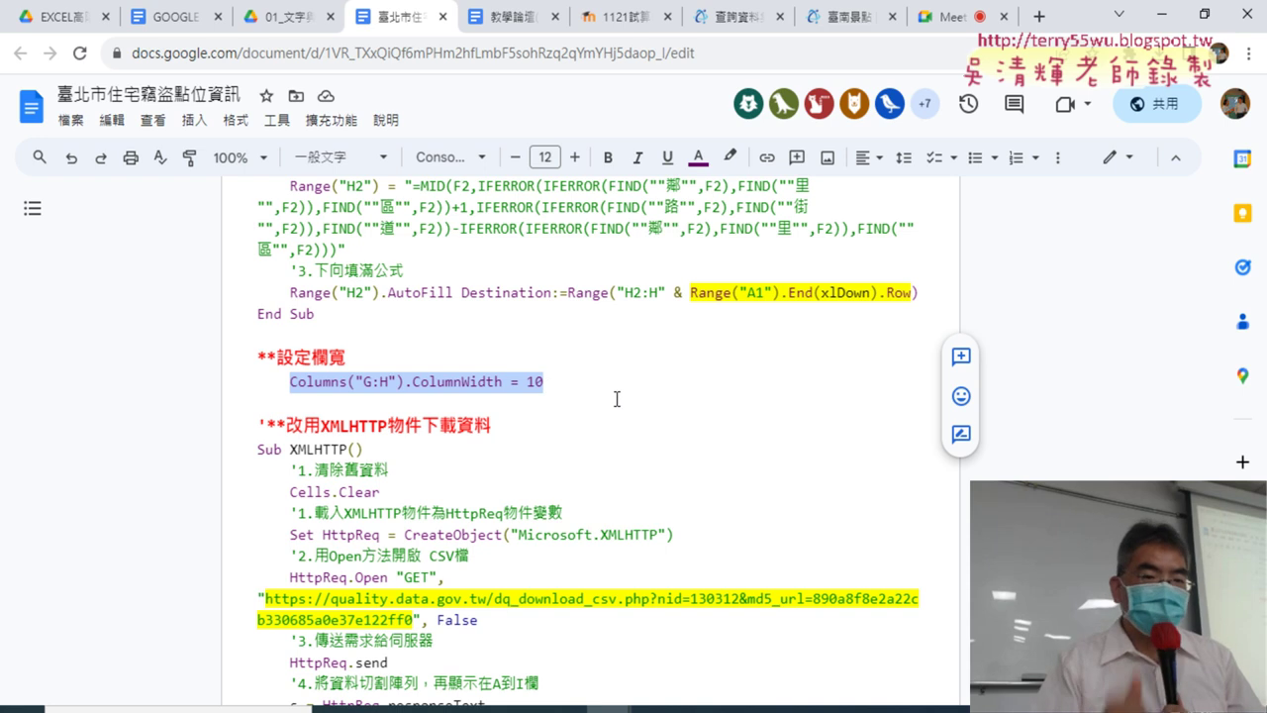
scroll(616, 399, up, 1)
scroll(616, 399, up, 4)
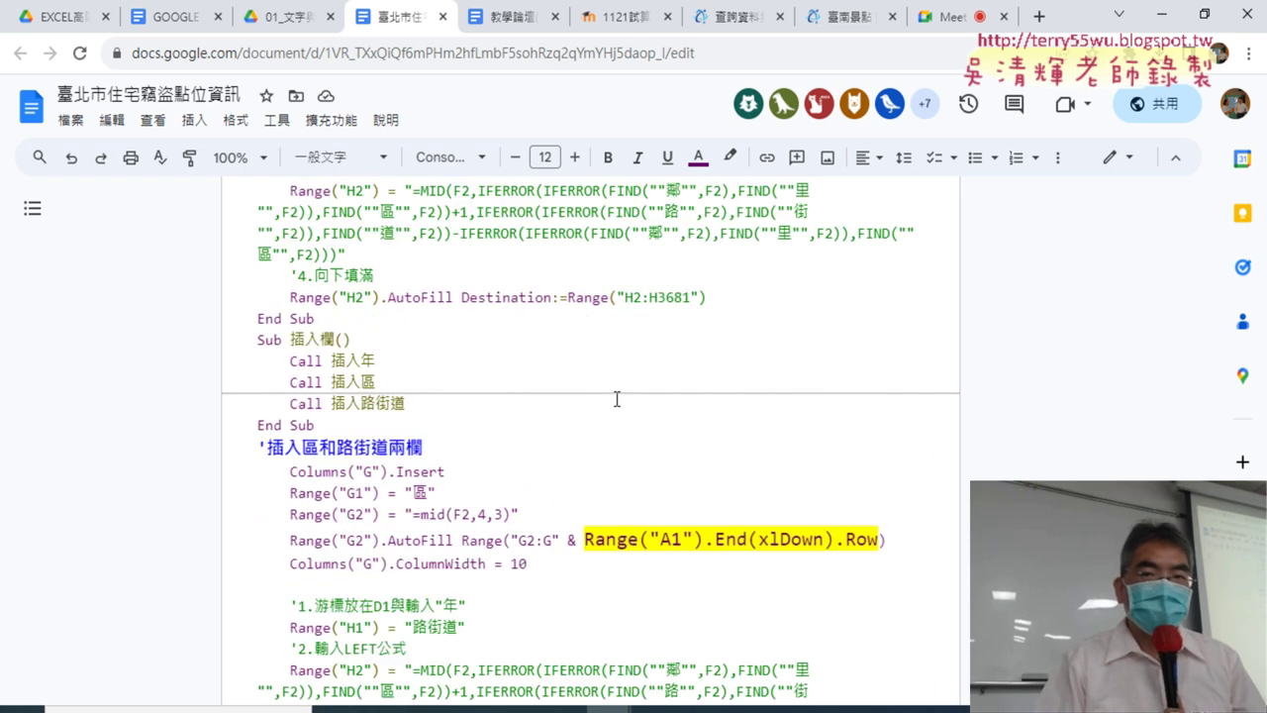